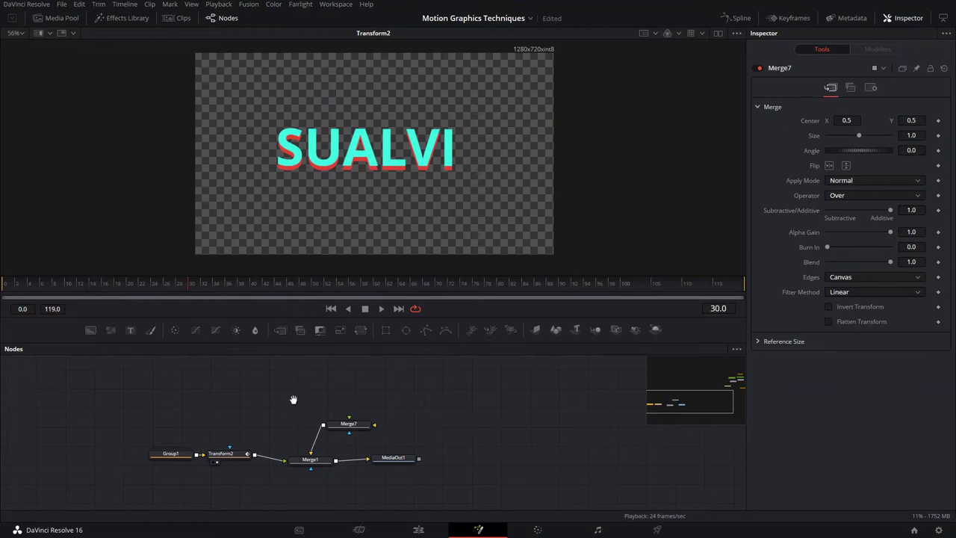
Play back the existing SUALVI text animation from the first frames to review its timing
left_click_drag(294, 399, 293, 391)
left_click(26, 286)
key("space")
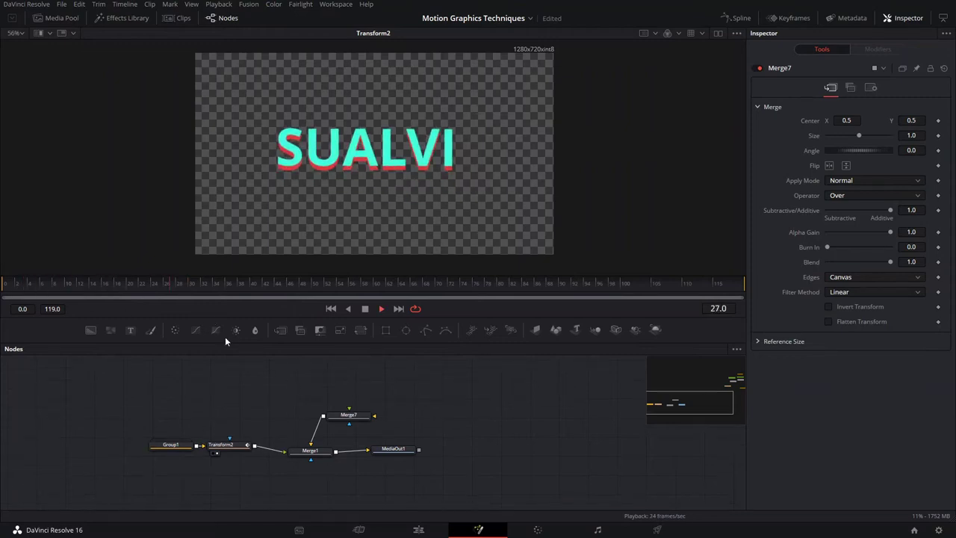
key("space")
left_click_drag(111, 283, 61, 300)
key("space")
scroll(224, 392, "up", 2)
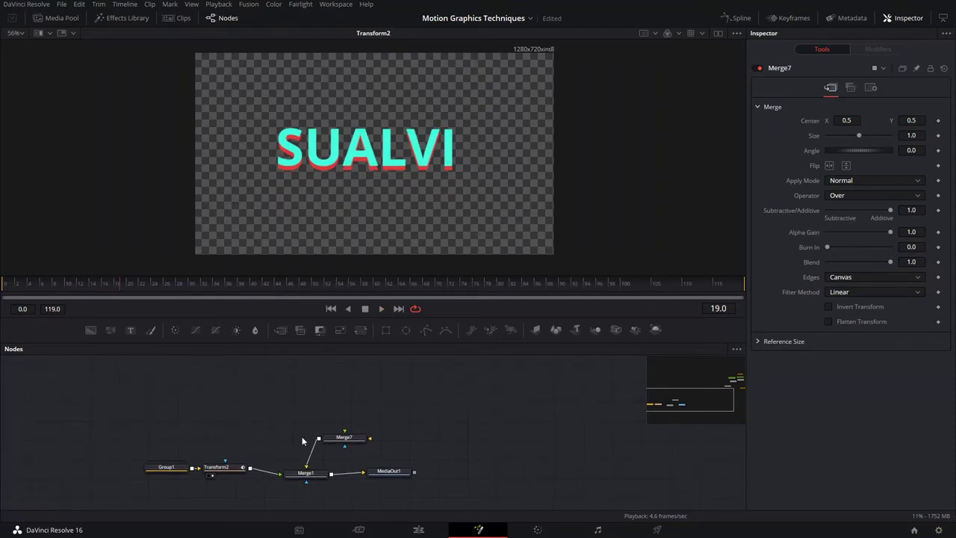
Add an unconnected Background node in the empty area above the existing nodes and set its alpha to 0.0
scroll(302, 436, "up", 3)
left_click_drag(367, 278, 367, 252)
left_click_drag(324, 390, 248, 364)
scroll(347, 412, "down", 2)
left_click(91, 303)
left_click_drag(235, 406, 205, 383)
left_click_drag(883, 320, 823, 323)
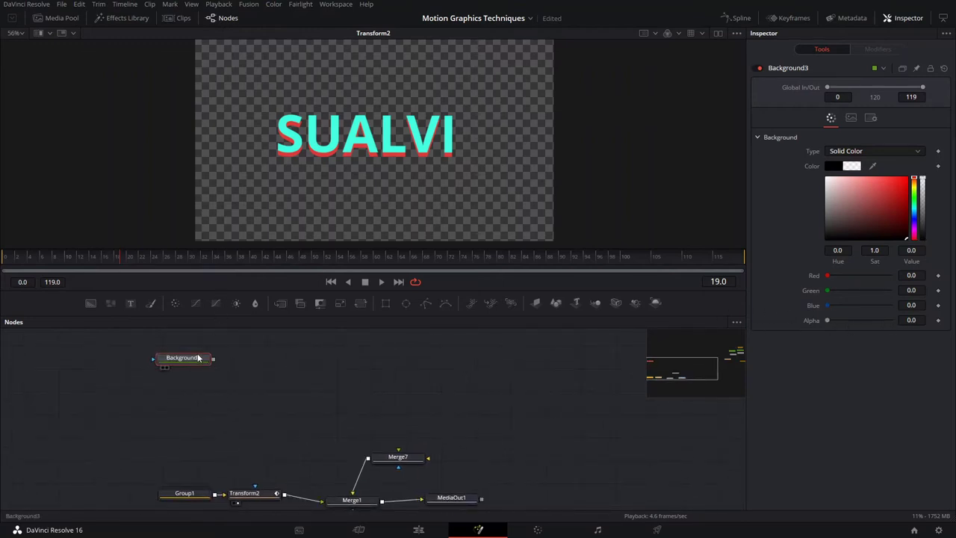
Add a Paint node fed by the new Background, place it just below, and show it in the viewer
key("shift+space")
type("paint")
key("Return")
left_click_drag(250, 360, 177, 396)
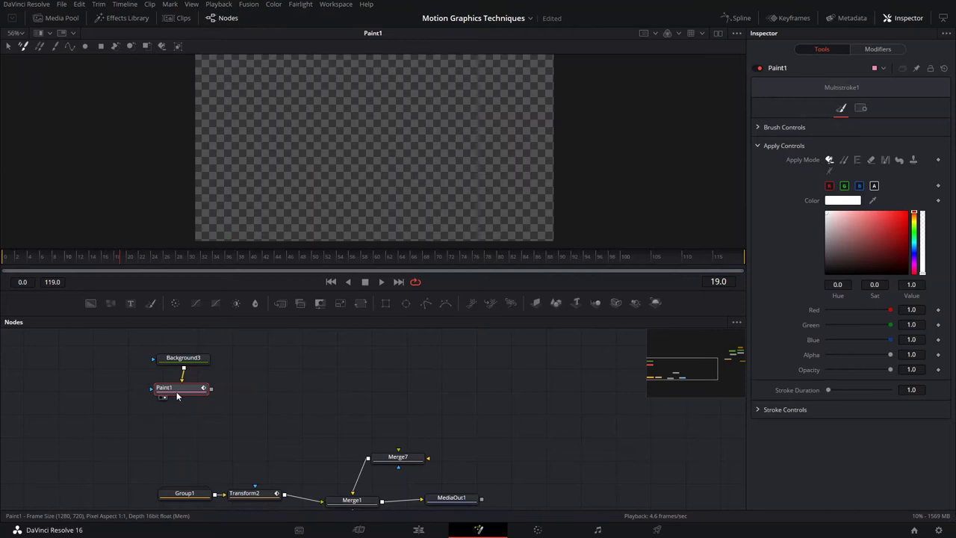
At frame 9, choose the Polyline Stroke tool and set its brush shape to the hard-edged circle
left_click_drag(88, 261, 53, 259)
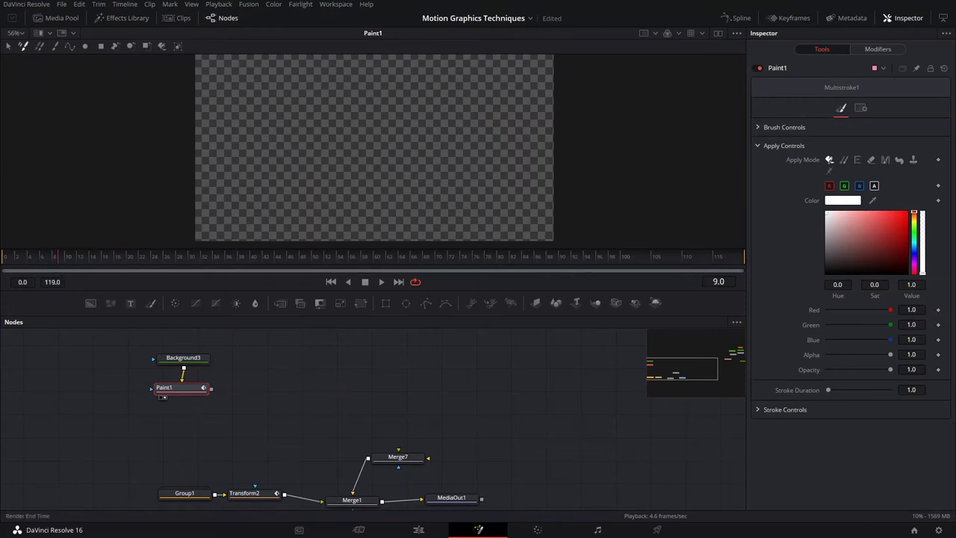
left_click(63, 259)
scroll(463, 159, "down", 2)
scroll(456, 147, "up", 2)
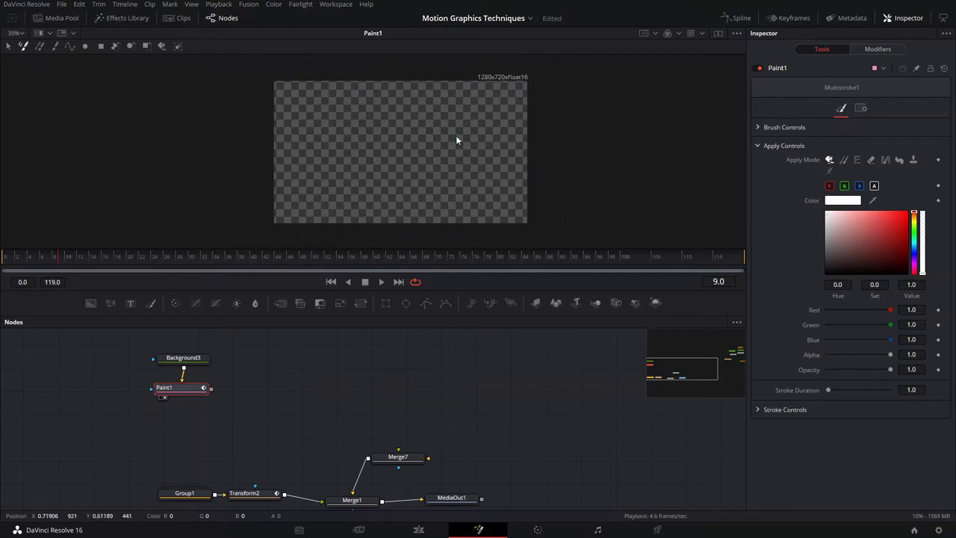
left_click(70, 47)
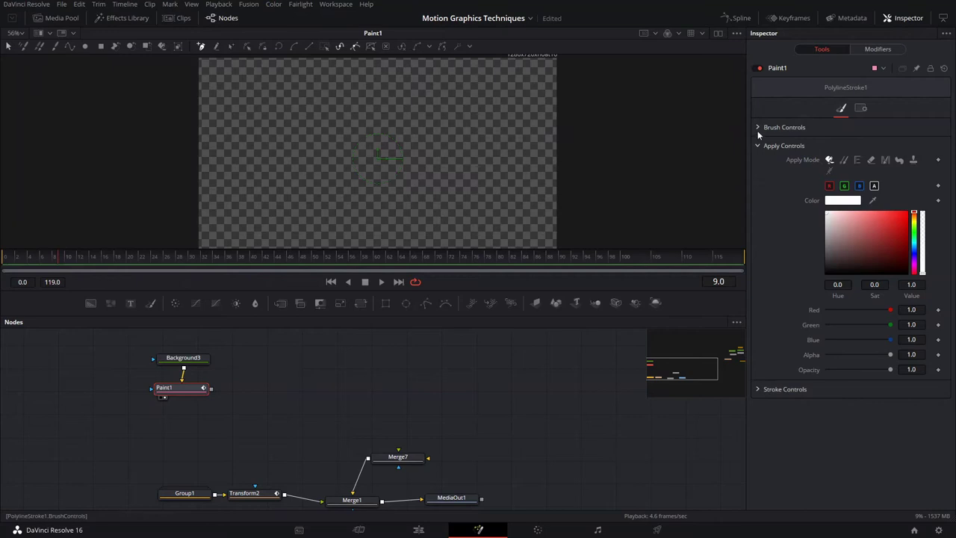
left_click(781, 127)
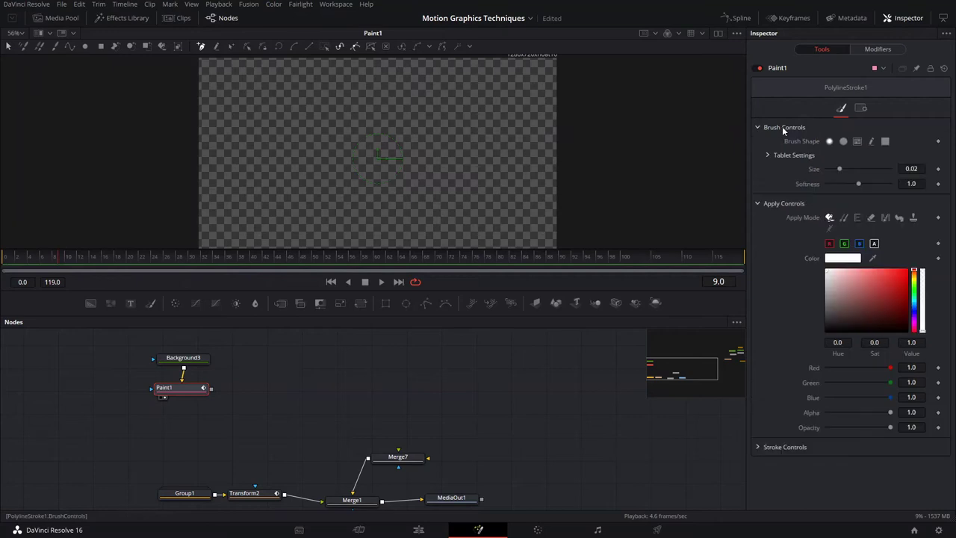
left_click(845, 141)
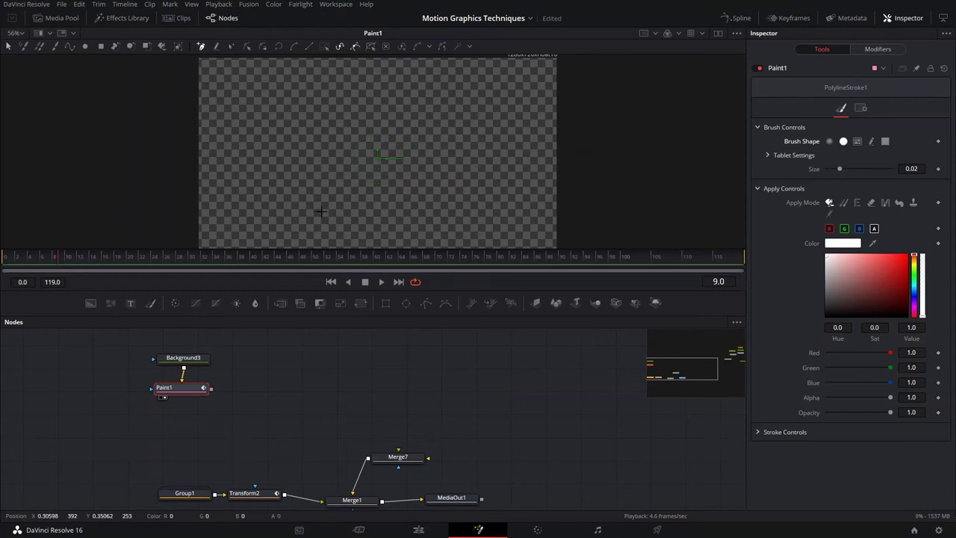
Draw a curved, wavy polyline stroke rising across the lower middle of the canvas
mouse_move(318, 215)
left_mouse_down()
mouse_move(320, 200)
mouse_move(312, 200)
left_mouse_up()
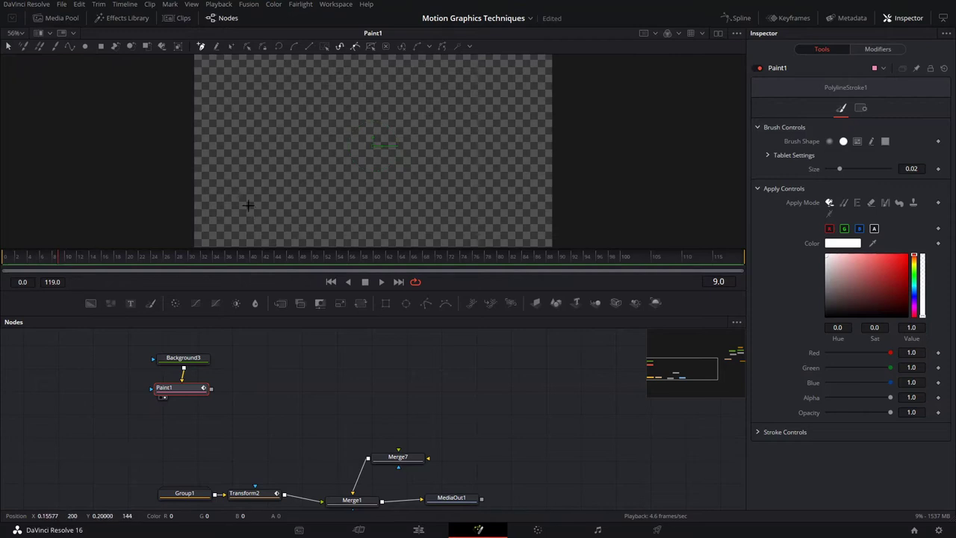
left_click(287, 213)
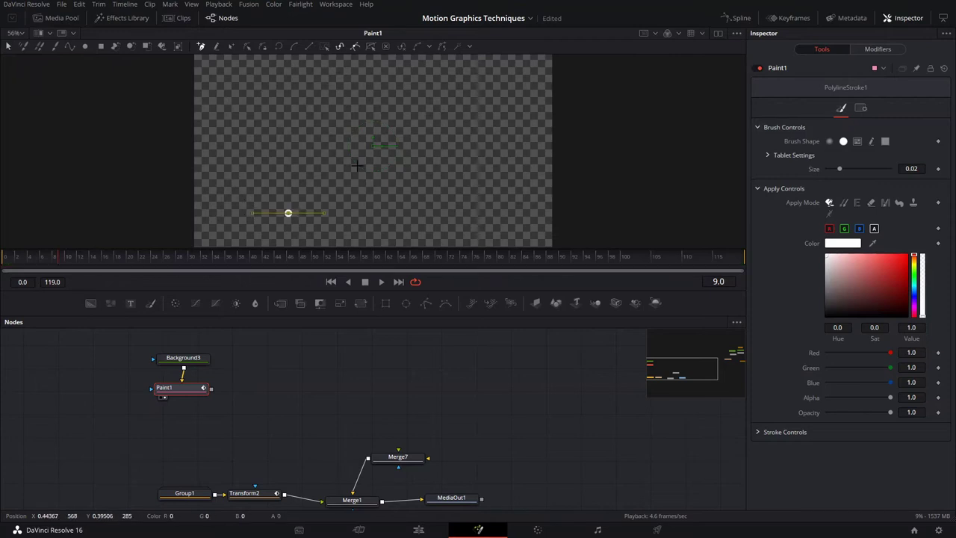
left_click(364, 178)
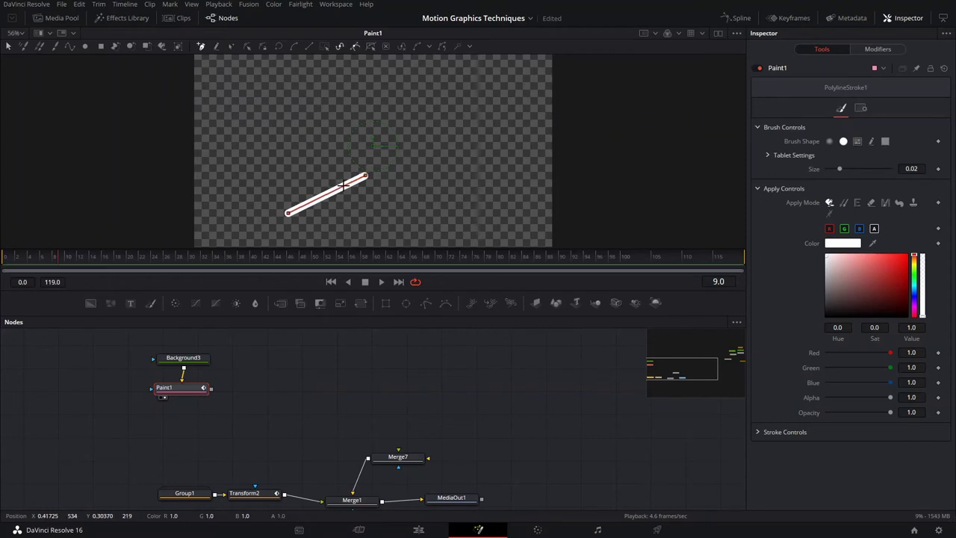
mouse_move(340, 191)
left_mouse_down()
mouse_move(320, 181)
mouse_move(362, 171)
mouse_move(366, 188)
left_mouse_up()
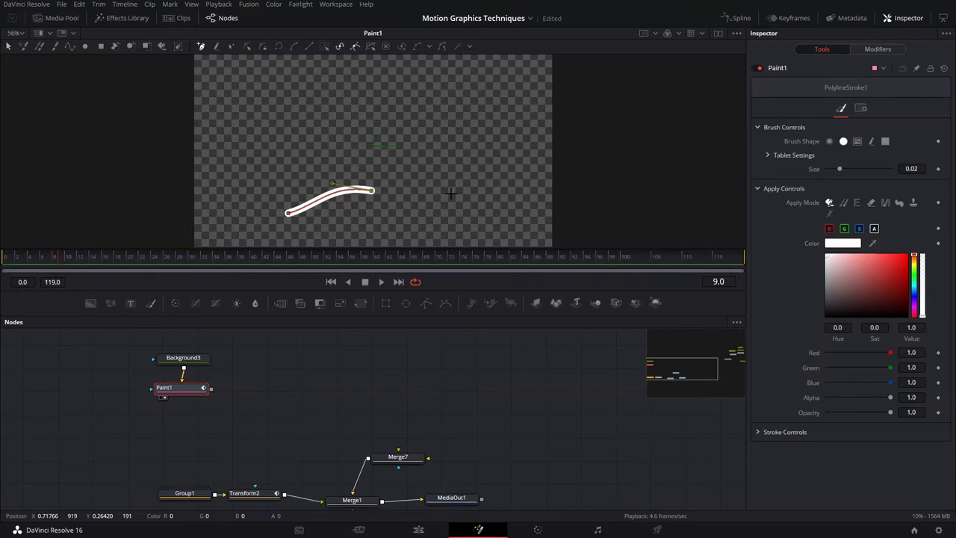
left_click(393, 197)
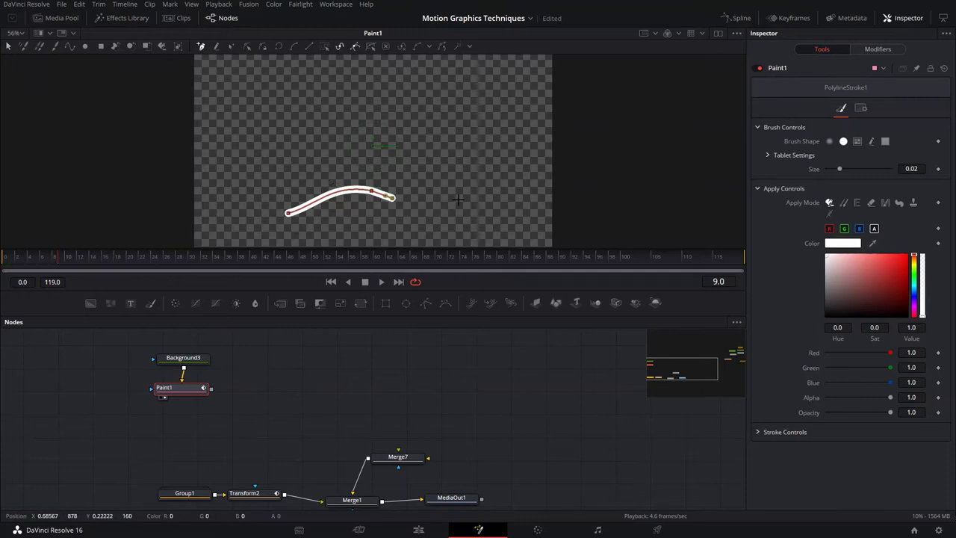
left_click_drag(446, 185, 472, 148)
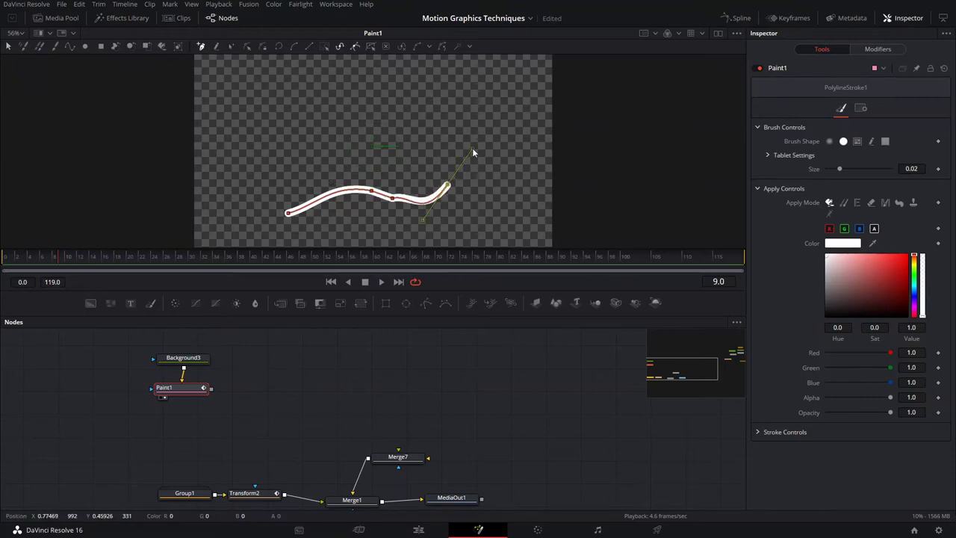
Delete the extra point just past the middle of the stroke and save the project
left_click(393, 198)
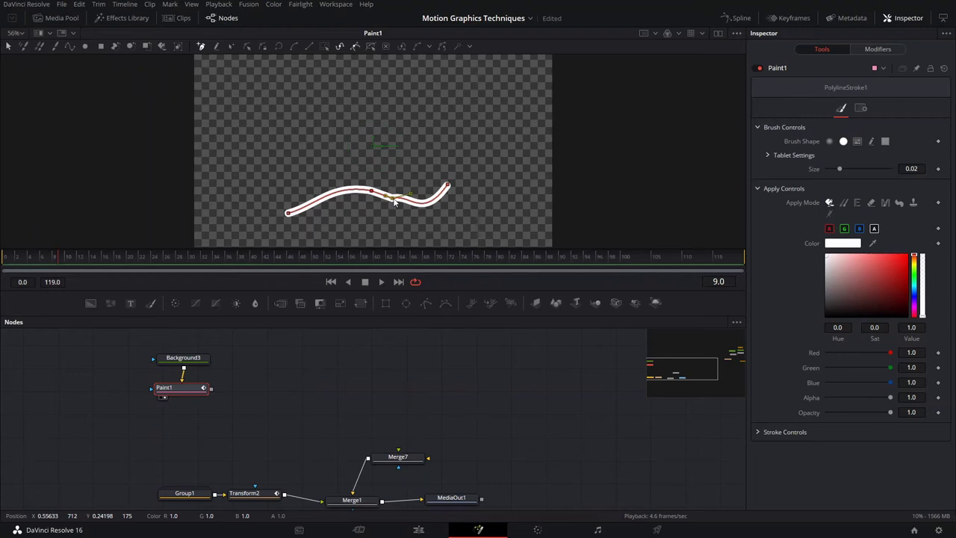
key("Delete")
key("ctrl+s")
Set the stroke's brush size to 0.0087 and reveal its Stroke Controls
left_click_drag(53, 247, 99, 269)
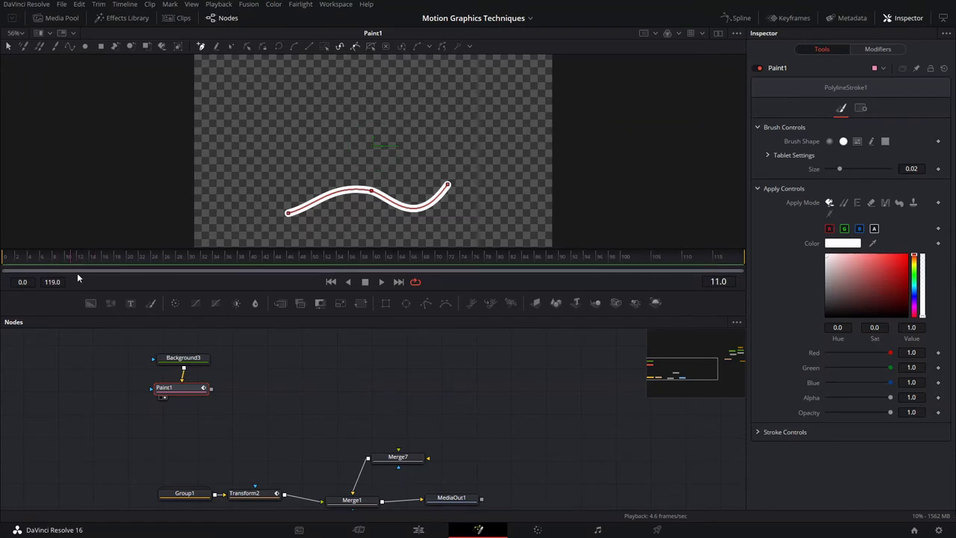
left_click_drag(840, 169, 832, 169)
left_click(757, 431)
left_click(757, 433)
left_click(759, 432)
scroll(802, 374, "down", 2)
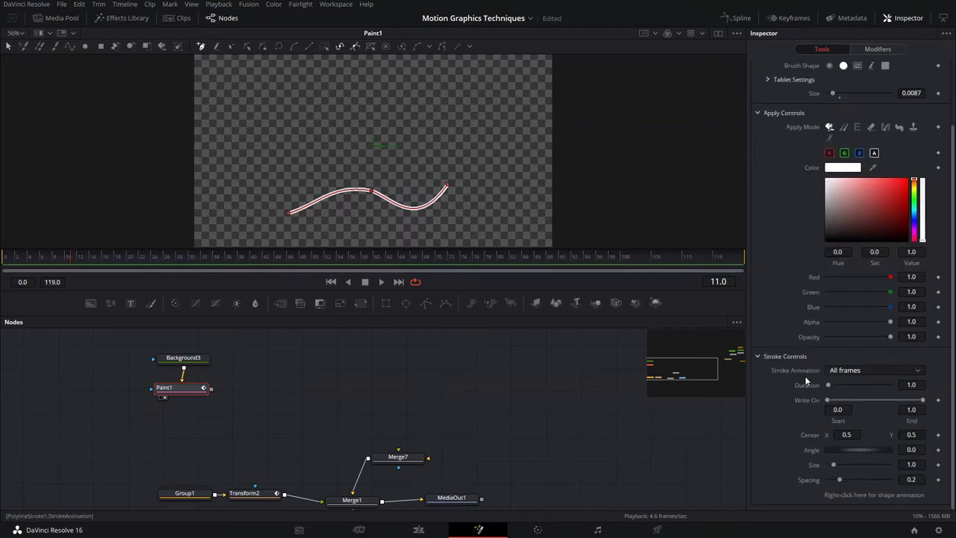
At frame 12, set the stroke's Write On end to 0.0 and keyframe it
left_click(112, 260)
left_click(78, 264)
left_click_drag(923, 401, 825, 409)
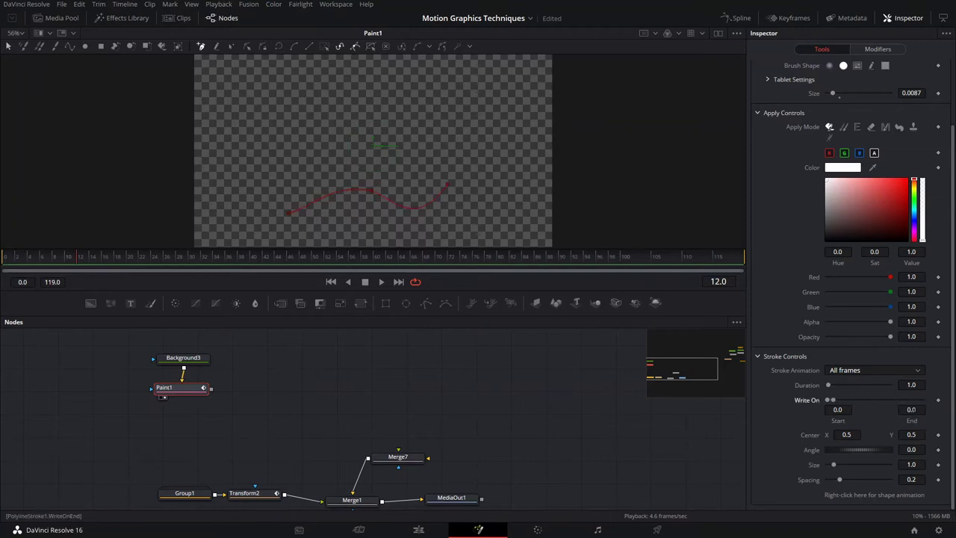
left_click(938, 402)
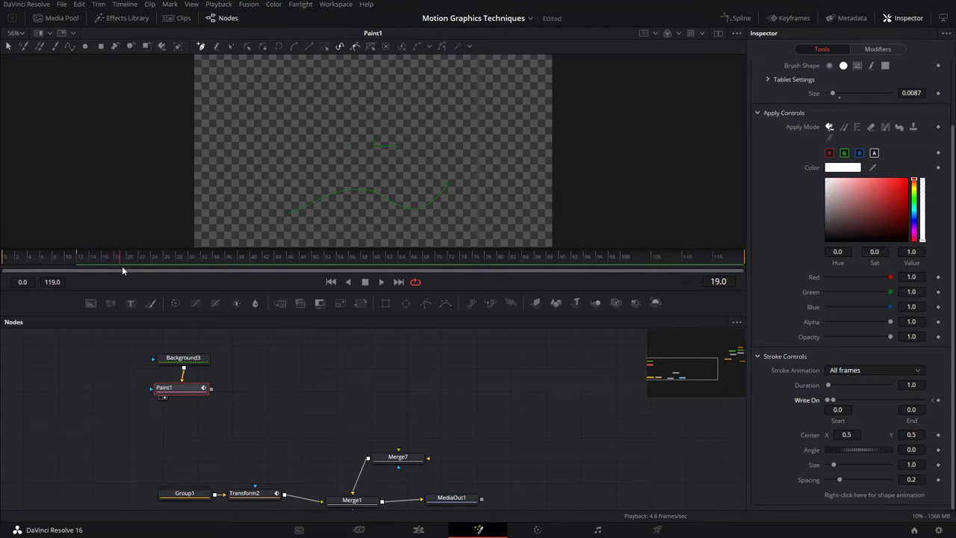
Keyframe the stroke's Write On end to 1.0 at frame 20 and its start to 1.0 at frame 24
left_click_drag(832, 401, 932, 412)
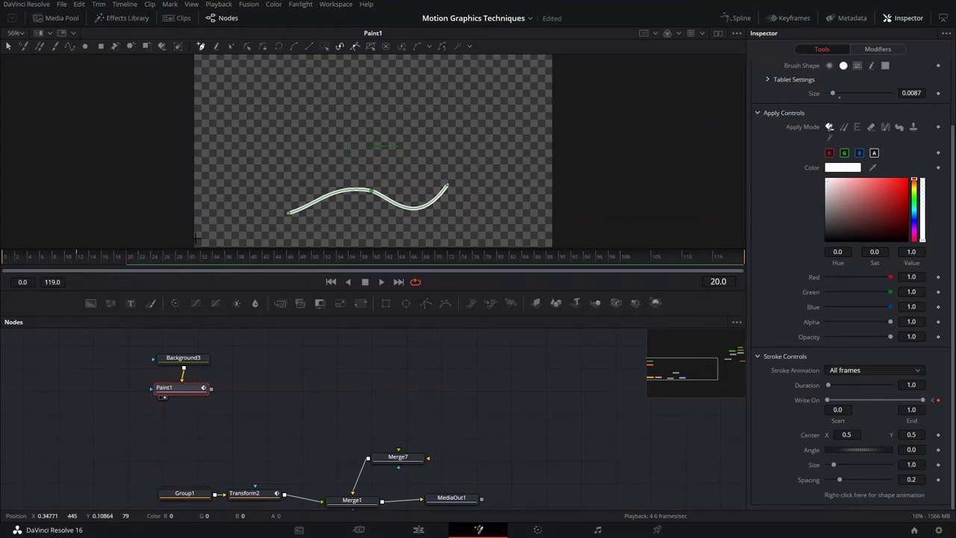
left_click_drag(152, 264, 145, 264)
left_click_drag(829, 401, 937, 410)
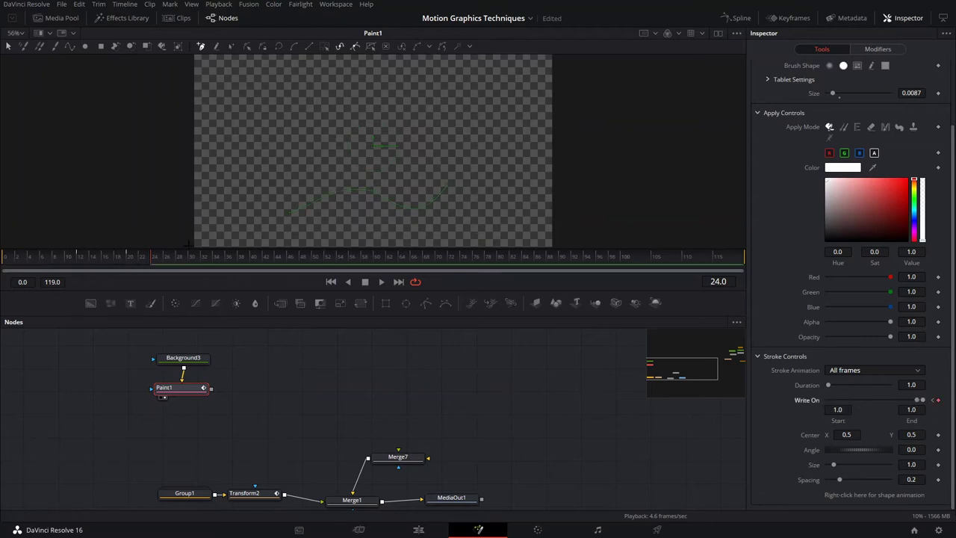
Play back the stroke's write-on animation from frame 12
left_click_drag(152, 263, 78, 266)
key("space")
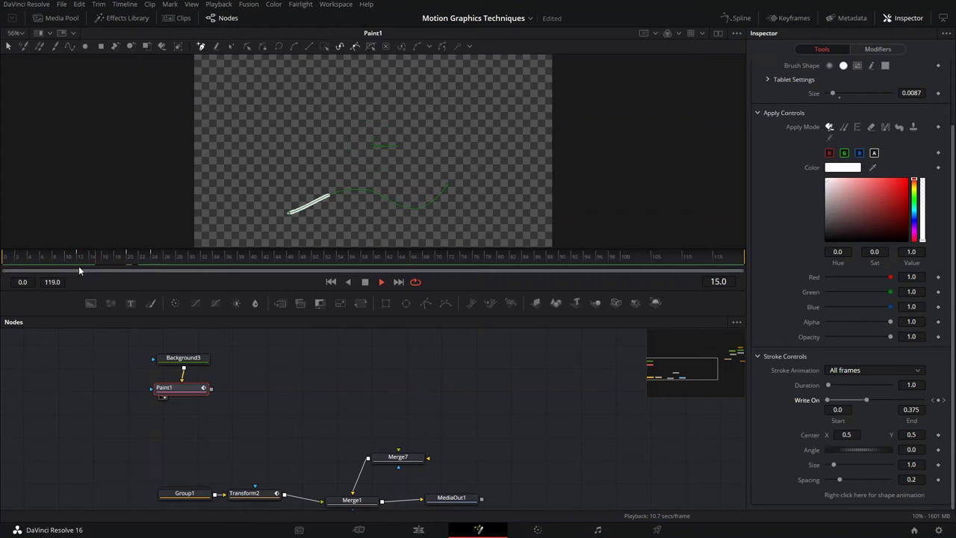
left_click(66, 263)
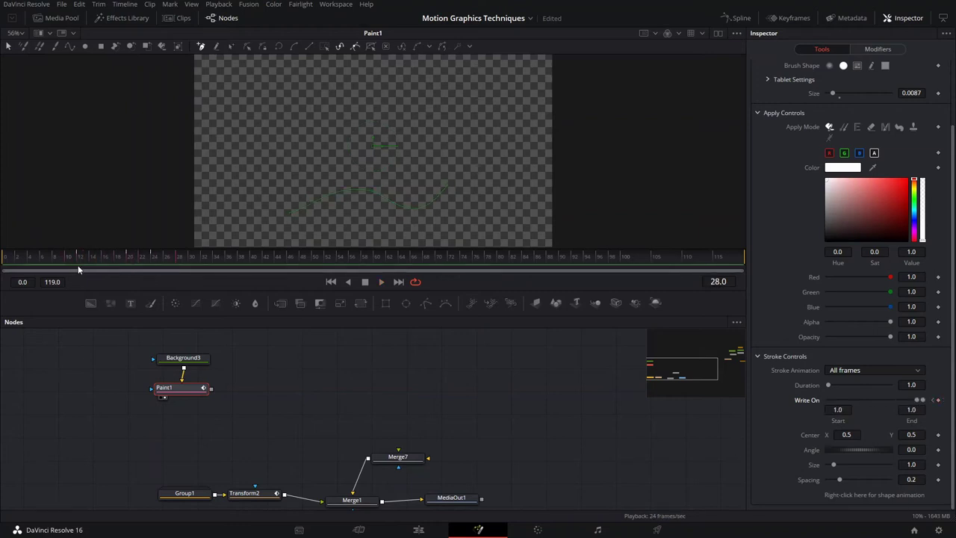
Keyframe the stroke's Write On start to 0.006 at frame 16 and play back the result
mouse_move(78, 264)
left_mouse_down()
mouse_move(110, 262)
mouse_move(102, 266)
left_mouse_up()
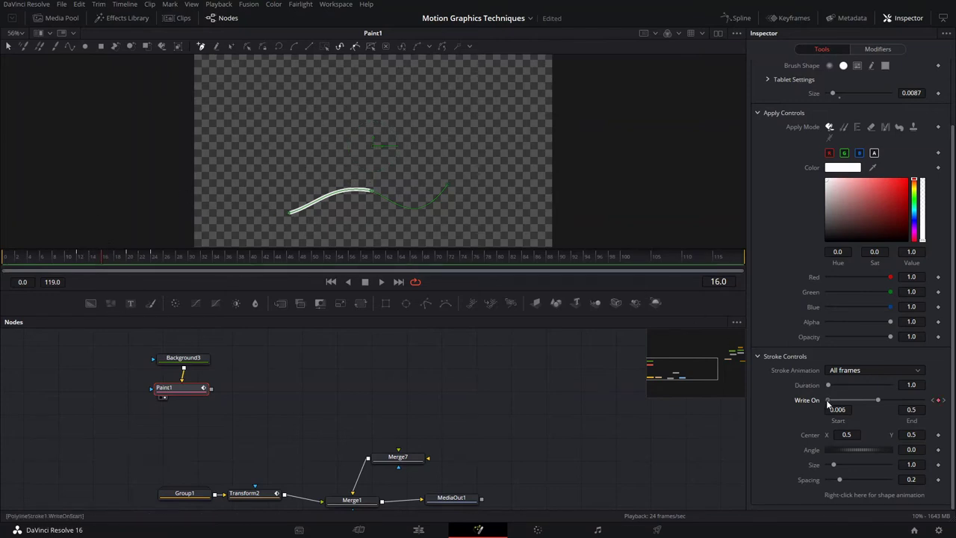
key("space")
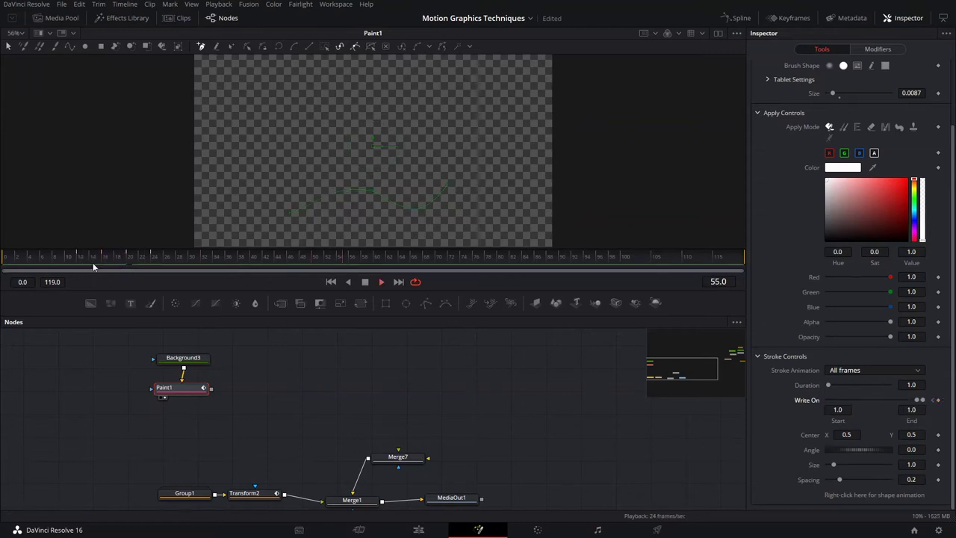
left_click(93, 261)
Limit the playback range to frames 0 to 29 and loop the stroke animation
left_click_drag(184, 262, 3, 262)
key("space")
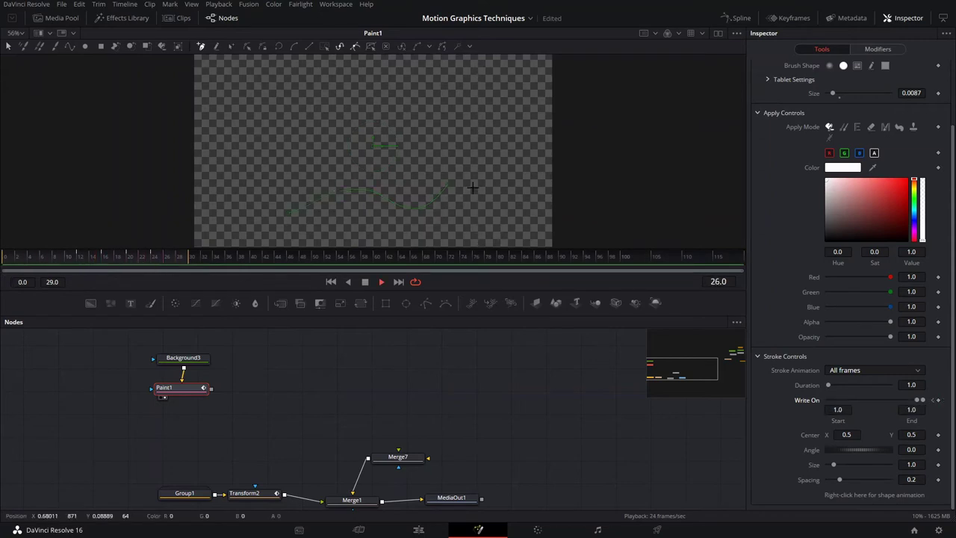
key("space")
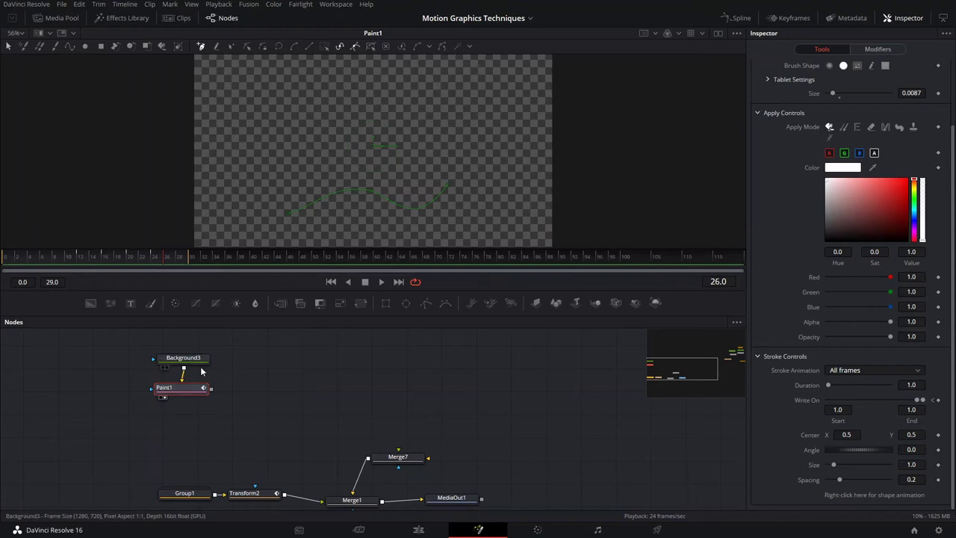
Paste a copy of the Paint node directly after Paint1 and select the copy
key("ctrl+v")
mouse_move(182, 392)
left_mouse_down()
mouse_move(189, 386)
mouse_move(180, 388)
left_mouse_up()
left_click(183, 411)
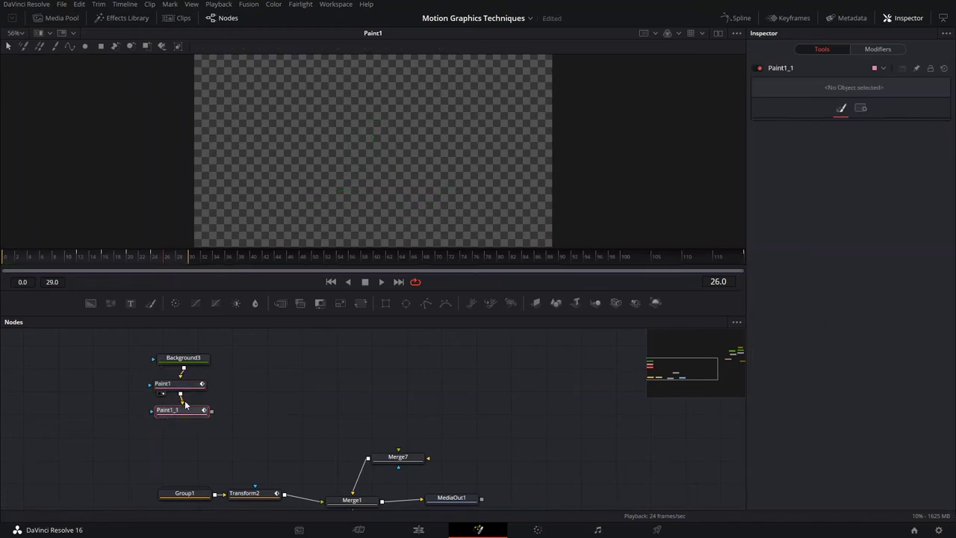
At frame 19, select the copied stroke and move it to the upper left of the canvas
left_click(120, 256)
left_click_drag(243, 154, 450, 258)
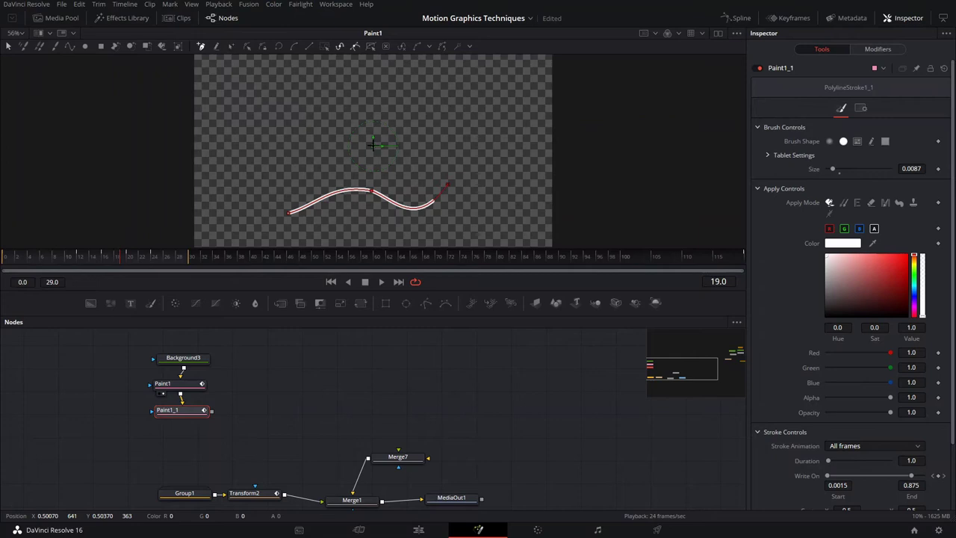
left_click(313, 88)
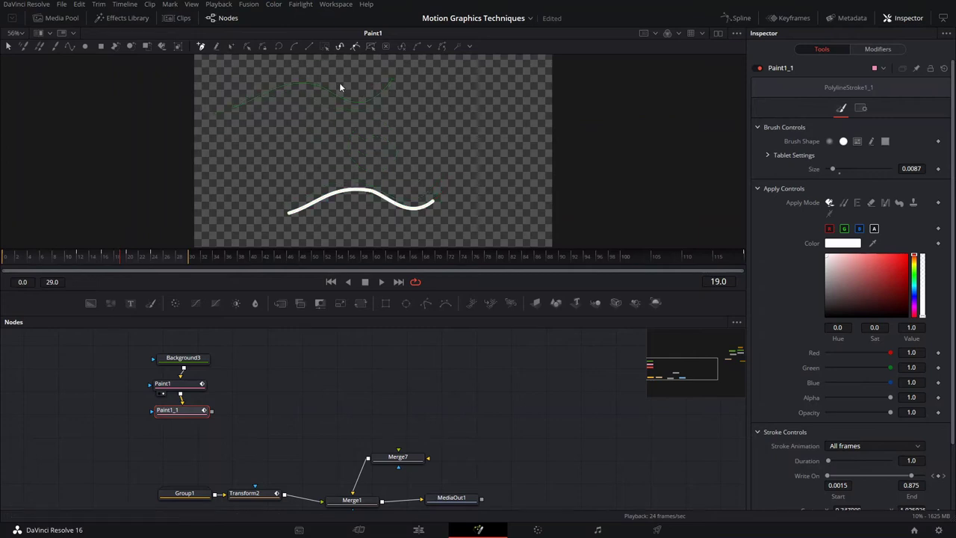
Reshape the copied stroke by repositioning its points and curve handles into a flatter, rising curve
mouse_move(352, 121)
left_mouse_down()
mouse_move(391, 164)
mouse_move(400, 132)
mouse_move(410, 128)
mouse_move(377, 154)
left_mouse_up()
left_click(430, 139)
left_click(355, 146)
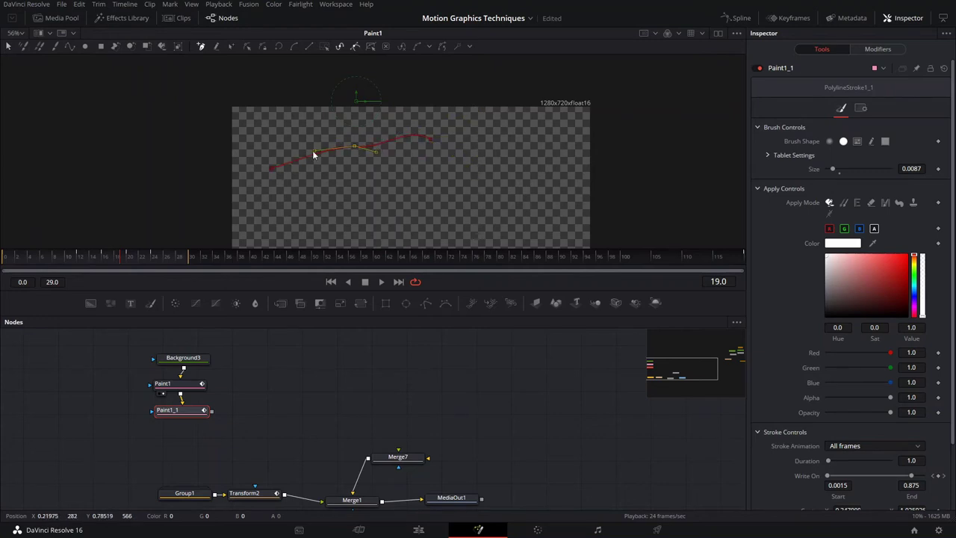
Adjust the curve handle of Paint1_1's stroke and paste another copy of the Paint node after Paint1_1
mouse_move(380, 211)
left_mouse_down()
mouse_move(380, 162)
mouse_move(277, 156)
mouse_move(315, 178)
left_mouse_up()
key("ctrl+v")
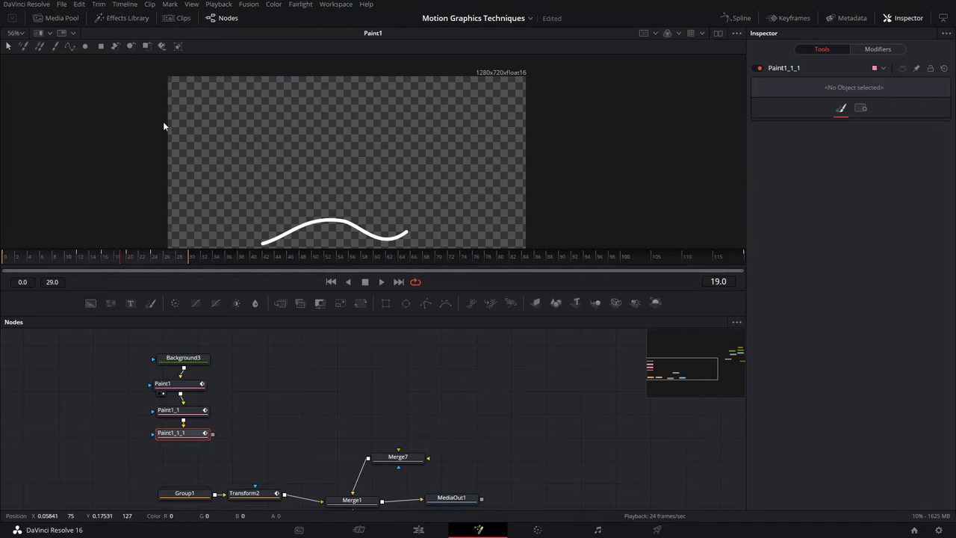
At frame 17, move Paint1_1_1's stroke to the right side of the canvas and reshape it into a steep descending curve
mouse_move(171, 84)
left_mouse_down()
mouse_move(392, 164)
mouse_move(428, 207)
left_mouse_up()
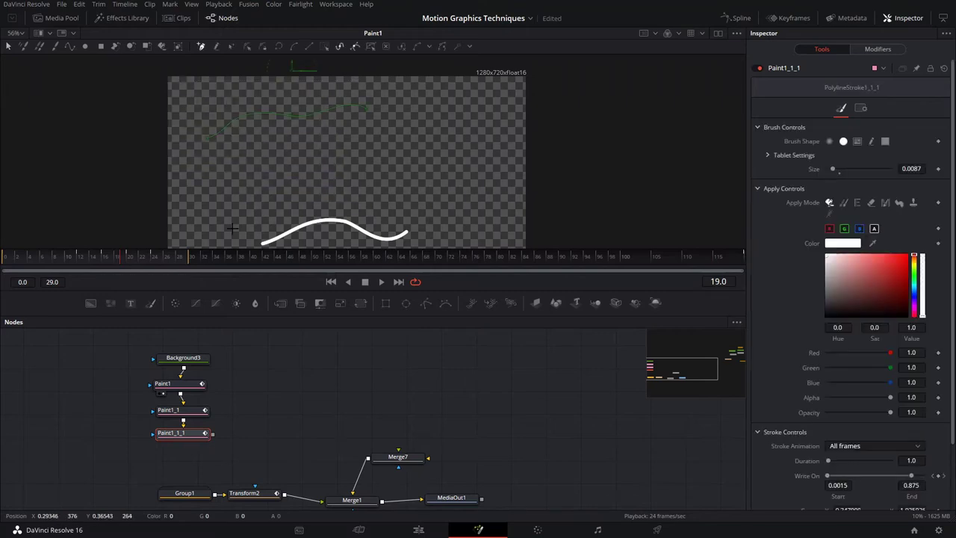
left_click(112, 258)
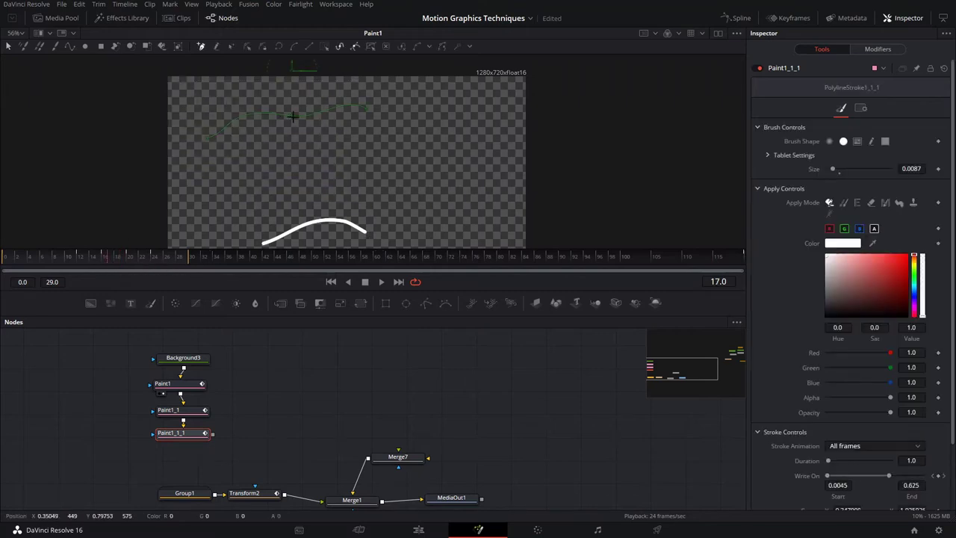
left_click_drag(293, 70, 356, 99)
left_click(402, 115)
left_click_drag(476, 157, 474, 196)
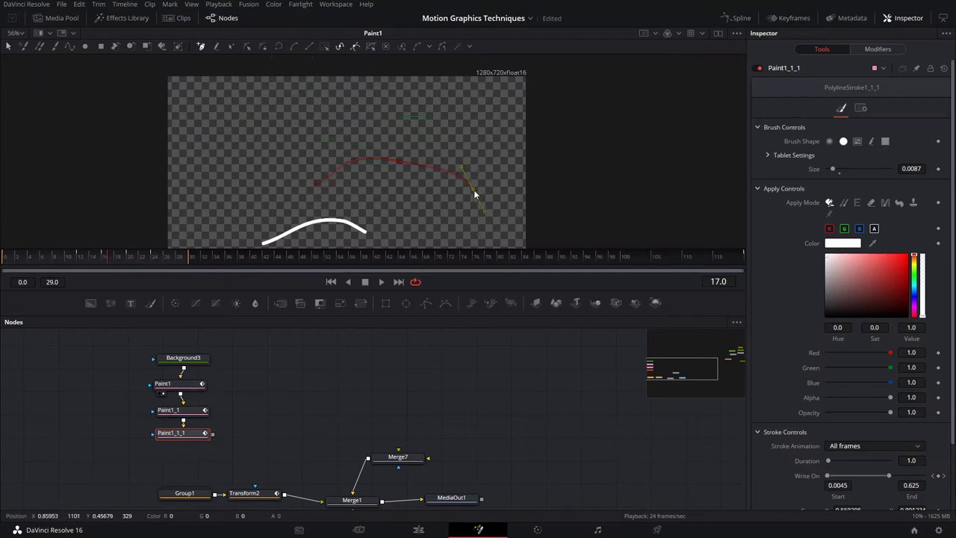
left_click(317, 185)
left_click_drag(315, 181, 433, 119)
left_click_drag(463, 166, 472, 154)
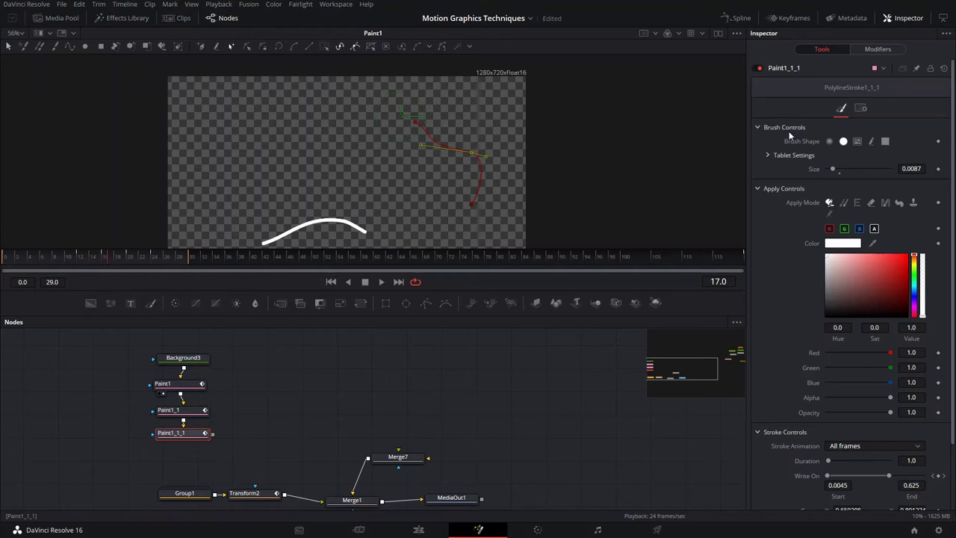
Set Paint1_1_1's brush size to 0.00776 and display that node in the viewer
left_click_drag(832, 171, 831, 171)
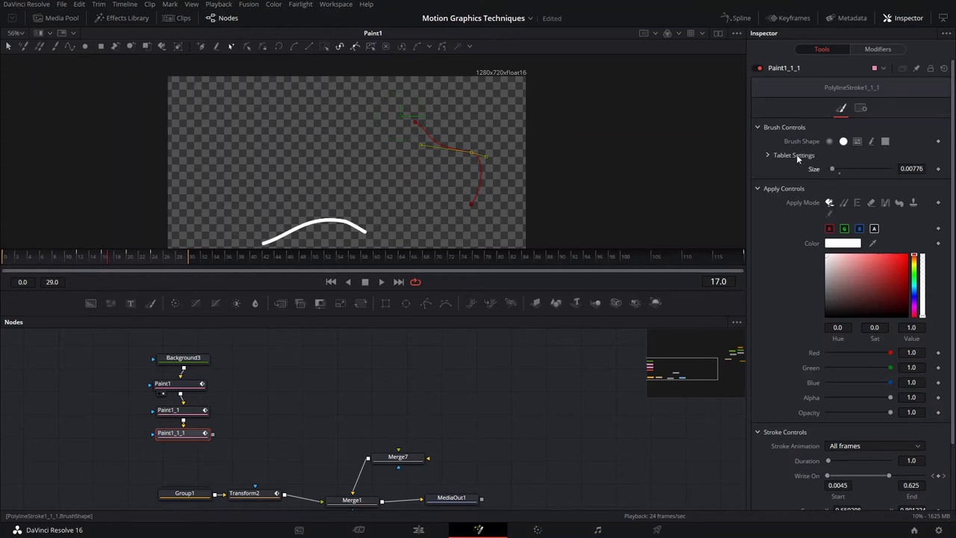
scroll(825, 381, "down", 3)
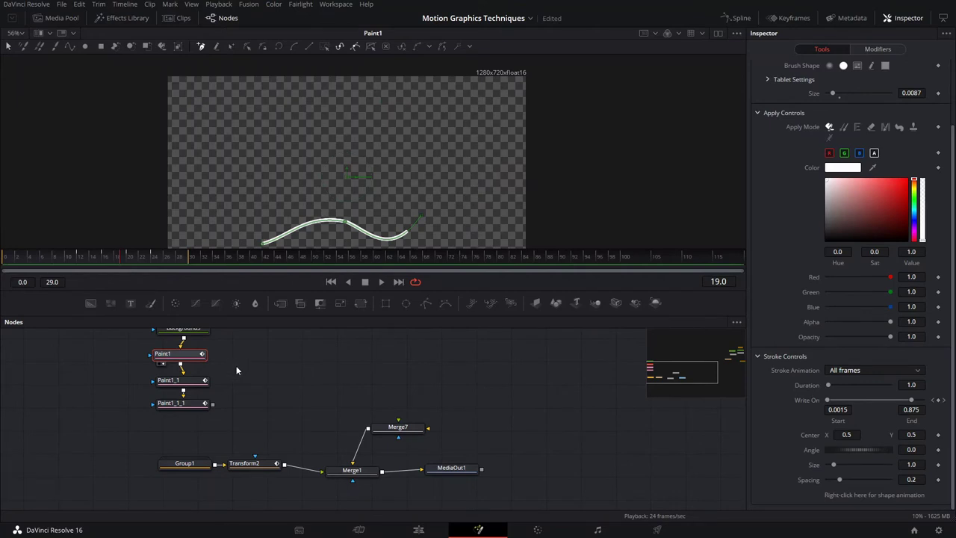
left_click_drag(236, 367, 253, 426)
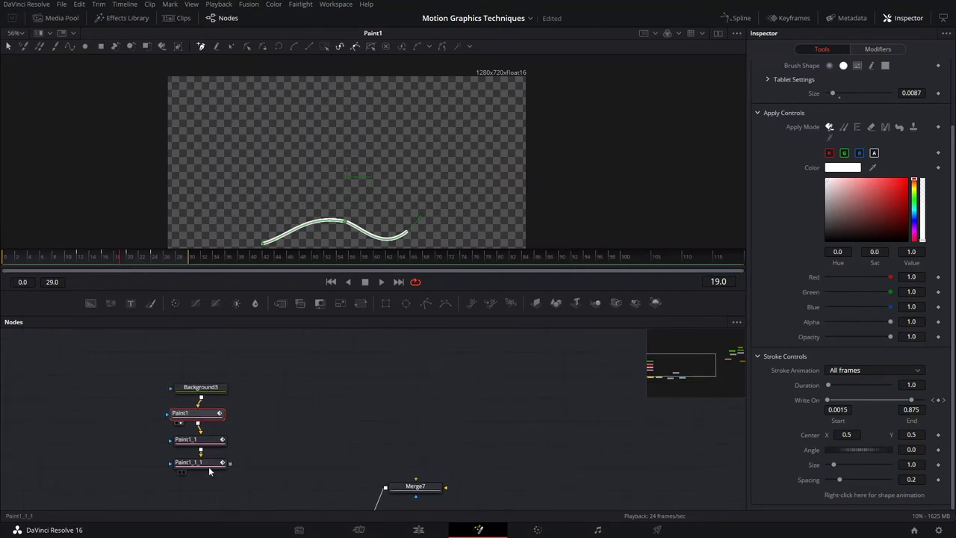
left_click(209, 465)
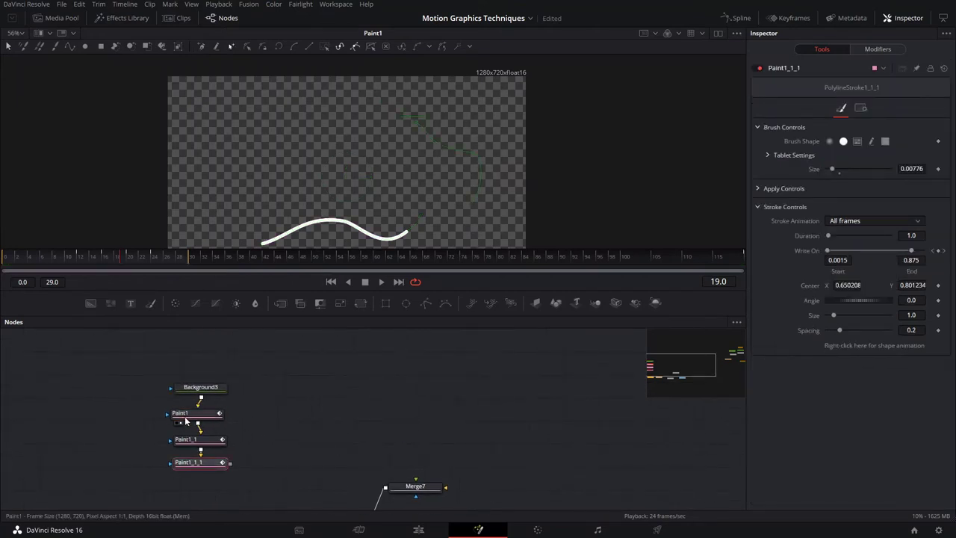
key("1")
left_click(58, 263)
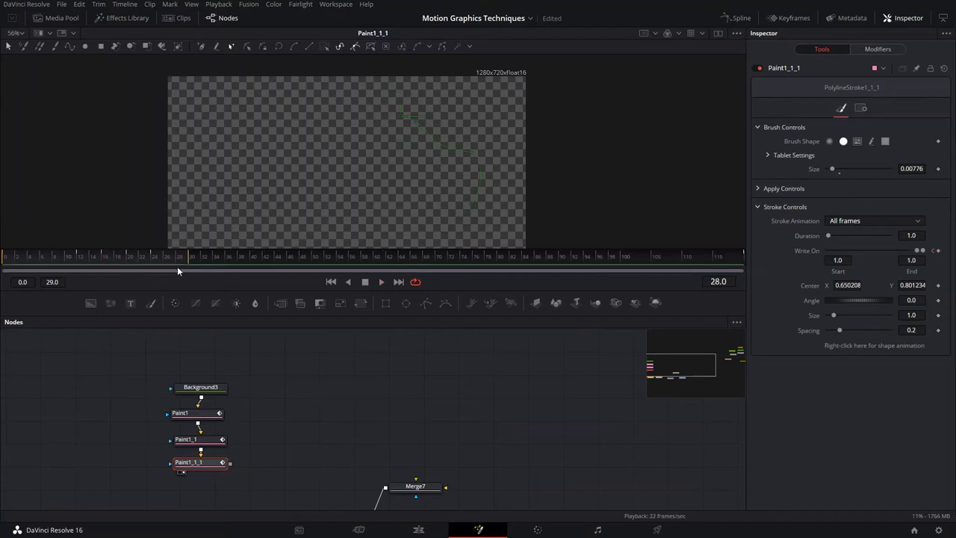
Reverse the direction of Paint1_1_1's stroke by swapping its end points, and preview the animation
left_click(129, 259)
mouse_move(475, 201)
left_mouse_down()
mouse_move(406, 114)
mouse_move(360, 151)
left_mouse_up()
mouse_move(416, 121)
left_mouse_down()
mouse_move(506, 182)
mouse_move(486, 228)
mouse_move(479, 206)
left_mouse_up()
key("space")
key("space")
left_click_drag(360, 151, 426, 127)
Thin the copied strokes by setting the brush size to 0.0016 for Paint1_1_1 and 0.0047 for Paint1_1
left_click_drag(833, 172, 829, 169)
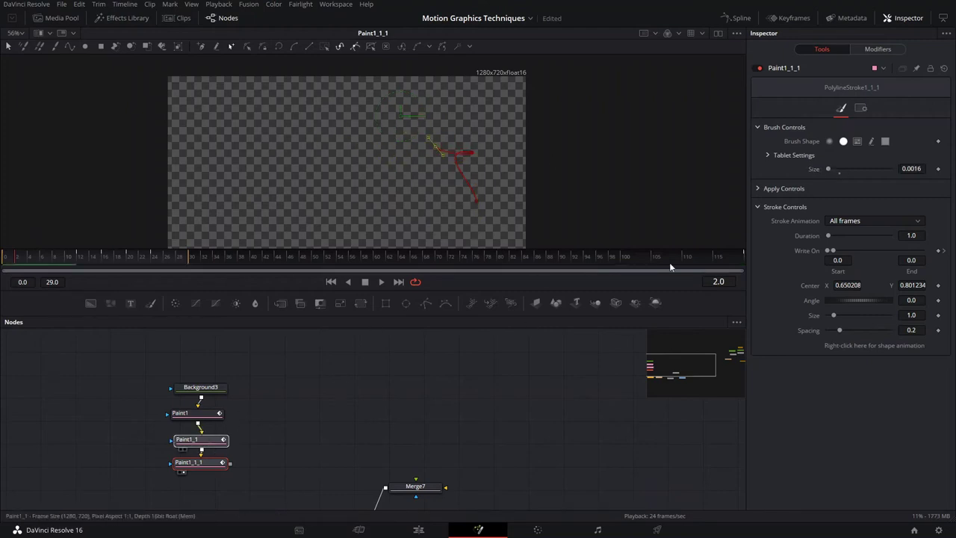
left_click(829, 190)
left_click_drag(831, 168, 828, 169)
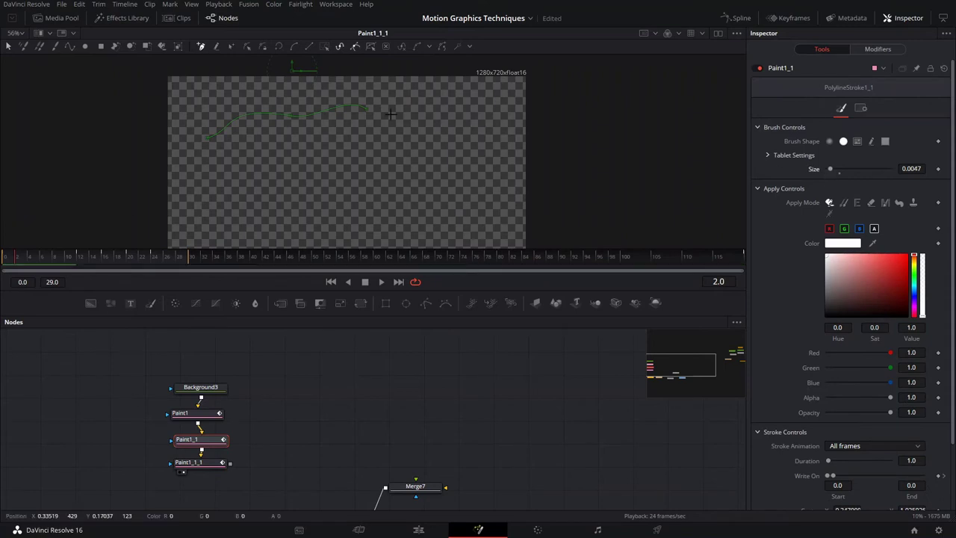
left_click_drag(259, 412, 253, 409)
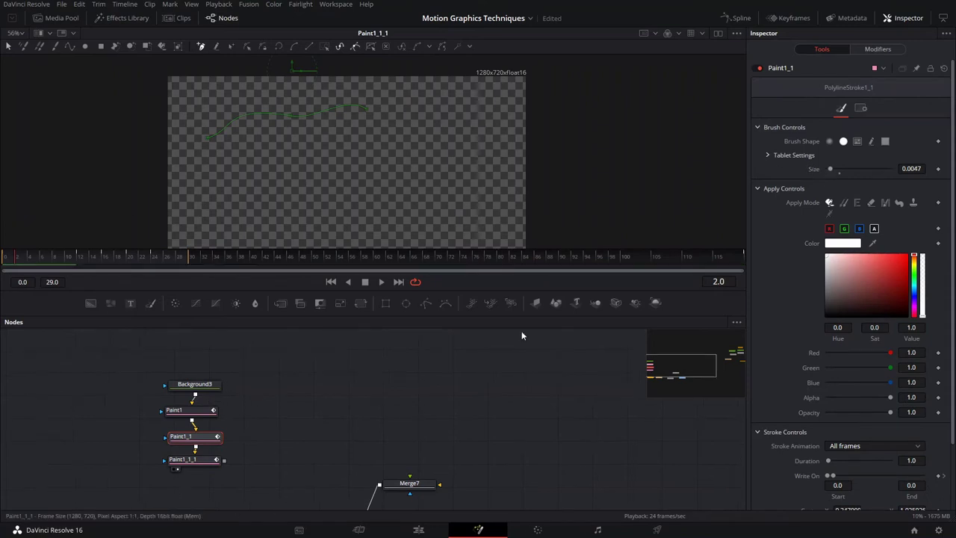
Open the Spline editor, adjust the Write On keyframe curves of the Paint strokes, and scrub the timeline to check them
left_click(745, 18)
left_click_drag(678, 395, 684, 416)
left_click_drag(675, 359, 726, 413)
mouse_move(661, 463)
left_mouse_down()
mouse_move(704, 474)
mouse_move(647, 471)
left_mouse_up()
left_click_drag(701, 452, 661, 466)
mouse_move(253, 261)
left_mouse_down()
mouse_move(84, 257)
mouse_move(115, 263)
left_mouse_up()
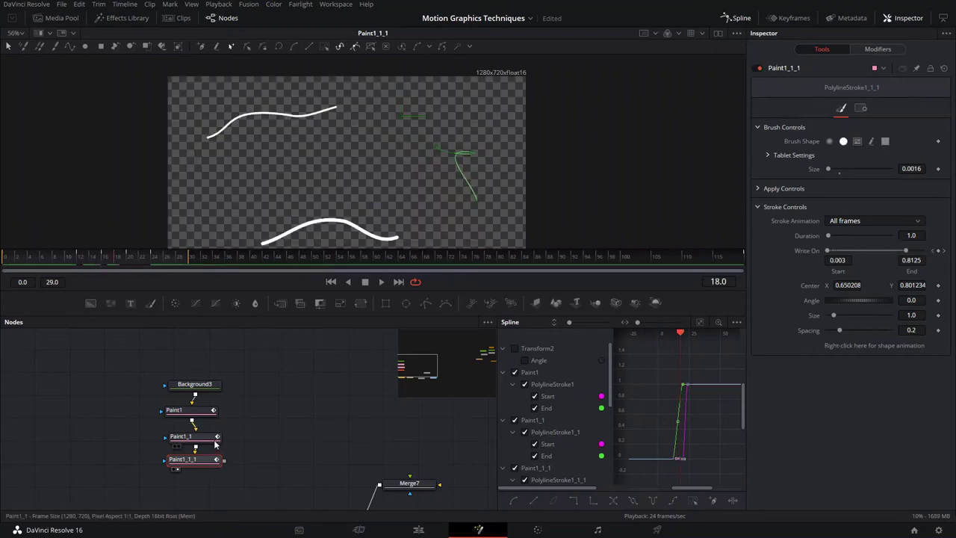
Add two Merge nodes in sequence after Paint1_1_1 and connect the second one's output to Merge7
left_click_drag(261, 451, 178, 398)
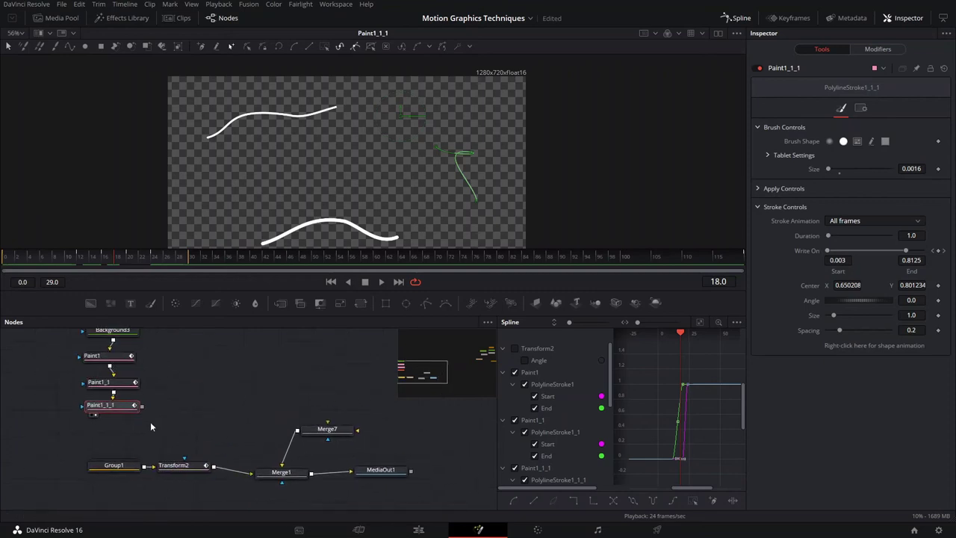
left_click(280, 302)
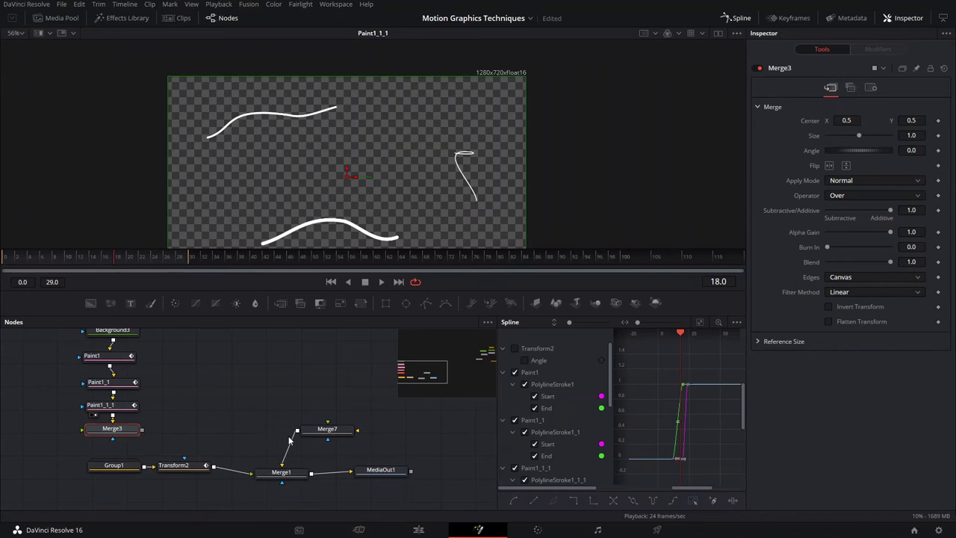
left_click_drag(136, 435, 209, 429)
left_click(284, 303)
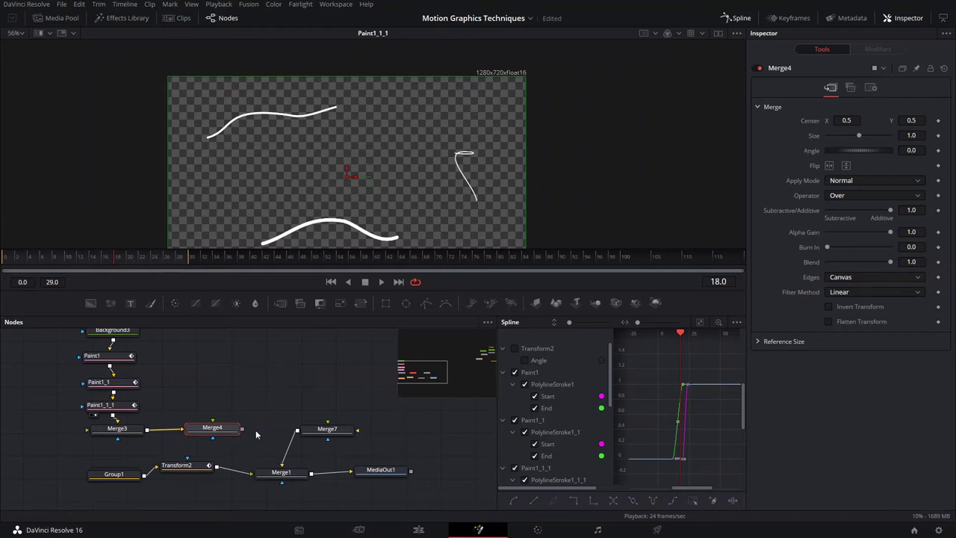
left_click_drag(241, 428, 324, 437)
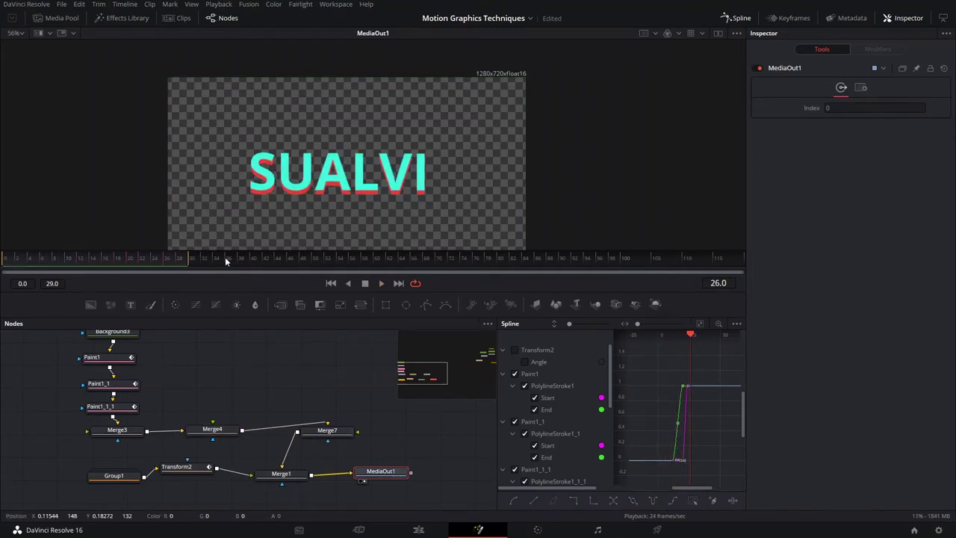
Display Merge4 in the viewer
left_click(214, 431)
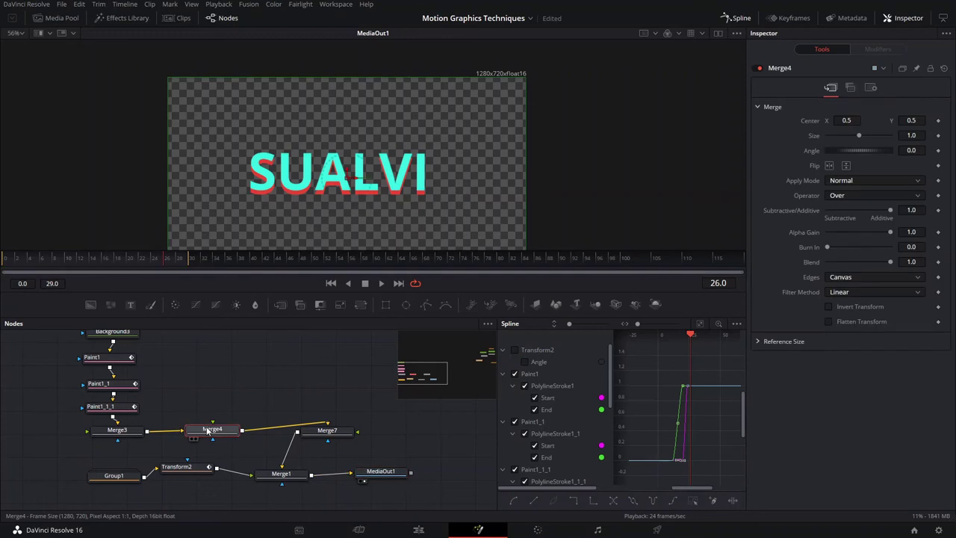
key("1")
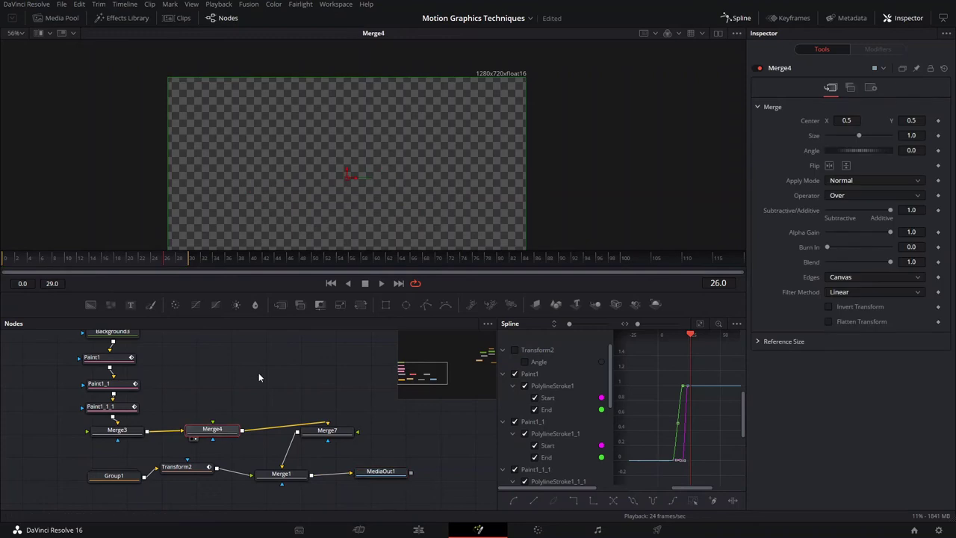
scroll(333, 152, "down", 2)
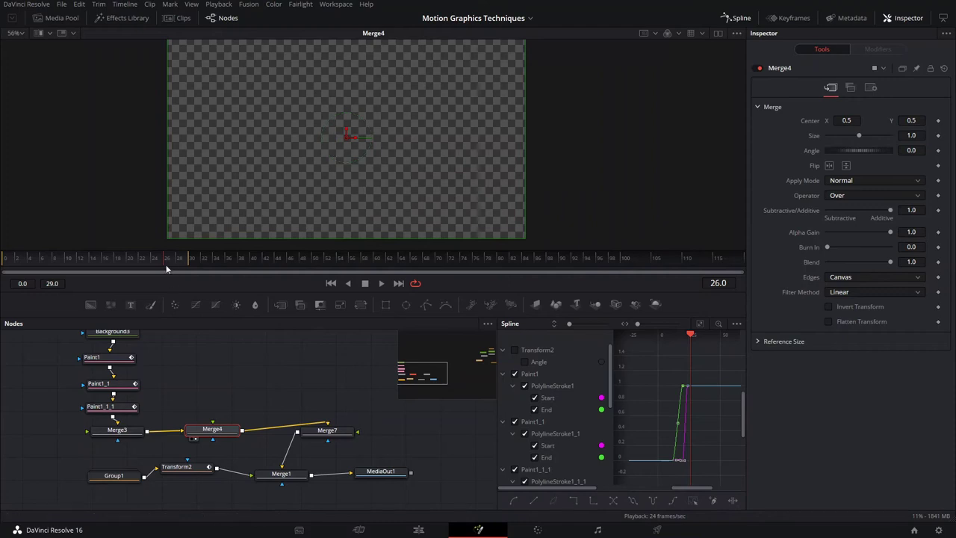
Add a separate Background node above Merge4, mask it with an Ellipse, and display it in the viewer
left_click_drag(273, 372, 253, 389)
left_click(168, 361)
left_click(89, 310)
left_click_drag(225, 337, 206, 376)
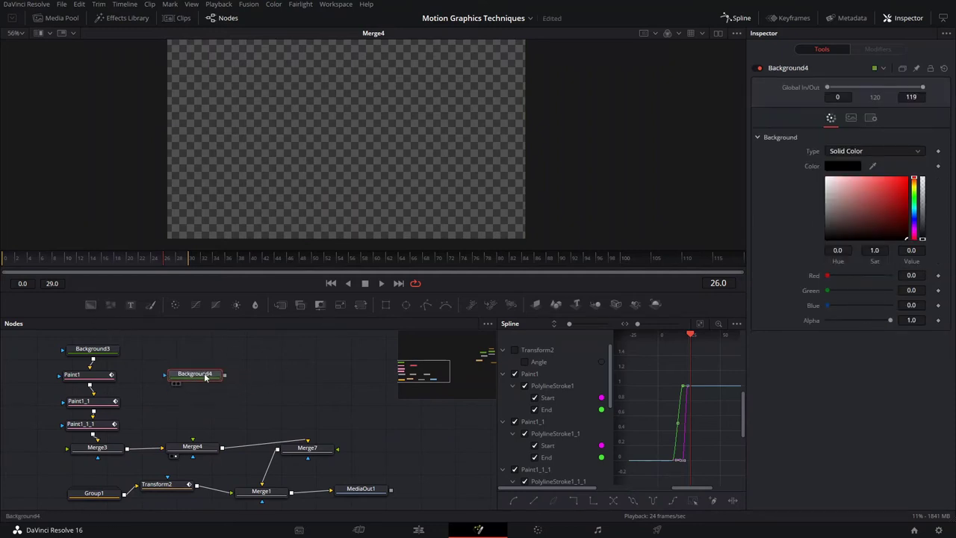
left_click(406, 306)
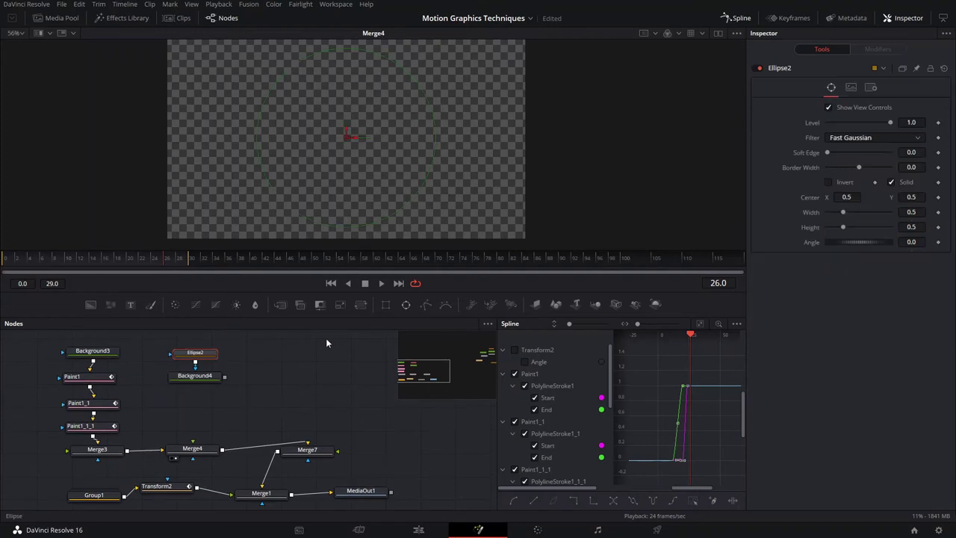
left_click(208, 379)
key("1")
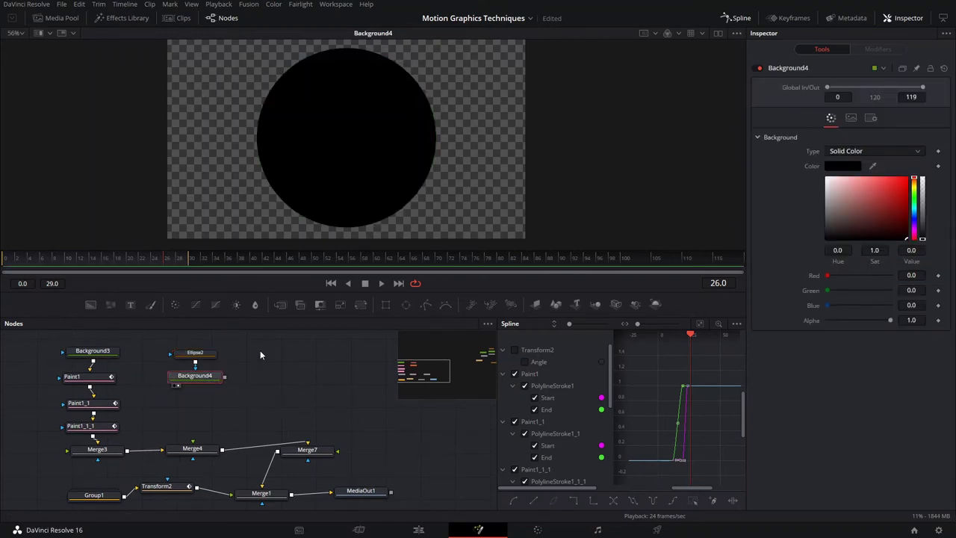
Turn the ellipse mask into a small ring: disable Solid, set width and height to 0.074457 and Border Width to 0.0116
left_click(196, 353)
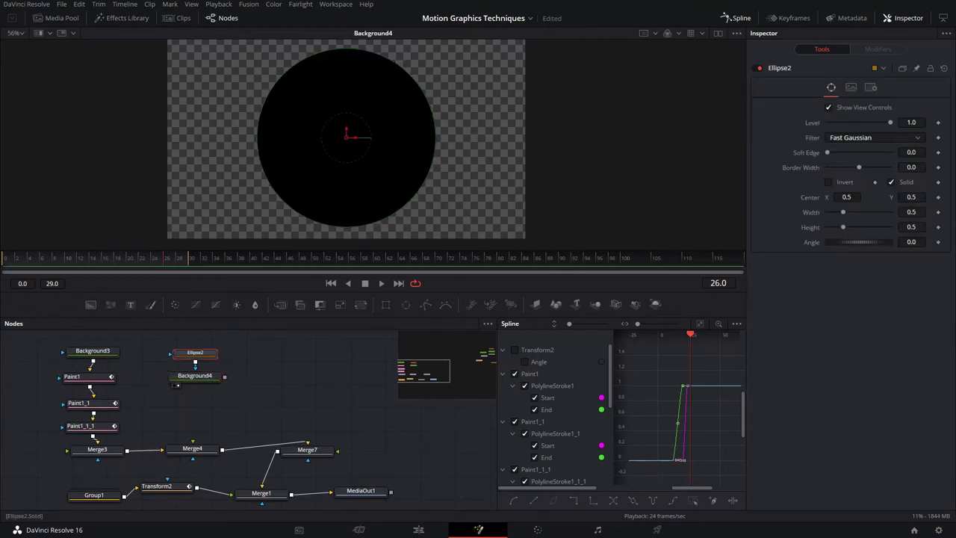
left_click(891, 183)
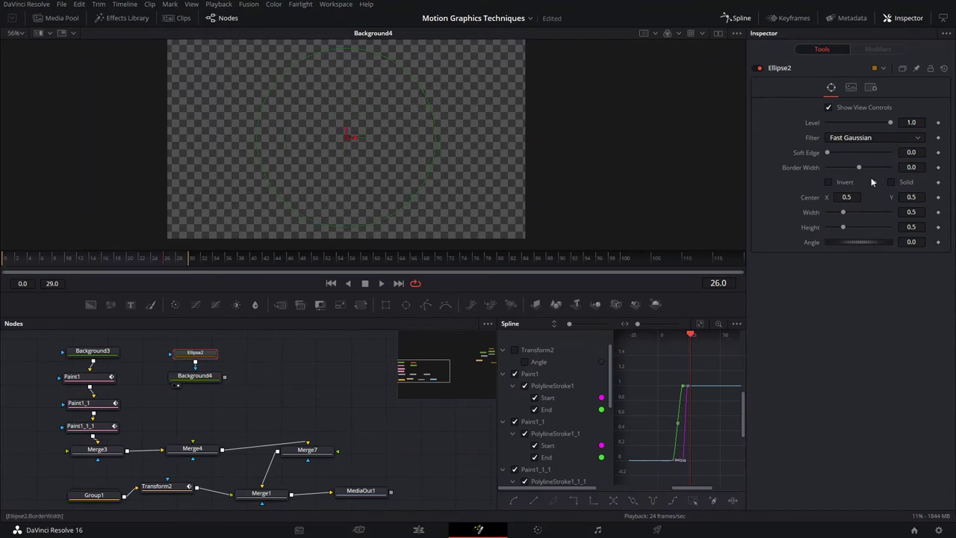
left_click_drag(860, 168, 852, 176)
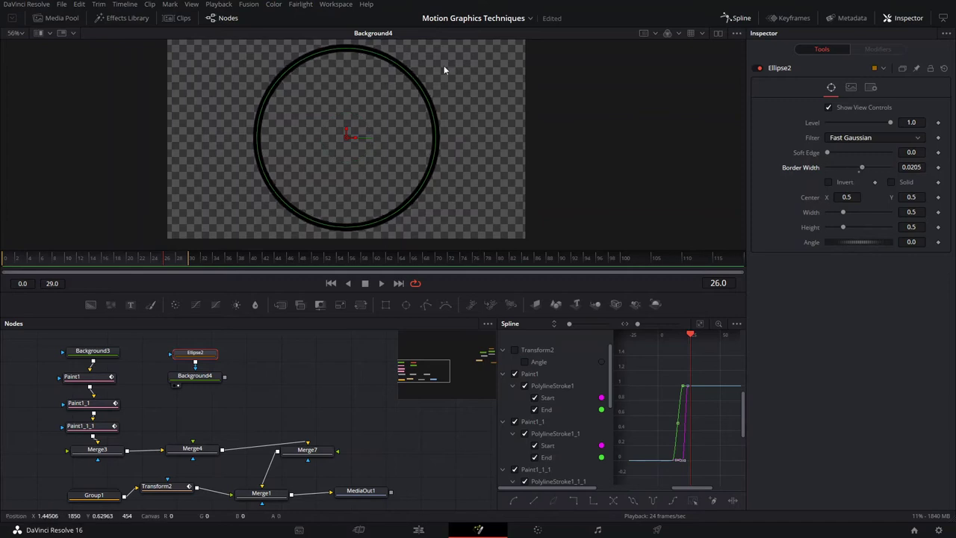
left_click_drag(405, 70, 354, 129)
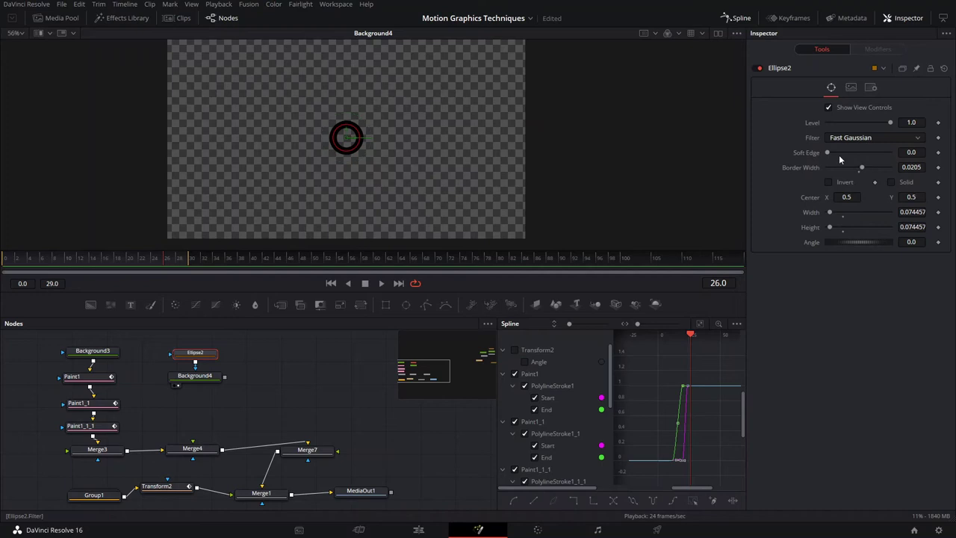
left_click_drag(862, 170, 860, 169)
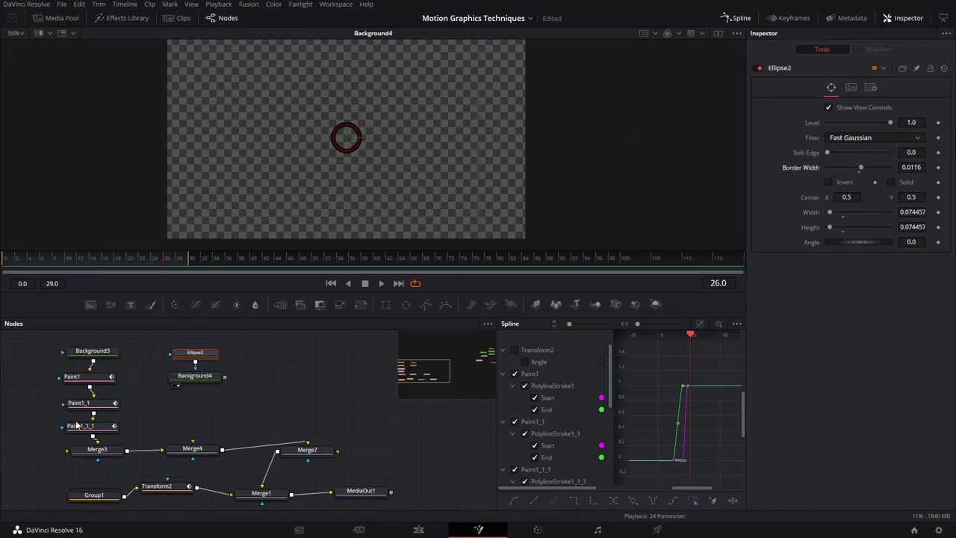
Color Background4 cyan with hue 0.52, saturation 0.928 and value 0.913
left_click(194, 378)
left_click_drag(915, 196, 914, 209)
left_click_drag(897, 191, 902, 183)
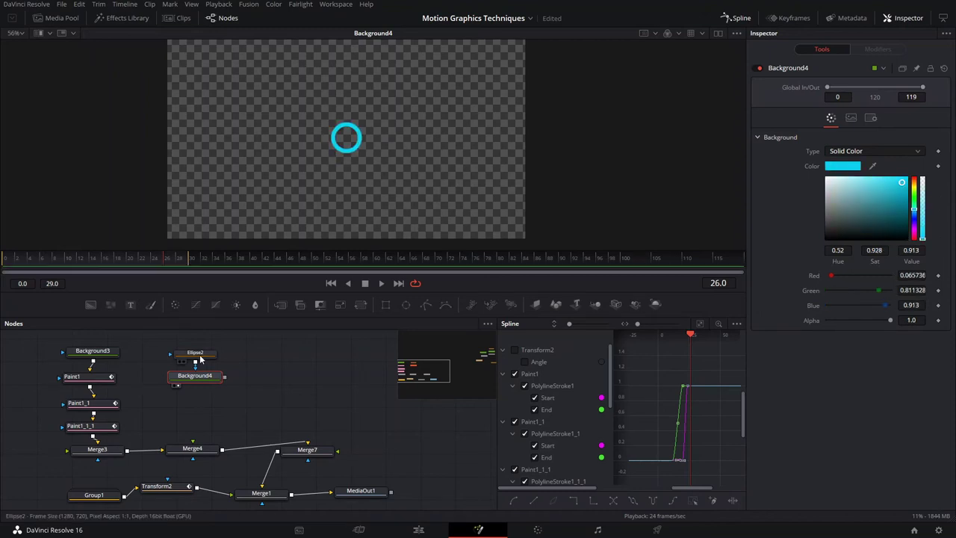
Keyframe Ellipse2's Border Width at frame 24
left_click(201, 354)
left_click(112, 269)
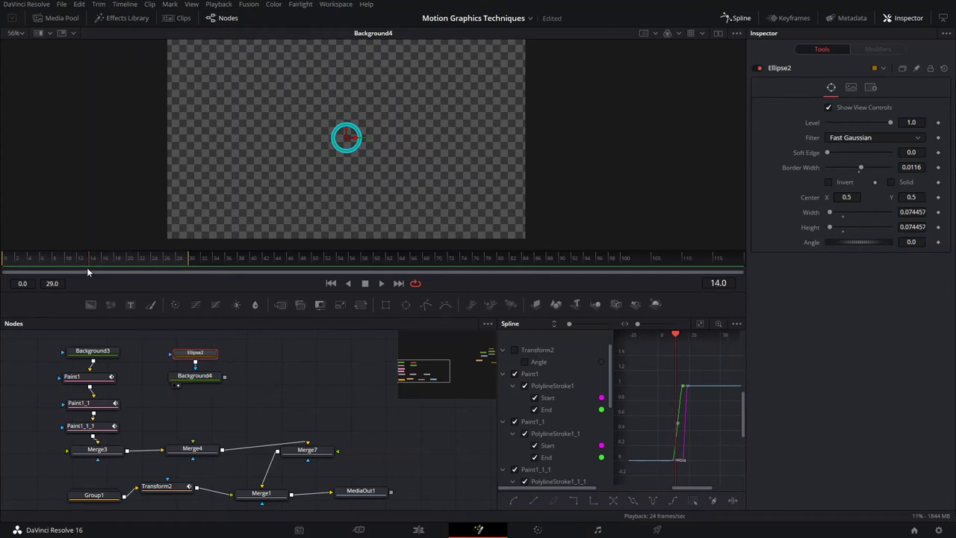
left_click_drag(73, 265, 127, 265)
left_click(939, 167)
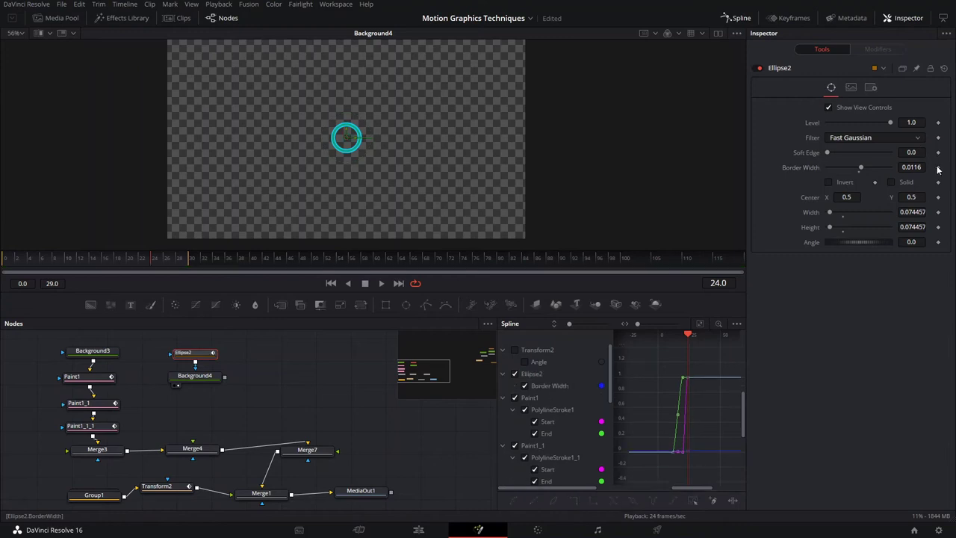
Extend the playback range to frame 34 and set Ellipse2's Border Width to 0.0 at frame 32
left_click(189, 262)
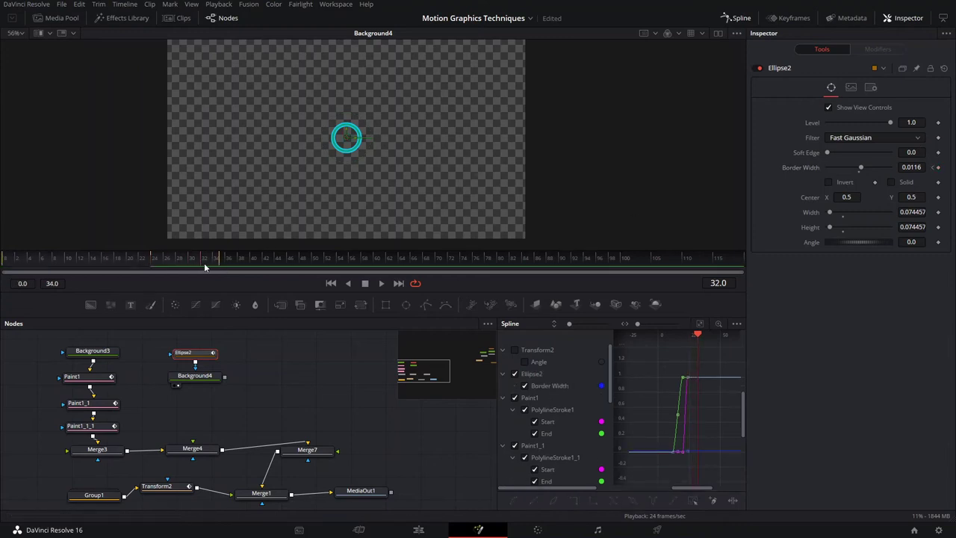
left_click_drag(860, 169, 858, 169)
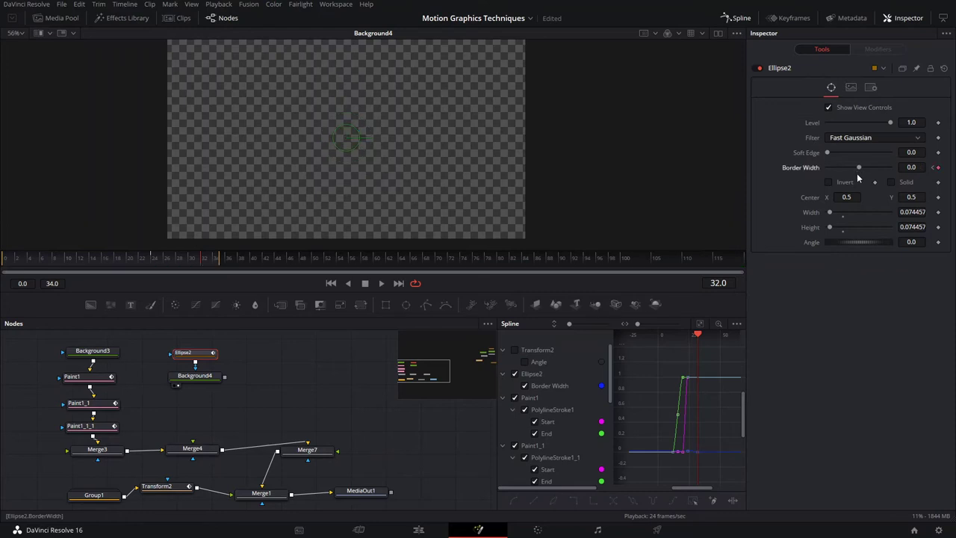
mouse_move(191, 268)
left_mouse_down()
mouse_move(188, 258)
mouse_move(202, 265)
left_mouse_up()
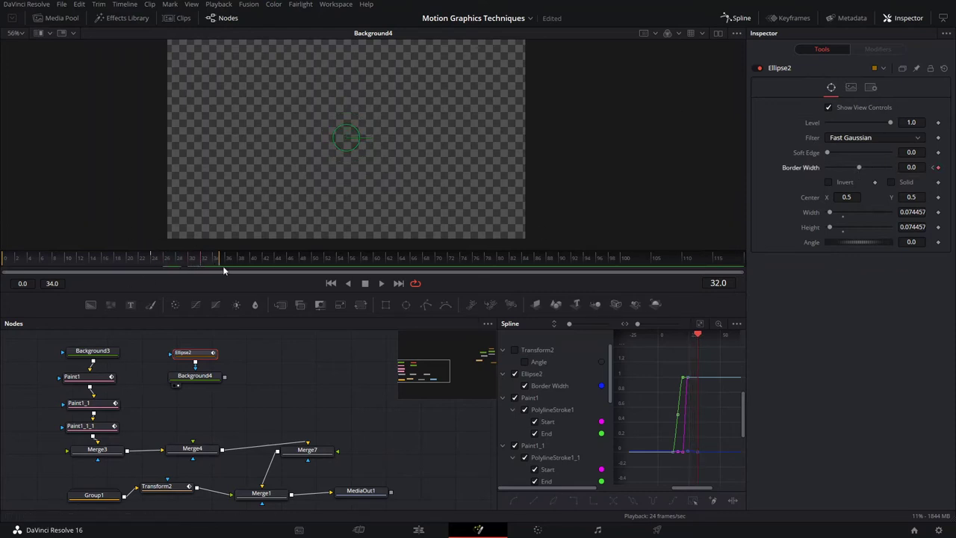
Keyframe Ellipse2's Width and Height at frame 32, set both to 0.0 at frame 15, and play back the ring animation
left_click(938, 212)
left_click(938, 227)
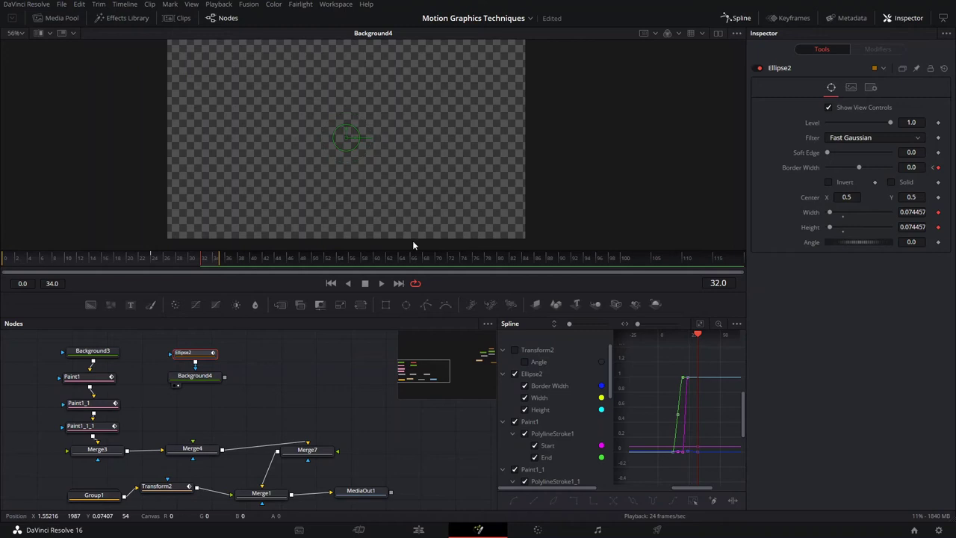
left_click_drag(187, 263, 115, 280)
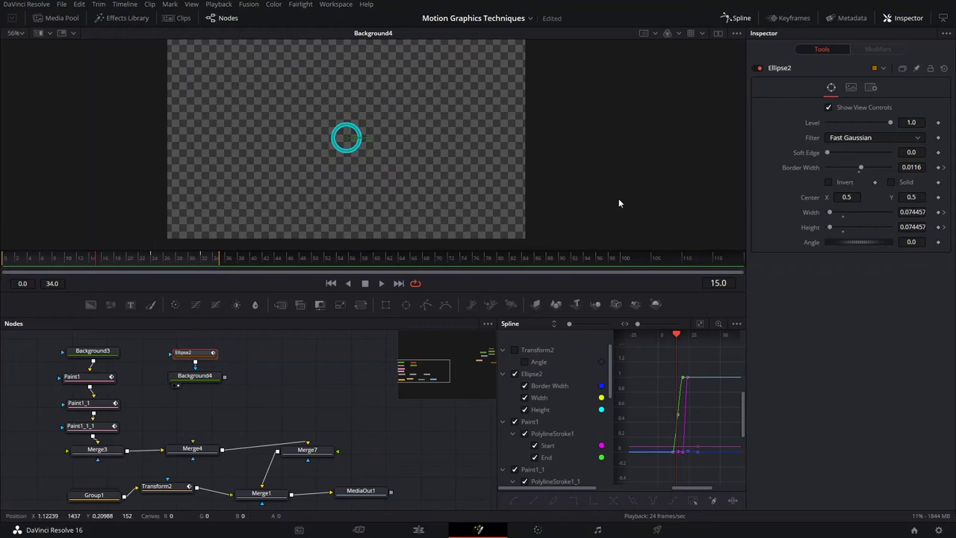
left_click(911, 213)
type("0")
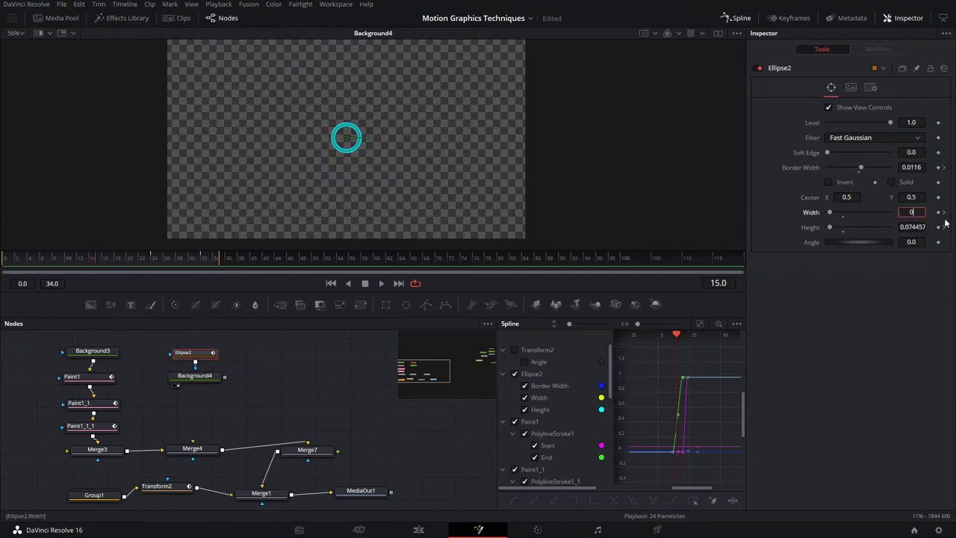
key("Tab")
type("0")
key("Tab")
key("Return")
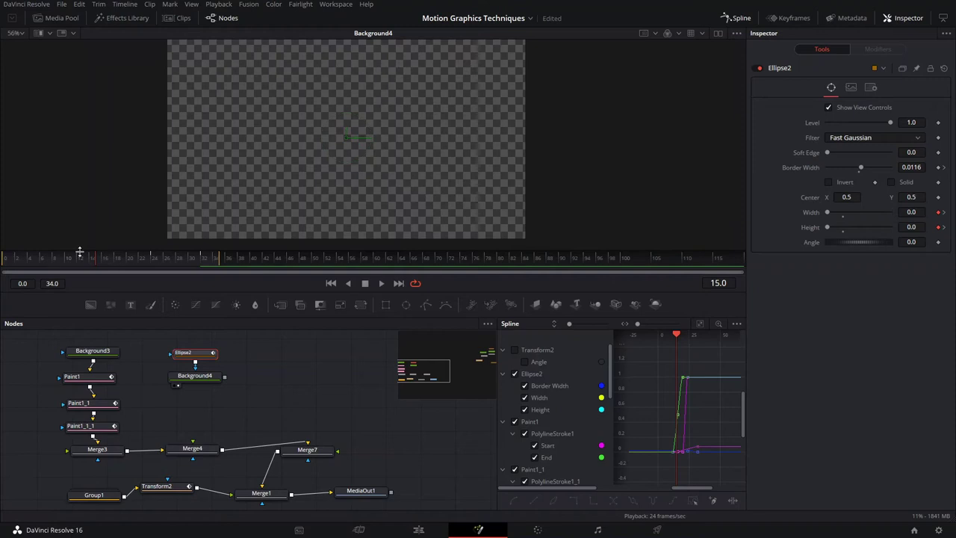
key("space")
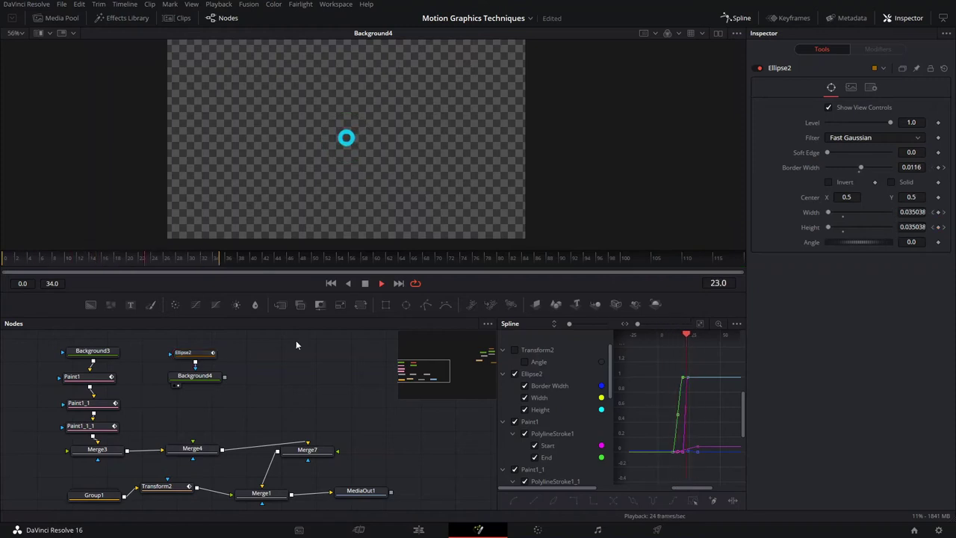
key("space")
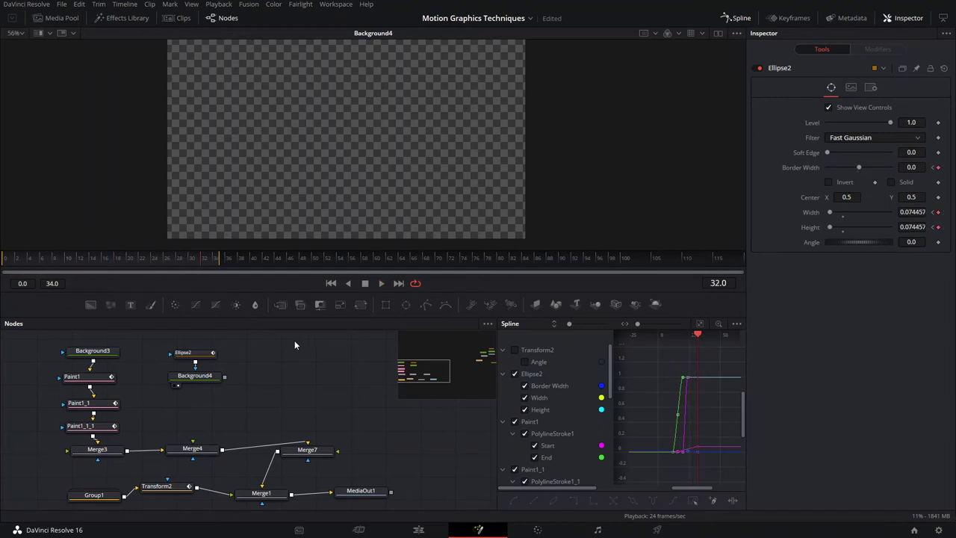
Duplicate the Ellipse2 mask between Ellipse2 and Background4 and set the copy's Paint Mode to Add
left_click(190, 354)
mouse_move(242, 348)
left_mouse_down()
mouse_move(269, 382)
mouse_move(234, 363)
left_mouse_up()
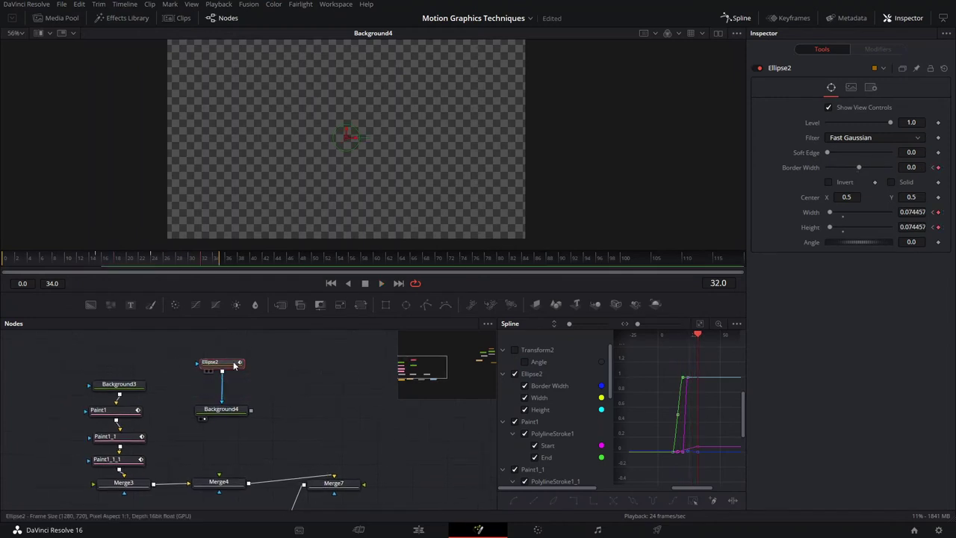
key("ctrl+c")
key("ctrl+v")
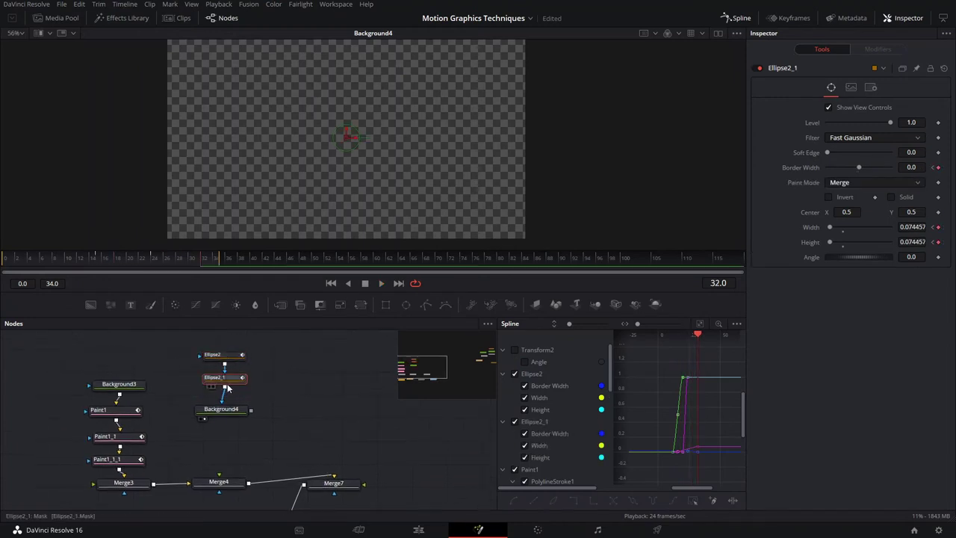
left_click(853, 184)
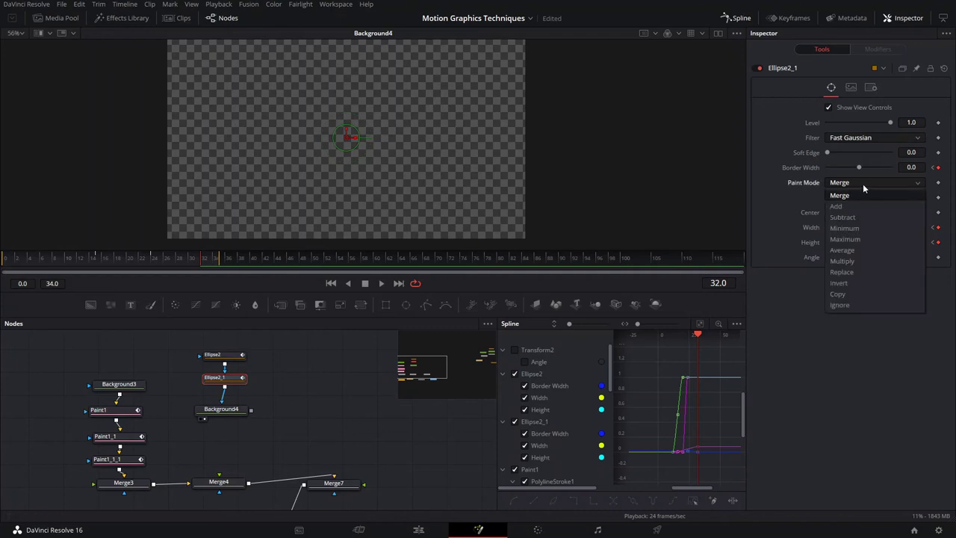
left_click(842, 187)
left_click(847, 182)
left_click(849, 205)
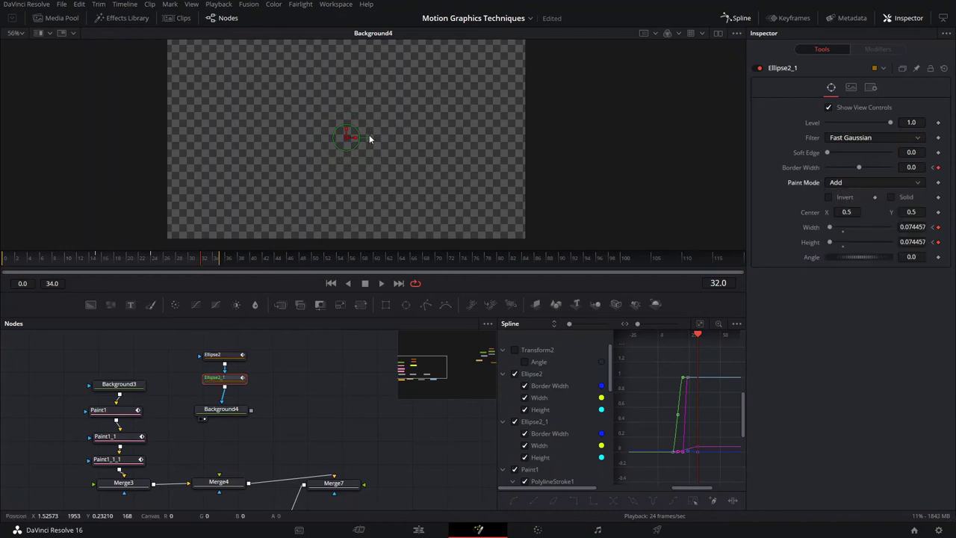
At frame 21, move the copied ring to the image's upper left and paste three more, placed lower left, upper right and top centre
left_click(134, 262)
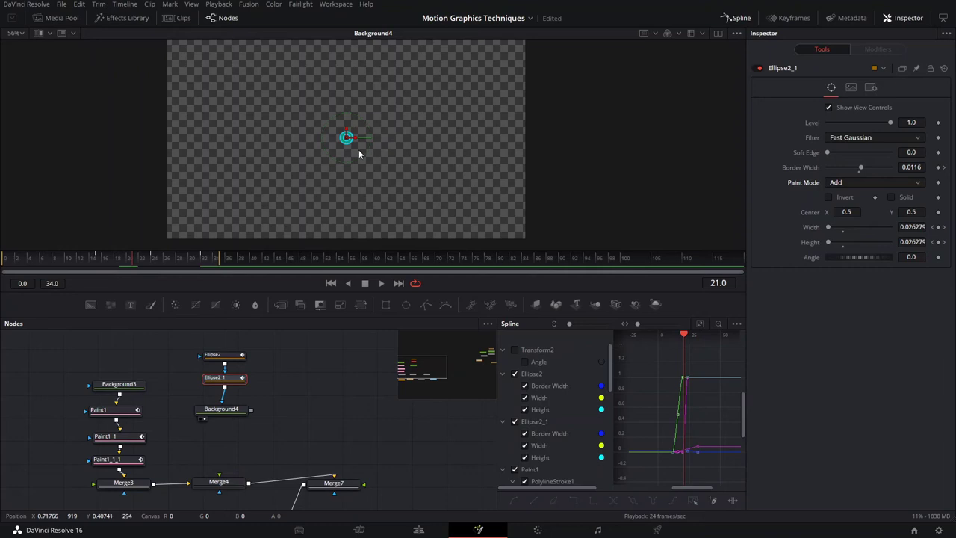
left_click_drag(348, 139, 237, 70)
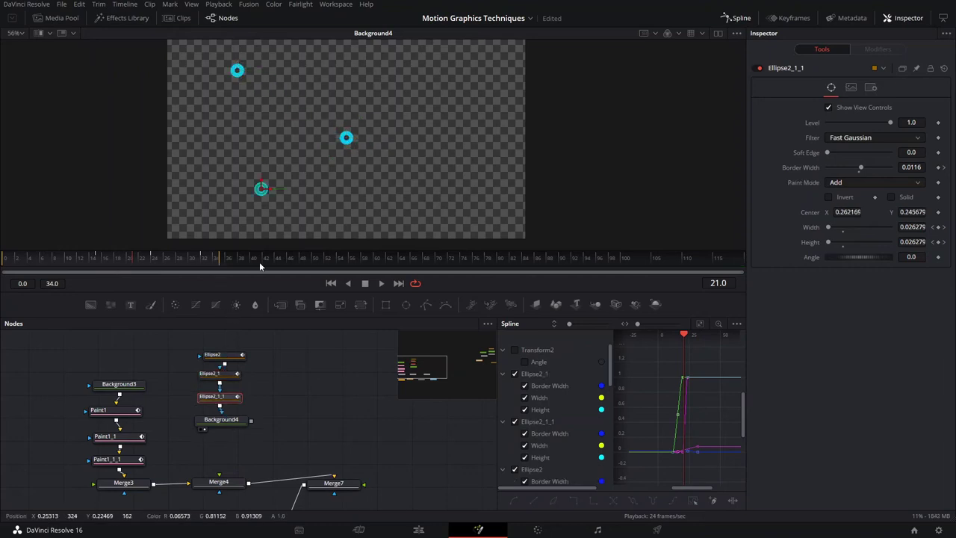
key("ctrl+v")
left_click_drag(260, 189, 357, 64)
key("ctrl+c")
key("ctrl+v")
Connect Background4's output to Merge4 and arrange Background4 above the merge in the node graph
scroll(288, 345, "down", 5)
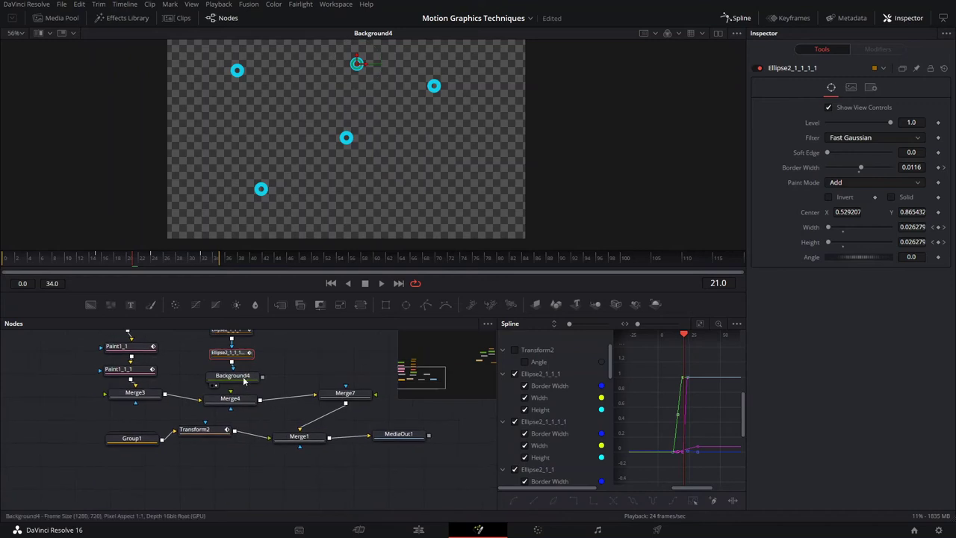
left_click(256, 377)
left_click_drag(262, 373, 250, 400)
left_click_drag(304, 369, 278, 427)
left_click_drag(233, 369, 272, 423)
left_click_drag(274, 372, 234, 485)
left_click_drag(245, 466, 246, 425)
left_click(252, 487)
scroll(295, 461, "down", 6)
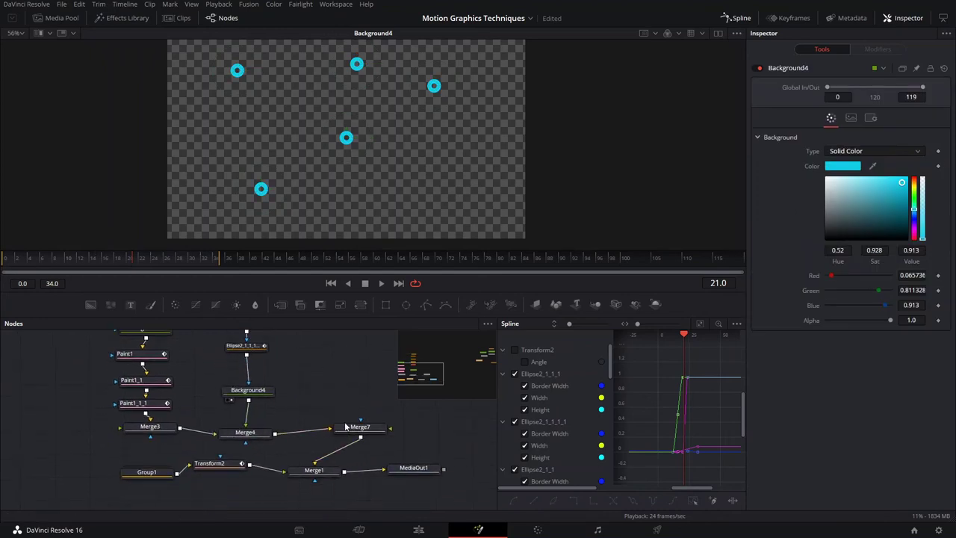
Show MediaOut1 in the viewer and play back the combined text, strokes and rings
left_click(414, 469)
key("1")
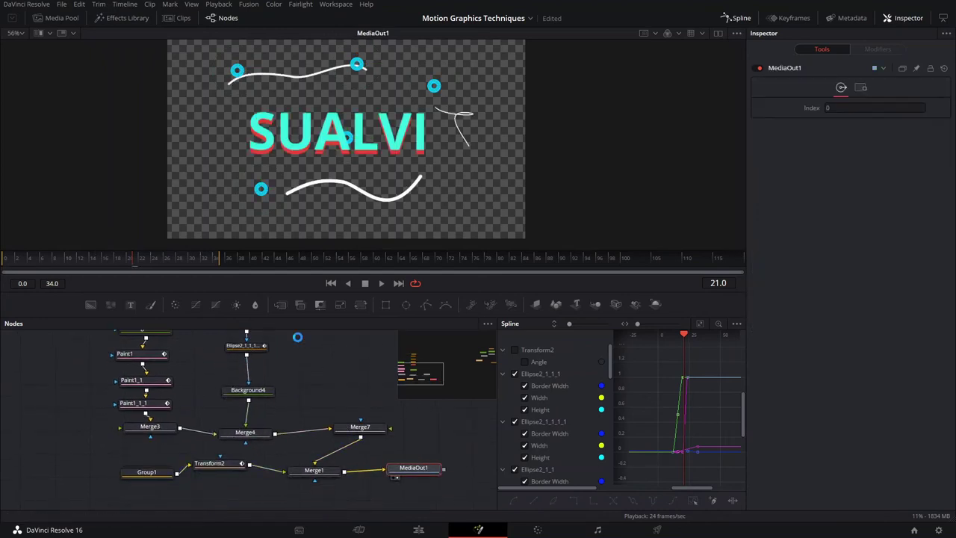
key("space")
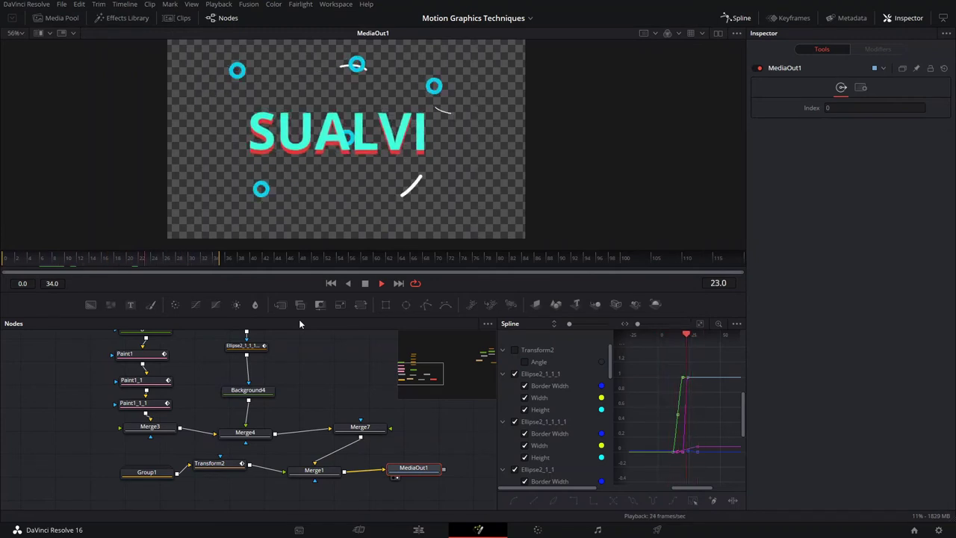
key("space")
left_click_drag(272, 402, 214, 430)
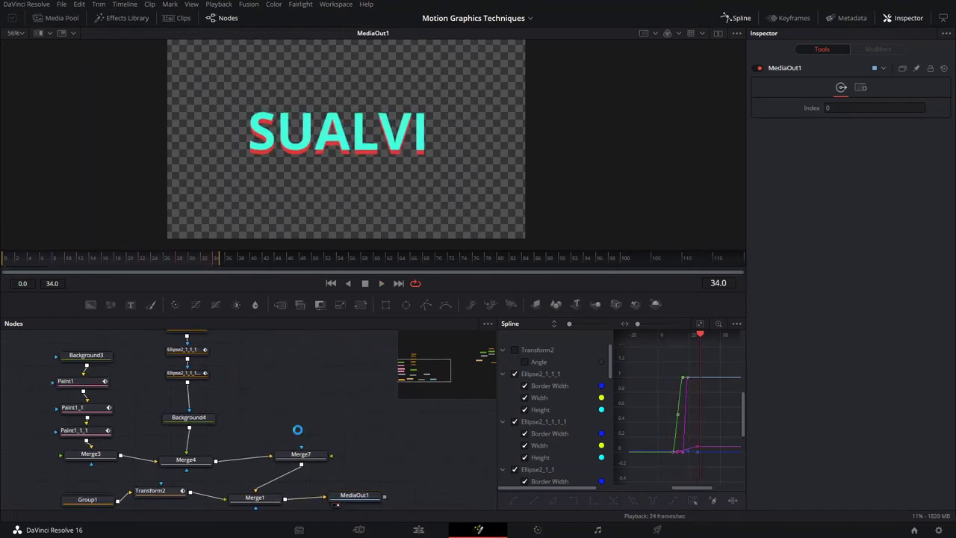
left_click_drag(283, 467, 273, 475)
left_click(291, 420)
mouse_move(293, 414)
left_mouse_down()
mouse_move(273, 421)
mouse_move(291, 407)
left_mouse_up()
left_click(253, 478)
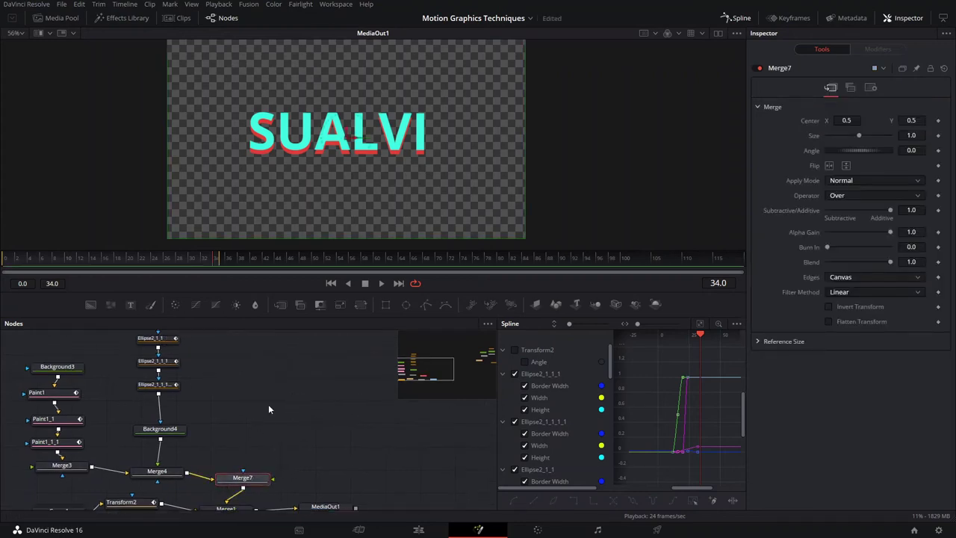
left_click(269, 408)
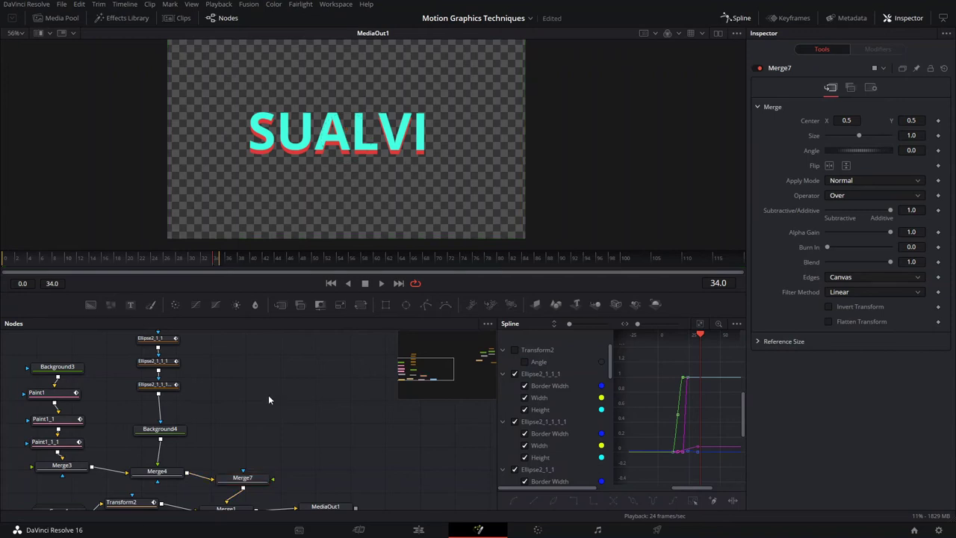
left_click_drag(311, 409, 379, 429)
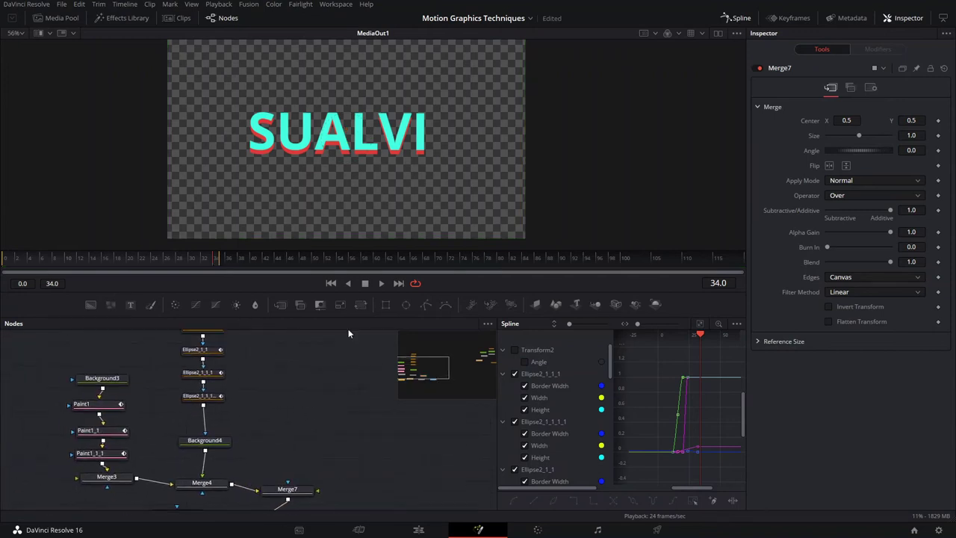
Add a new Background node shown in the viewer and attach a Paint node to its output, placed directly below it
left_click_drag(90, 305, 317, 381)
key("1")
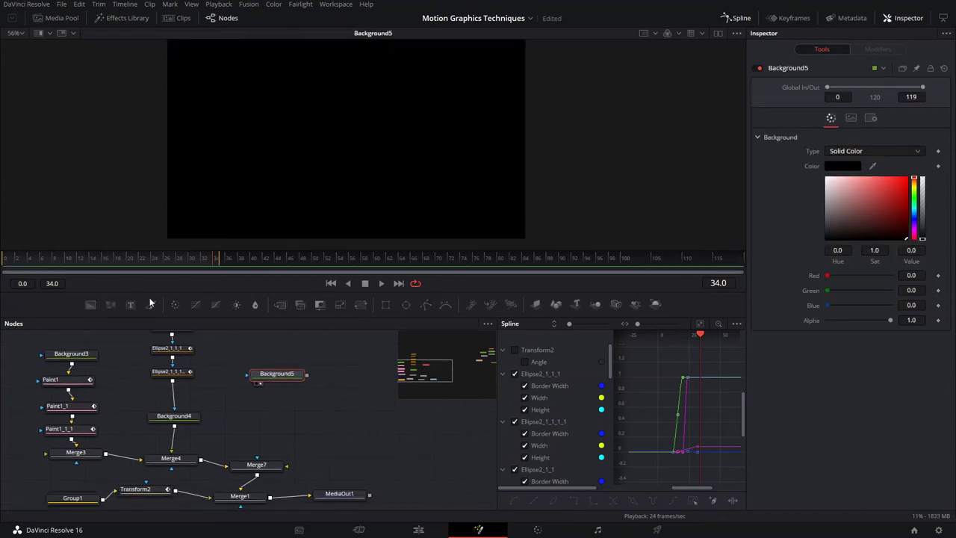
key("shift+space")
type("o")
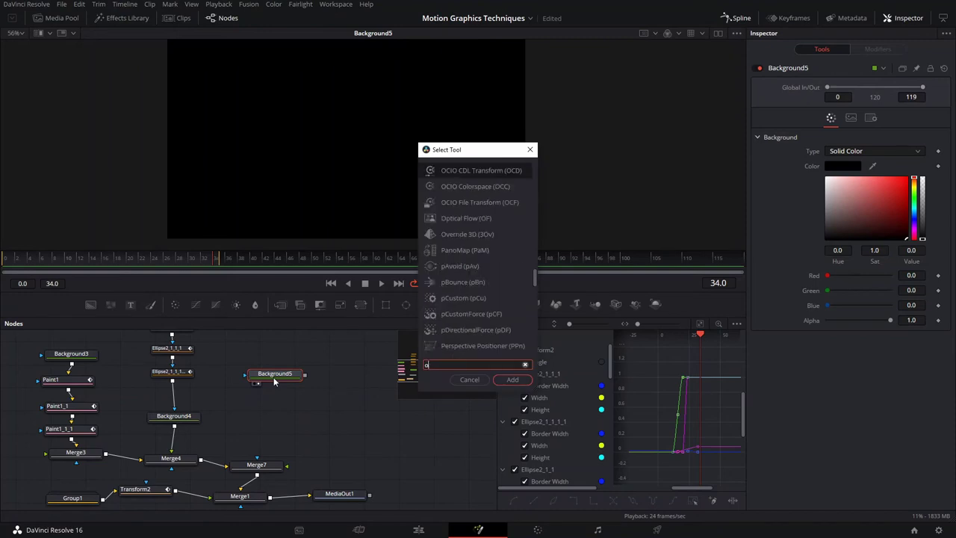
key("BackSpace")
type("paint")
key("Return")
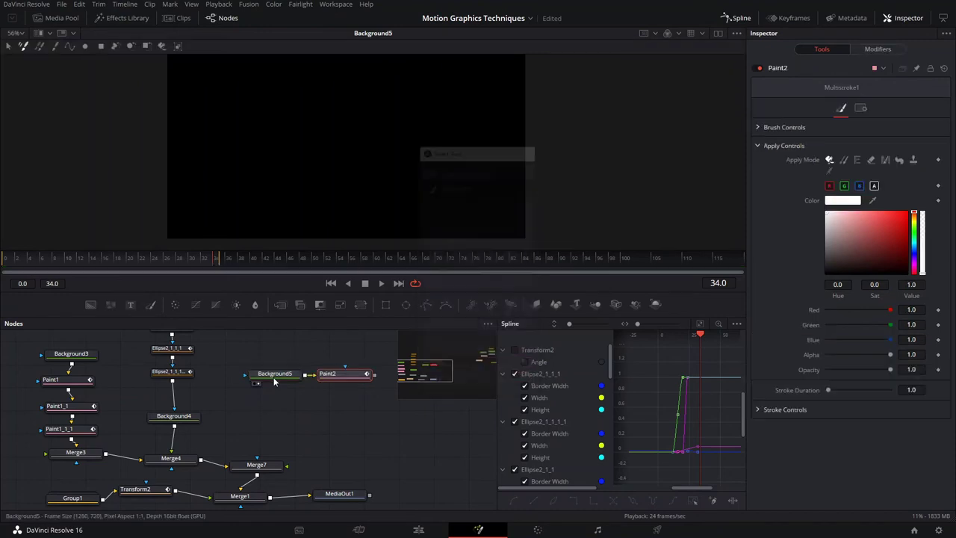
mouse_move(340, 376)
left_mouse_down()
mouse_move(269, 406)
mouse_move(270, 398)
mouse_move(255, 424)
left_mouse_up()
left_click_drag(269, 406, 268, 363)
left_click_drag(305, 398, 256, 464)
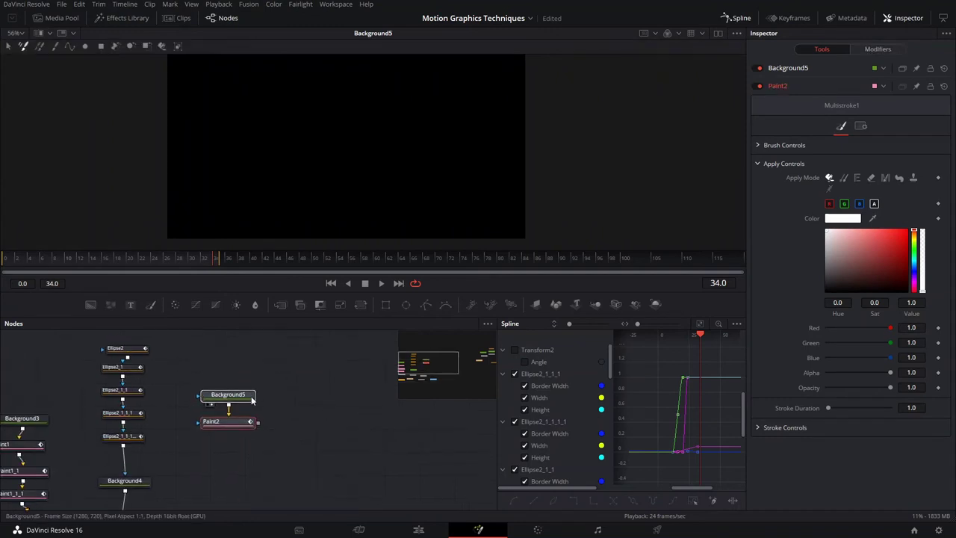
Make Background5 fully transparent by lowering its Alpha
left_click(252, 397)
left_click_drag(890, 319, 825, 319)
left_click(221, 426)
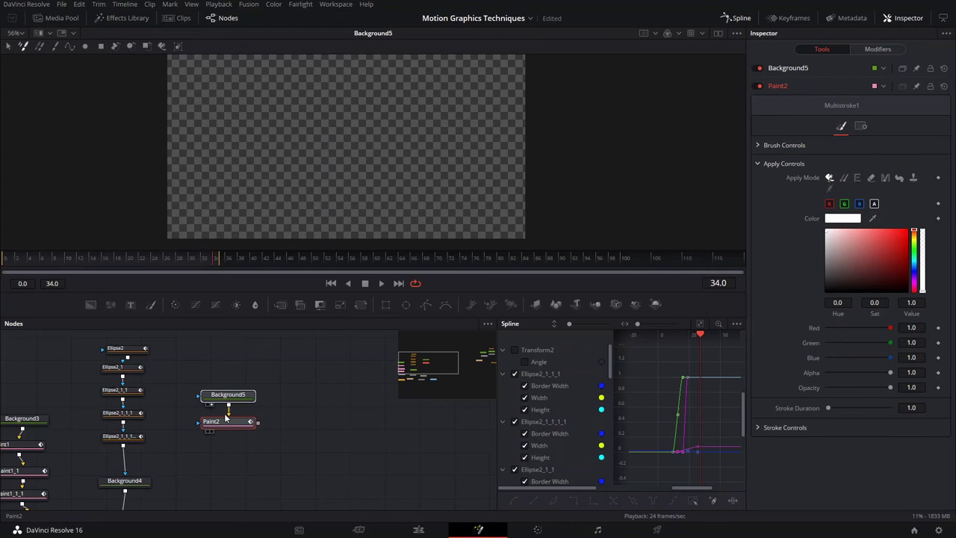
left_click_drag(399, 141, 408, 158)
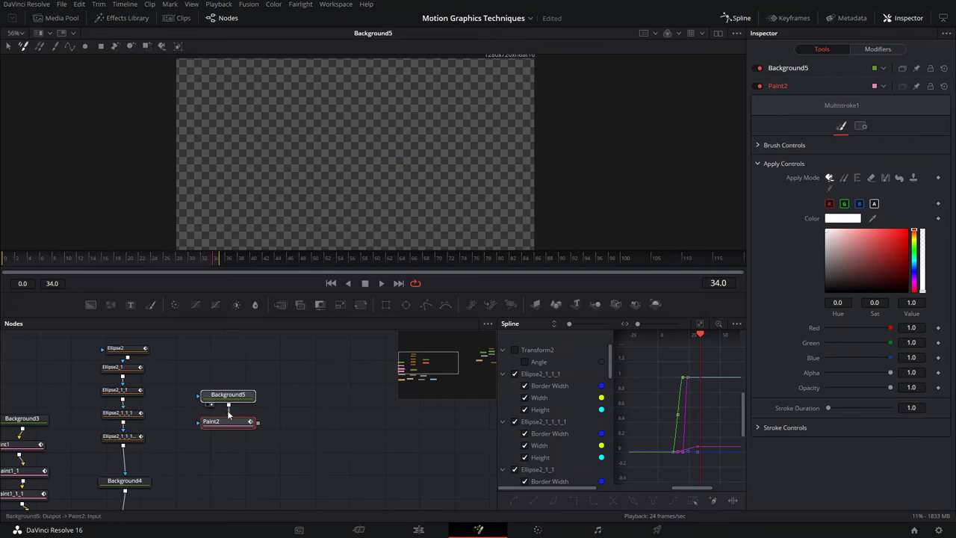
left_click(277, 422)
Draw a short vertical polyline stroke upward from the image centre in Paint2 and show Paint2 in the viewer
left_click(249, 424)
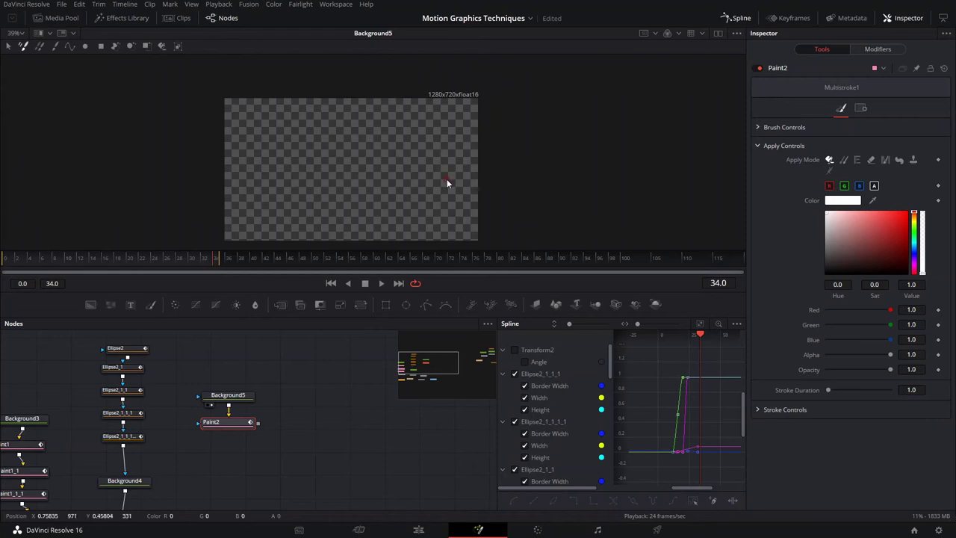
left_click(68, 47)
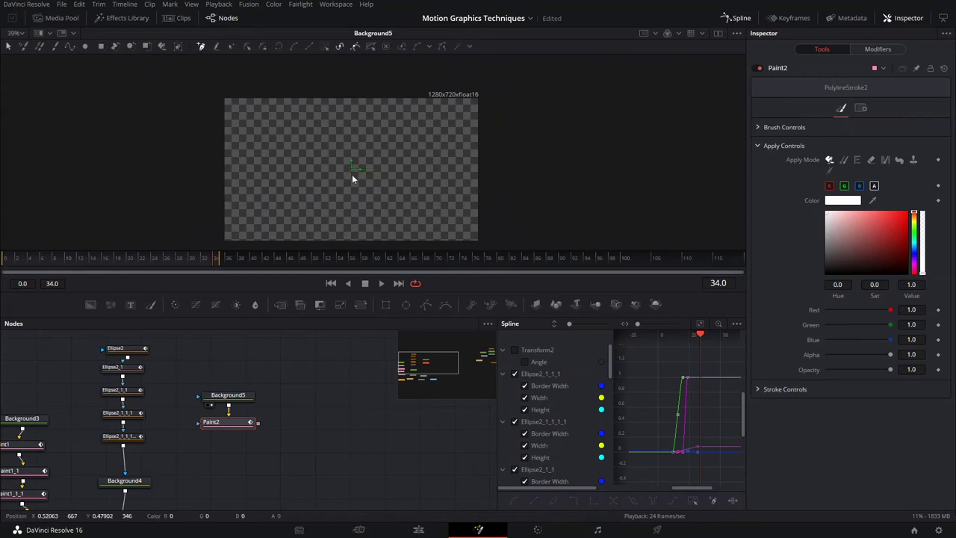
scroll(353, 166, "up", 4)
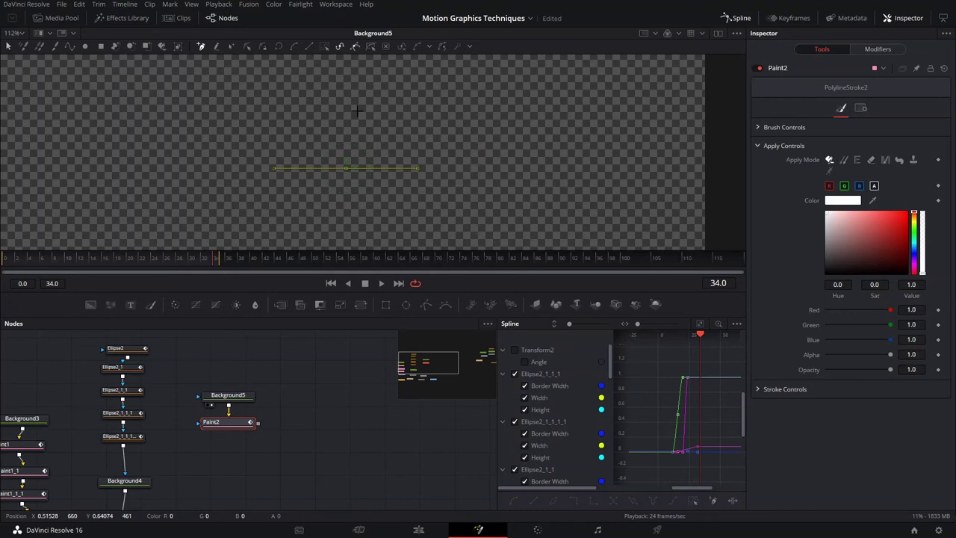
scroll(365, 146, "down", 4)
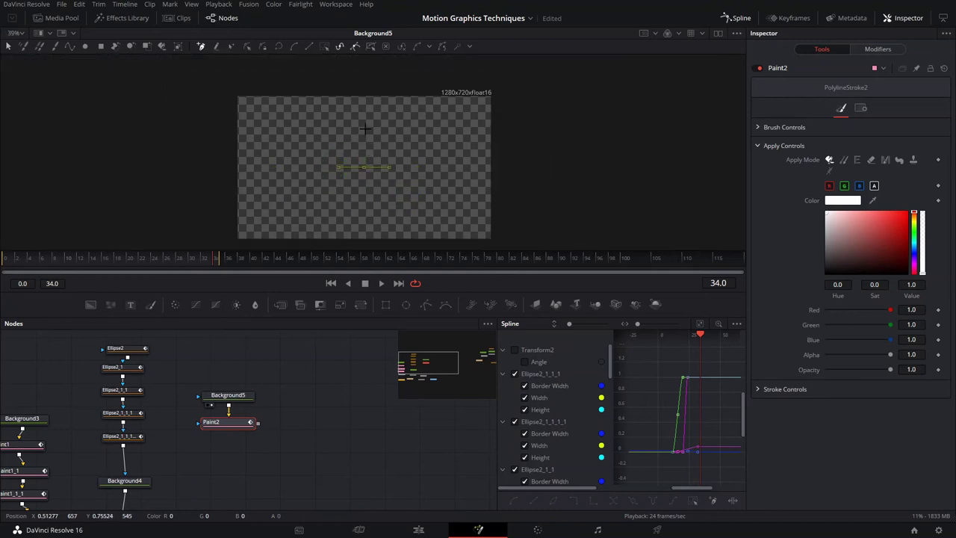
left_click(365, 124)
scroll(377, 149, "up", 3)
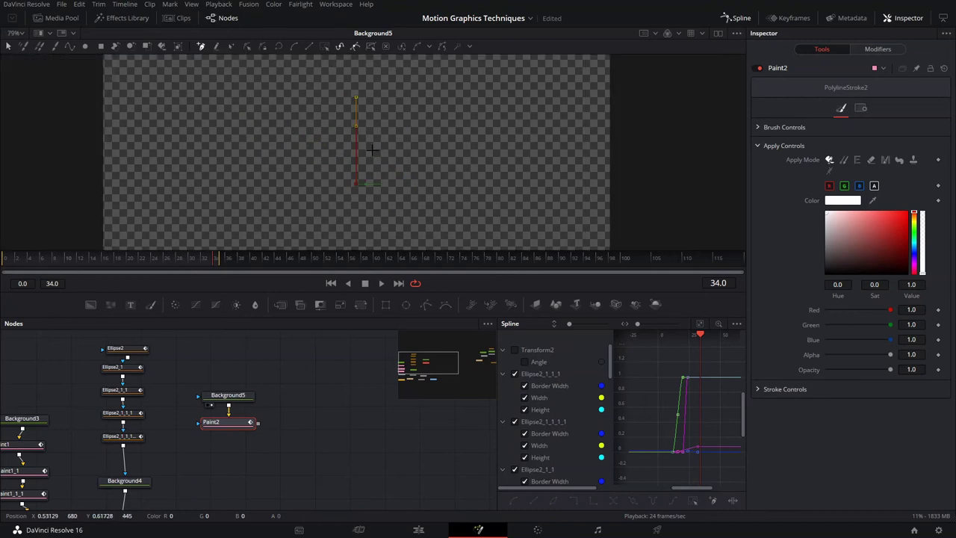
key("1")
scroll(362, 122, "up", 1)
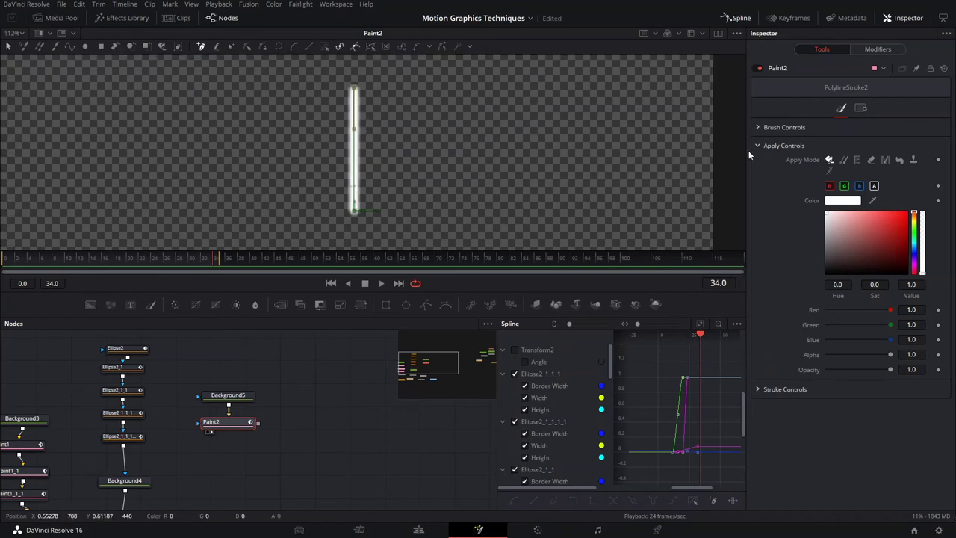
Set the vertical stroke's brush Softness to 0.332, undoing the stray stroke point
left_click(760, 129)
left_click(453, 101)
key("ctrl+z")
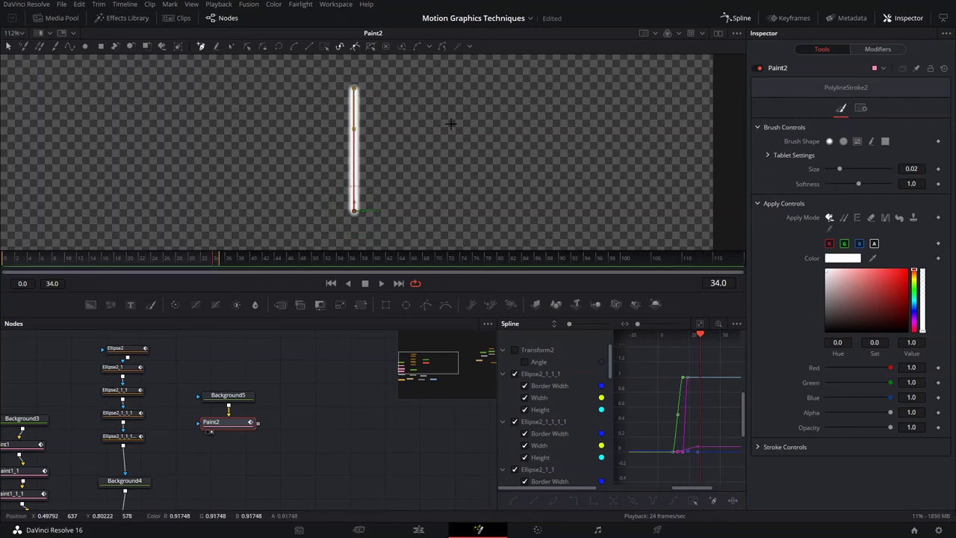
mouse_move(857, 183)
left_mouse_down()
mouse_move(811, 186)
mouse_move(836, 192)
left_mouse_up()
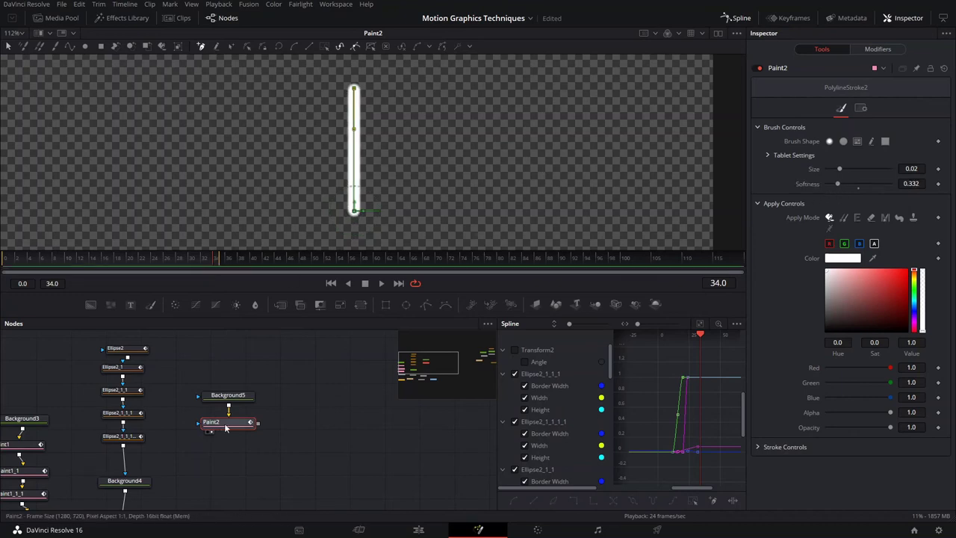
Add a Duplicate node after Paint2 and show it in the viewer
key("shift+space")
type("du")
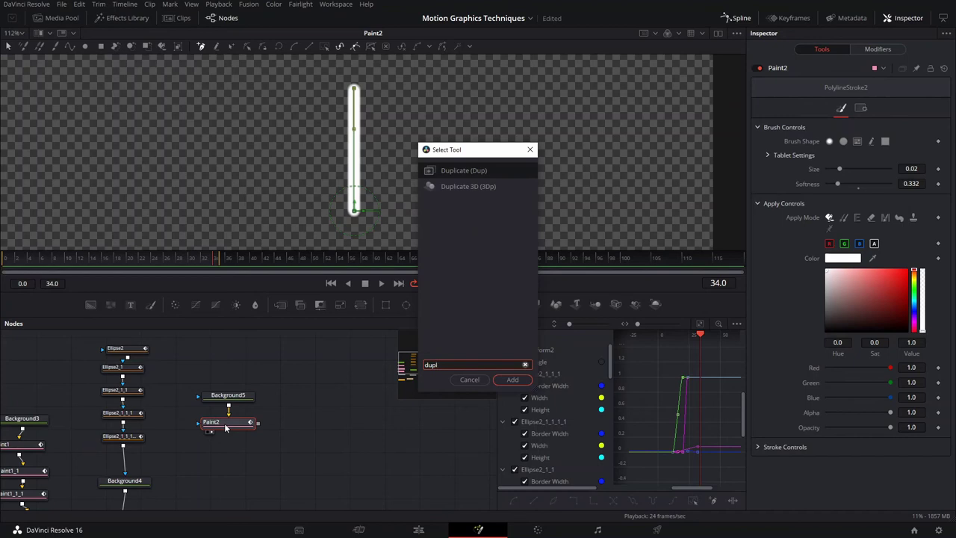
type("pl")
key("Return")
key("1")
scroll(386, 237, "down", 1)
left_click_drag(378, 218, 365, 147)
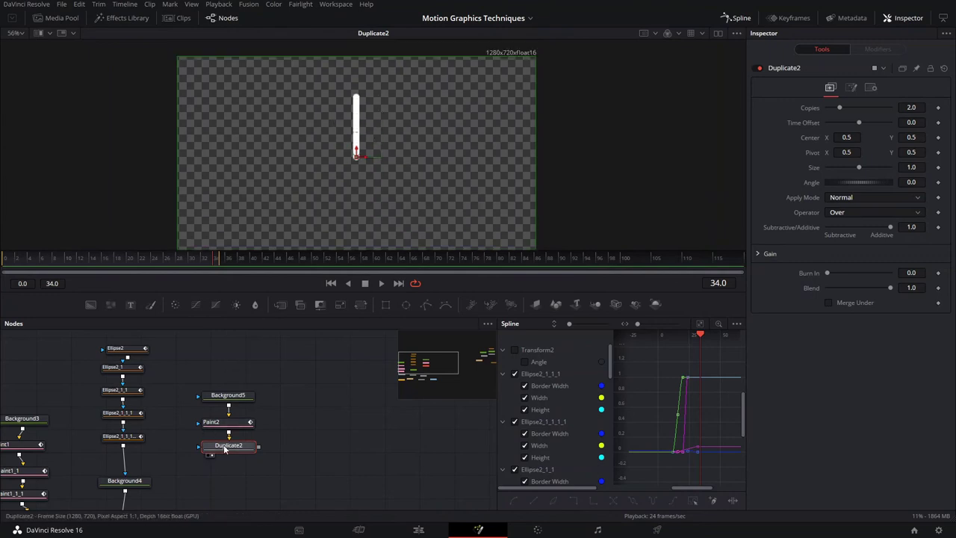
Set Duplicate2 to 10 copies with an Angle of 360/10 so the strokes spread evenly around the centre
left_click(911, 107)
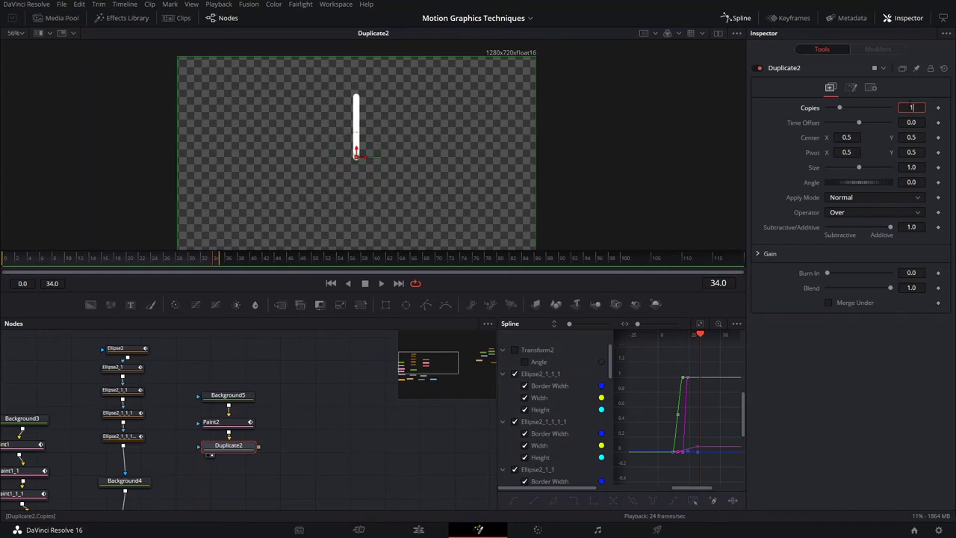
key("Tab")
left_click(814, 188)
left_click(912, 182)
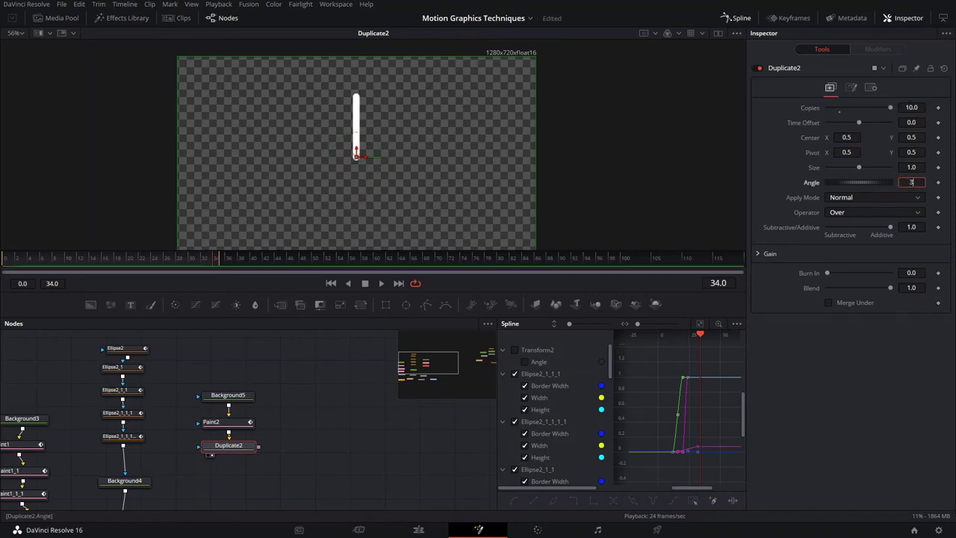
type("360/10")
key("Tab")
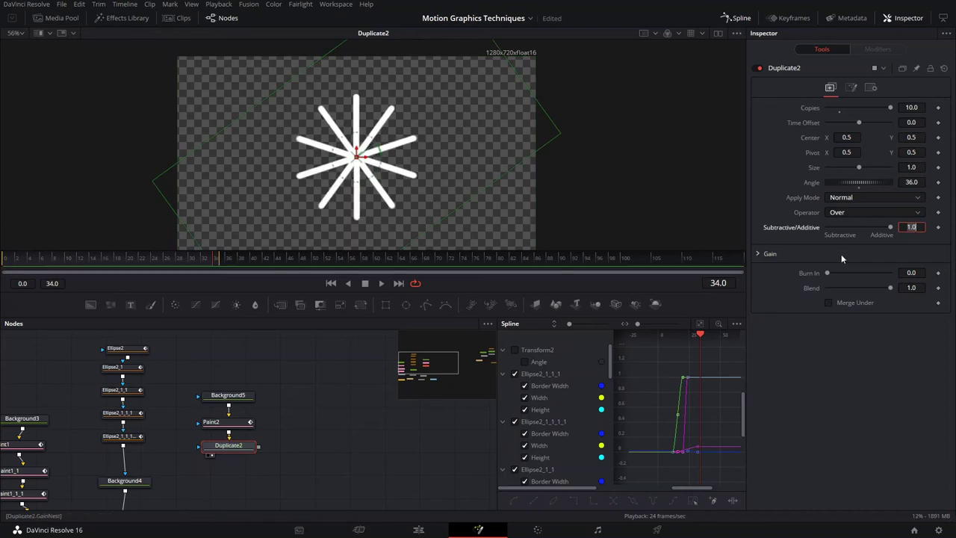
Shorten Paint2's vertical stroke by moving its lower end point upward, away from the image centre
left_click(227, 424)
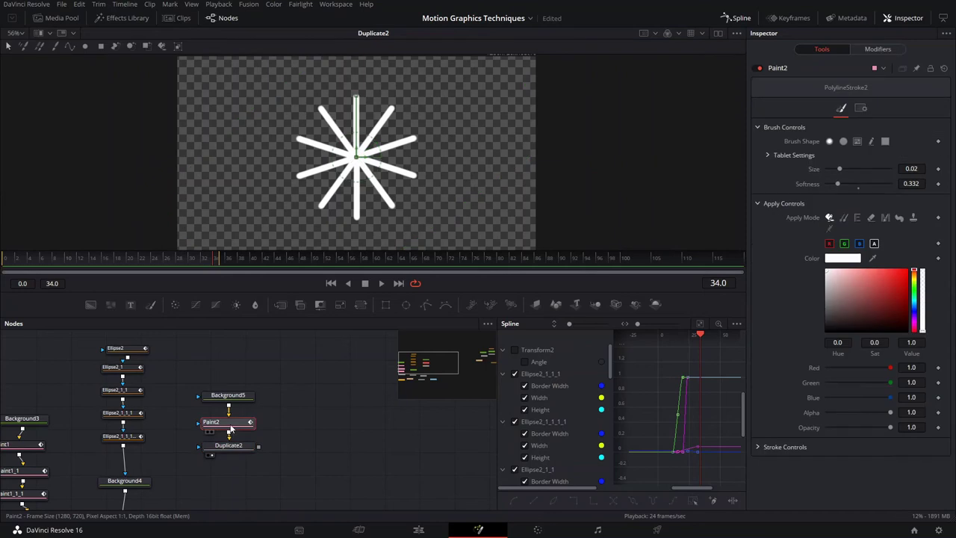
left_click_drag(357, 157, 359, 159)
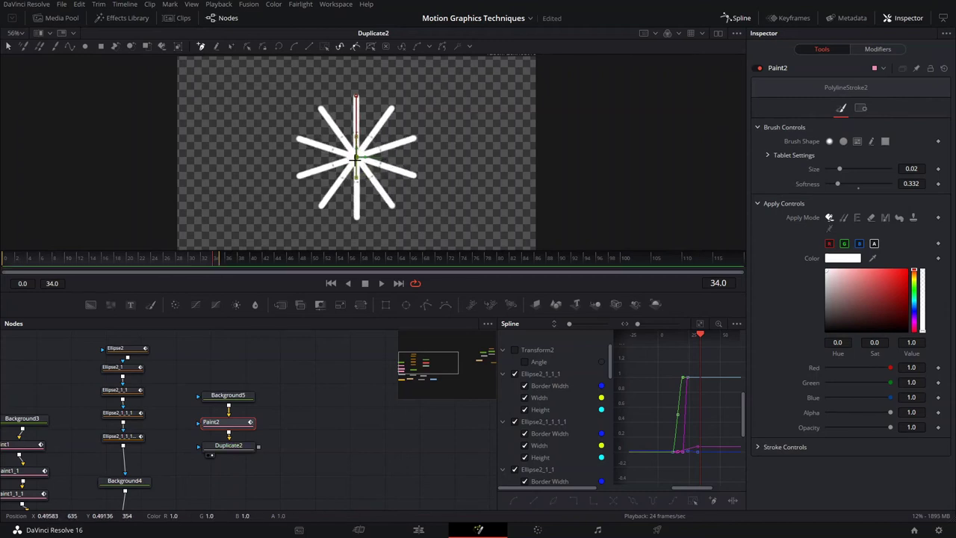
scroll(357, 159, "up", 3)
left_click_drag(355, 157, 366, 64)
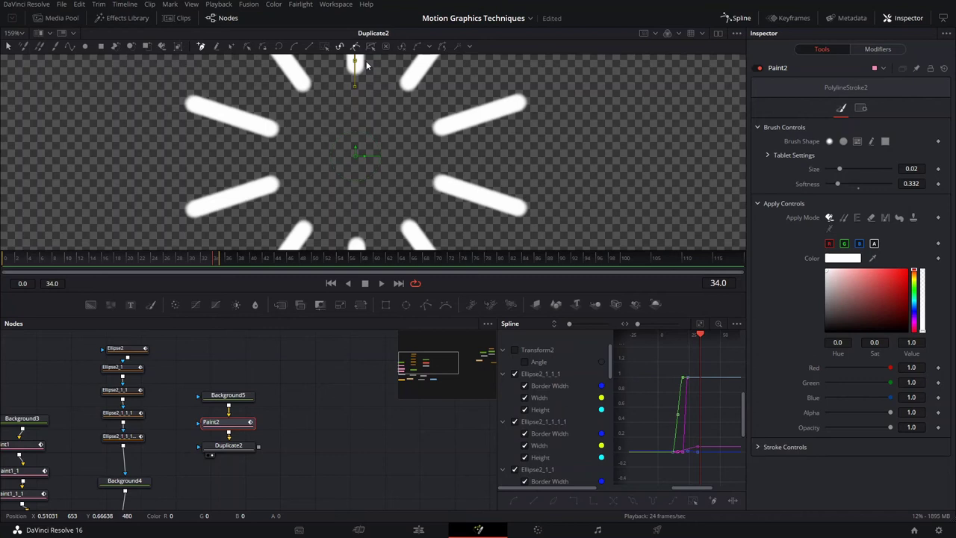
left_click_drag(392, 113, 399, 197)
left_click_drag(361, 149, 361, 142)
Reduce the stroke's brush Size to 0.01209 and move the stroke upward to a Center Y of 0.581481
left_click_drag(839, 168, 788, 180)
scroll(429, 175, "down", 5)
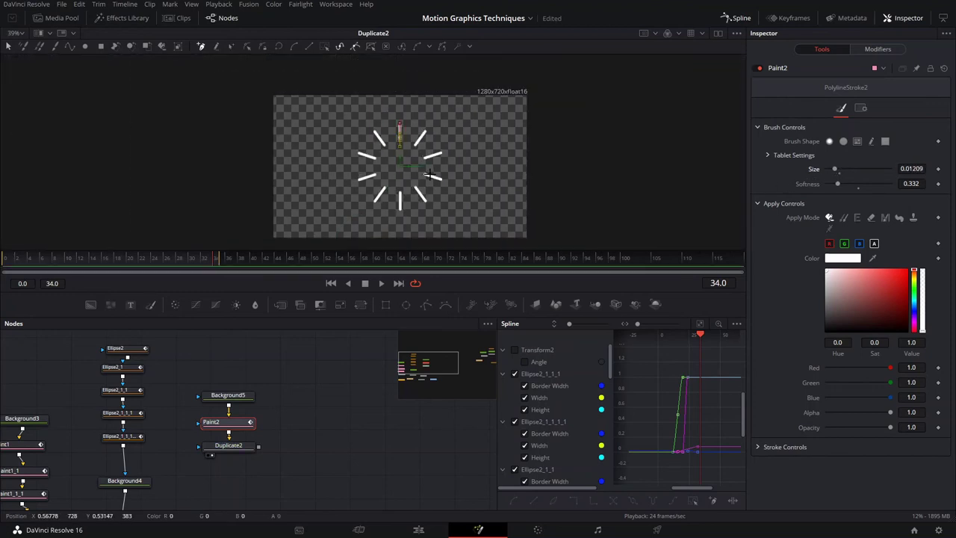
scroll(430, 176, "up", 2)
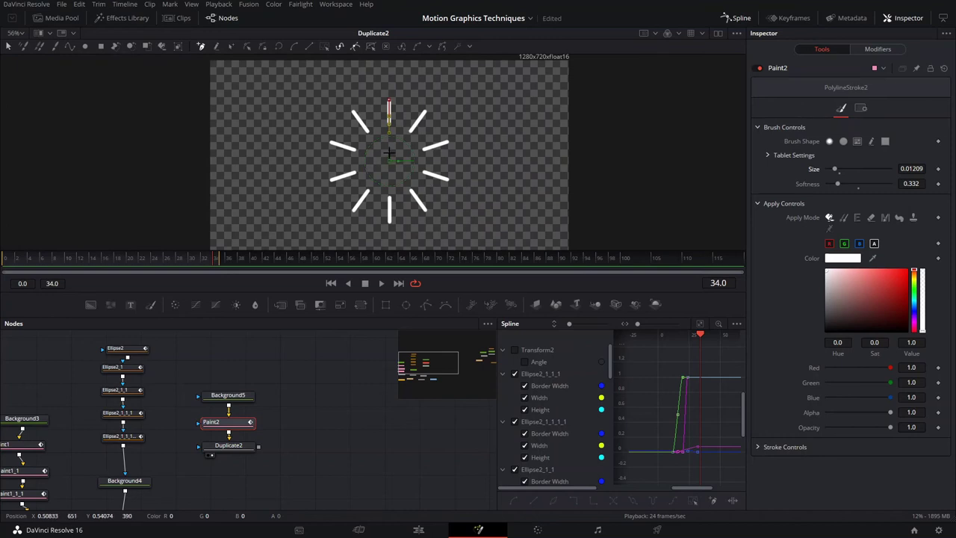
mouse_move(388, 154)
left_mouse_down()
mouse_move(390, 133)
mouse_move(391, 144)
left_mouse_up()
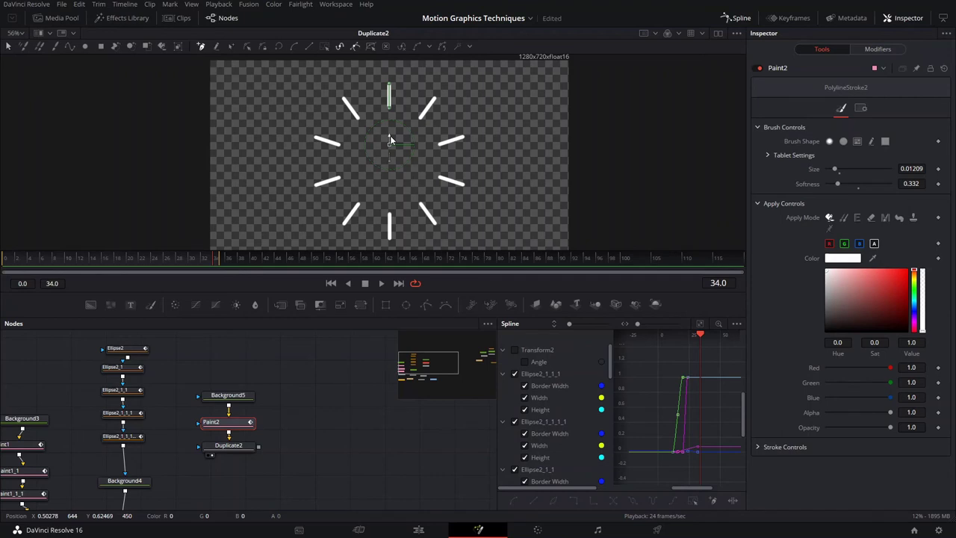
scroll(390, 136, "down", 1)
scroll(407, 165, "up", 1)
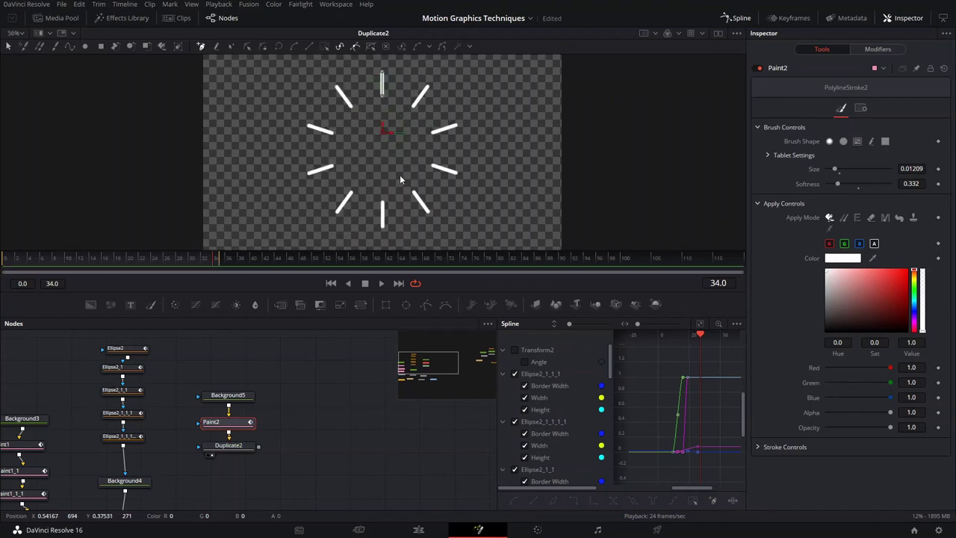
Hide the Spline editor and keyframe Paint2's Write On End from 0.0 at frame 16 to 1.0 at frame 24
left_click(220, 422)
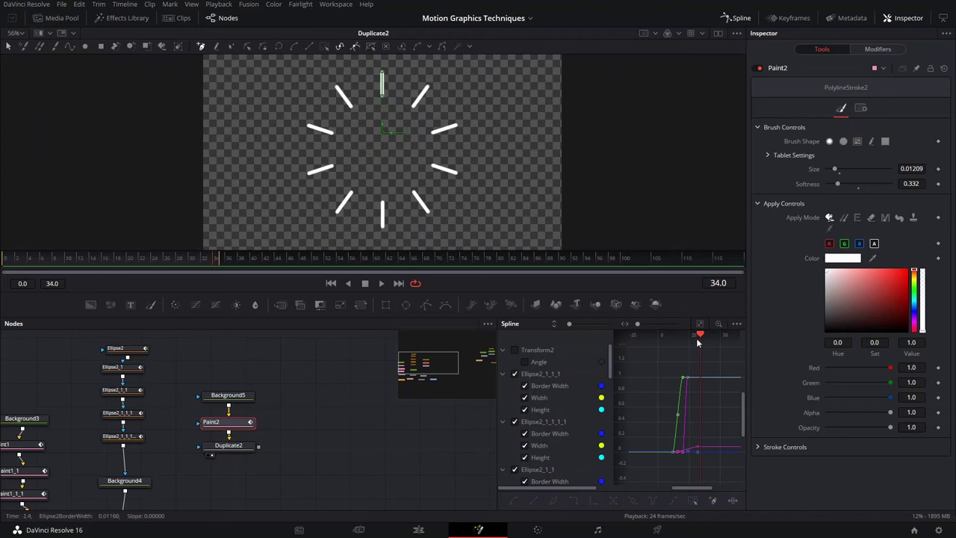
left_click(730, 18)
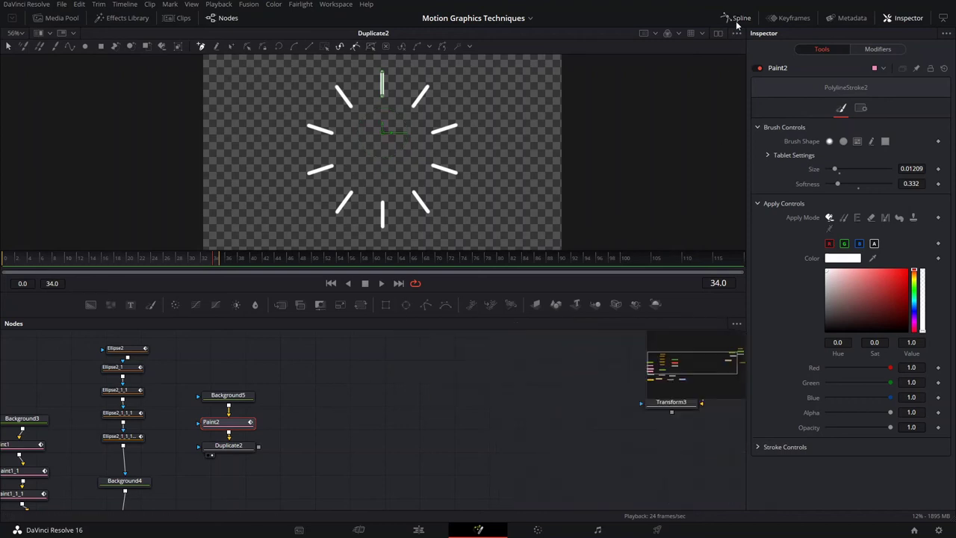
left_click(762, 443)
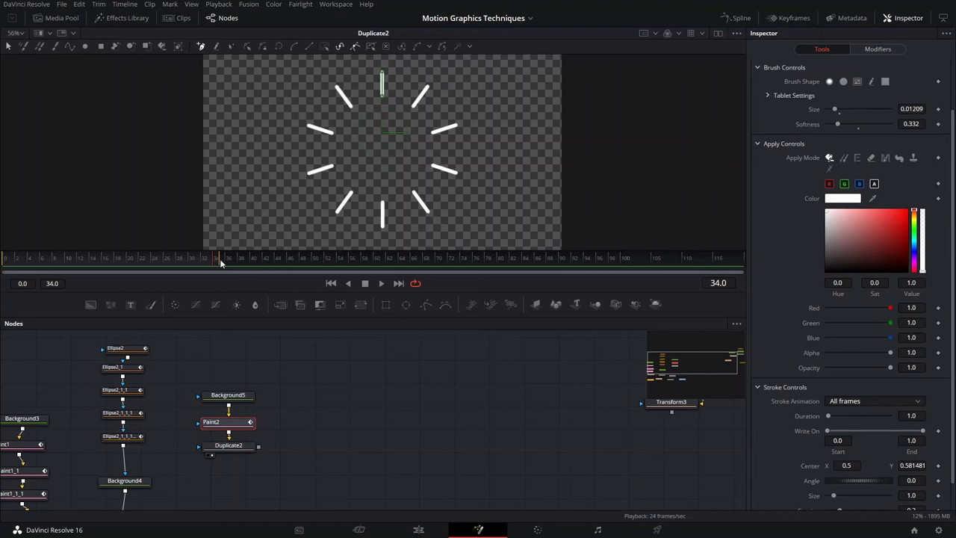
left_click_drag(198, 261, 122, 261)
left_click_drag(924, 431, 780, 429)
left_click(938, 431)
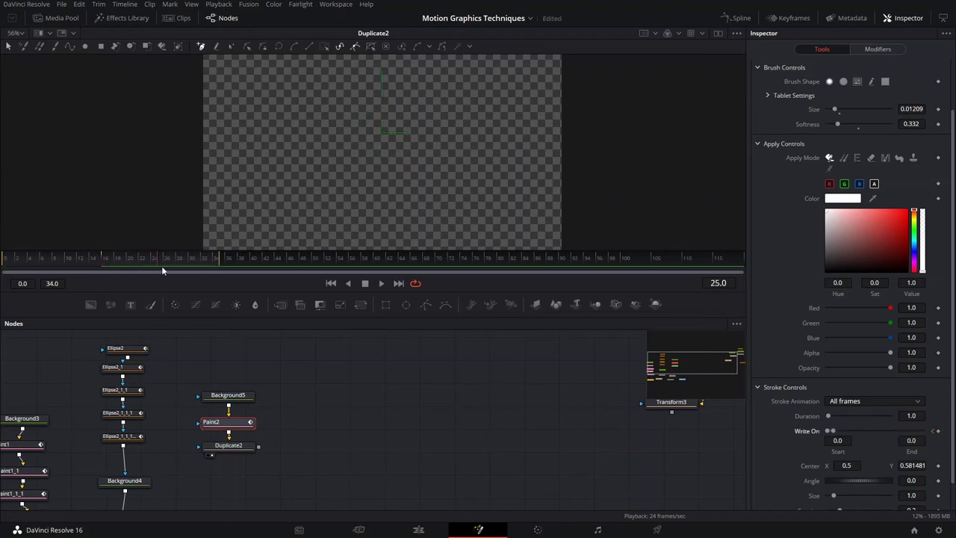
left_click_drag(839, 430, 924, 431)
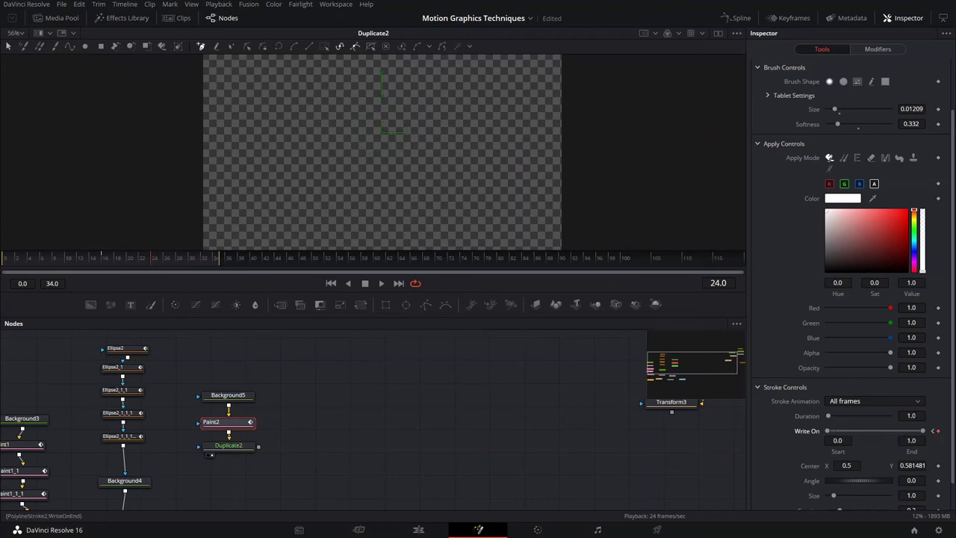
Set Paint2's Write On Start to 1.0 at frame 28 and play back the stroke animation
left_click(177, 258)
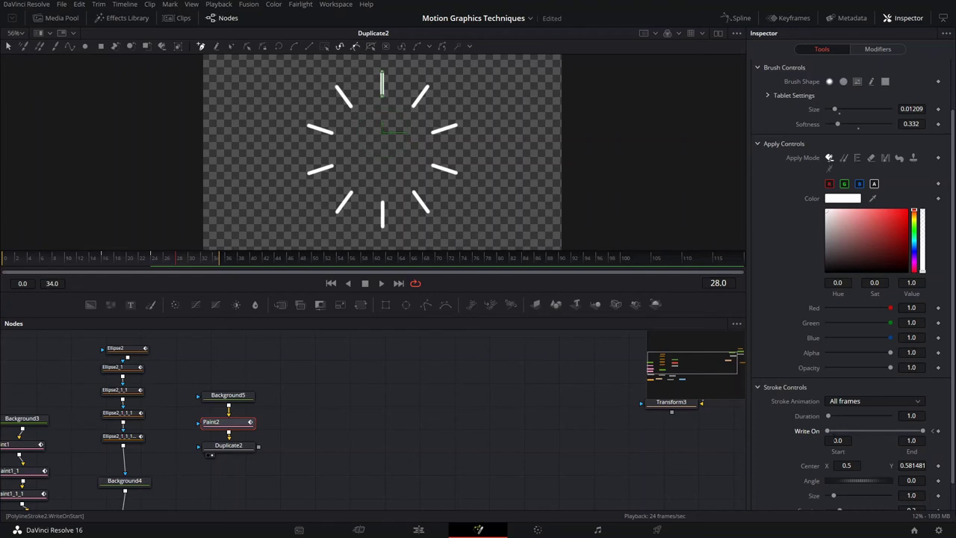
left_click_drag(831, 437, 923, 430)
left_click(103, 258)
key("space")
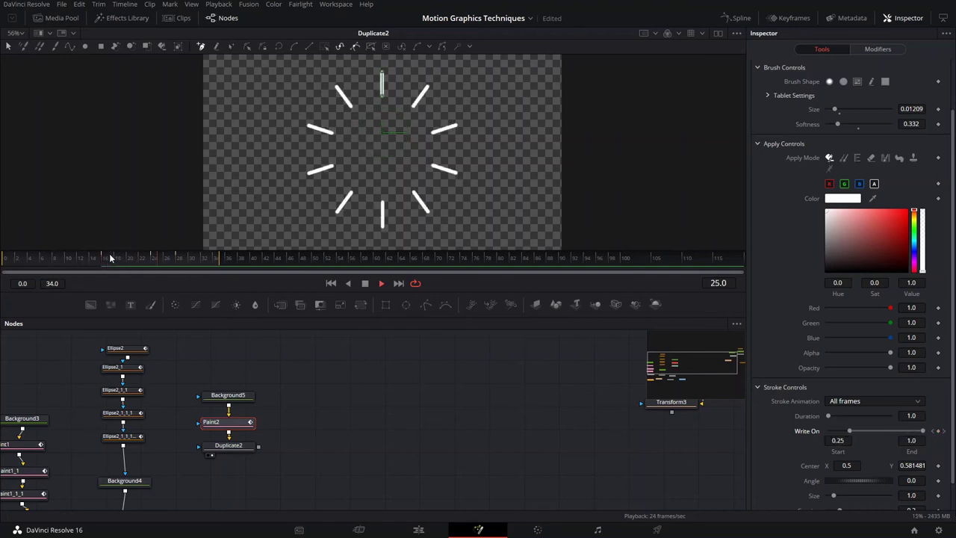
left_click(191, 256)
mouse_move(191, 256)
left_mouse_down()
mouse_move(121, 259)
mouse_move(175, 264)
left_mouse_up()
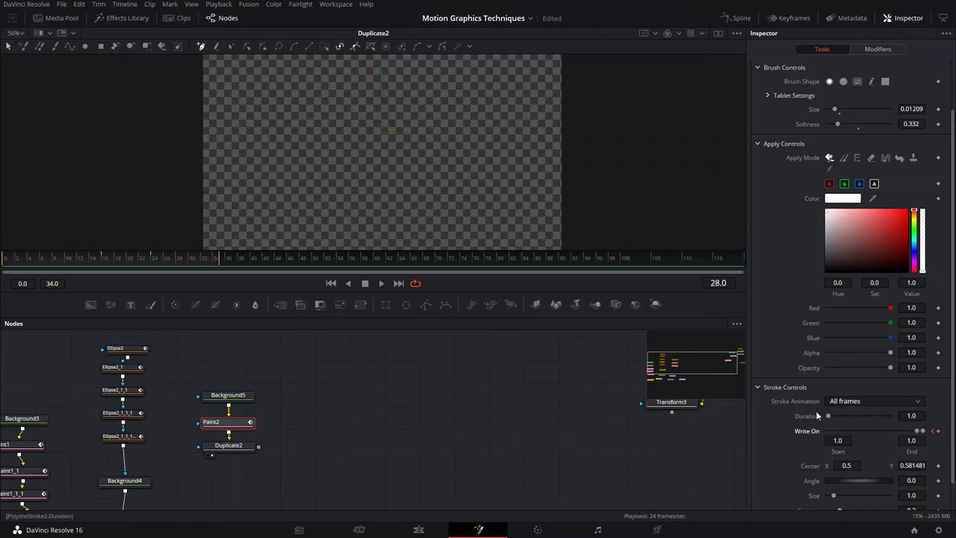
Keyframe the stroke's Angle at 0.0 on frame 14, change it at frame 30, and play back the rotation
scroll(855, 387, "down", 1)
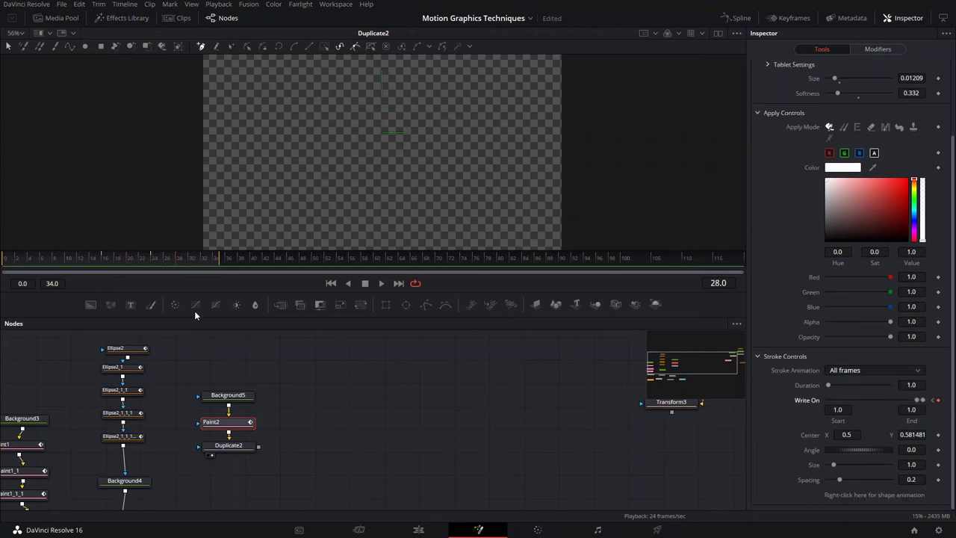
left_click_drag(148, 260, 102, 263)
left_click(938, 449)
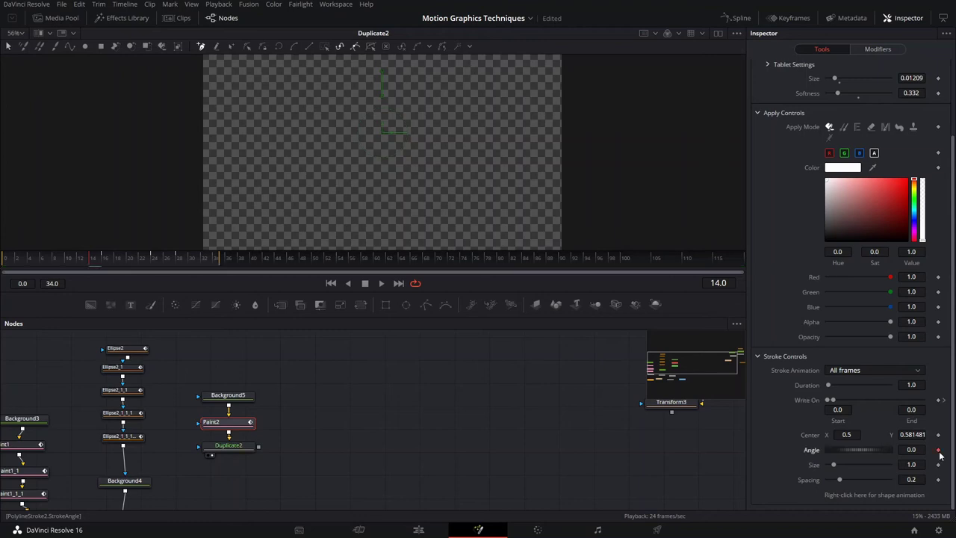
left_click(177, 263)
left_click_drag(177, 262, 187, 262)
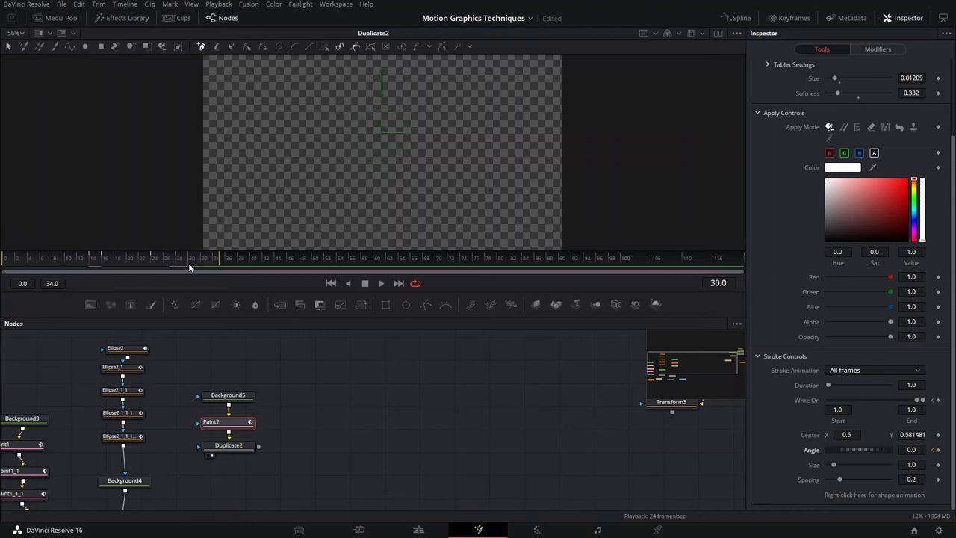
left_click_drag(850, 452, 841, 455)
left_click_drag(109, 258, 84, 262)
key("space")
key("space")
Merge Duplicate2 with the Merge4 branch ahead of Merge1 and play the composition from MediaOut1
left_click_drag(310, 435, 227, 426)
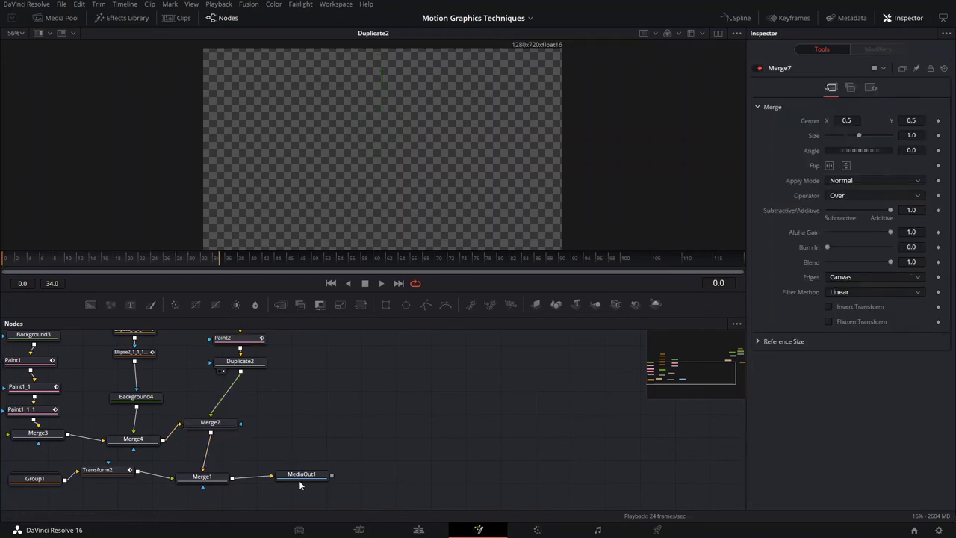
left_click(298, 478)
key("space")
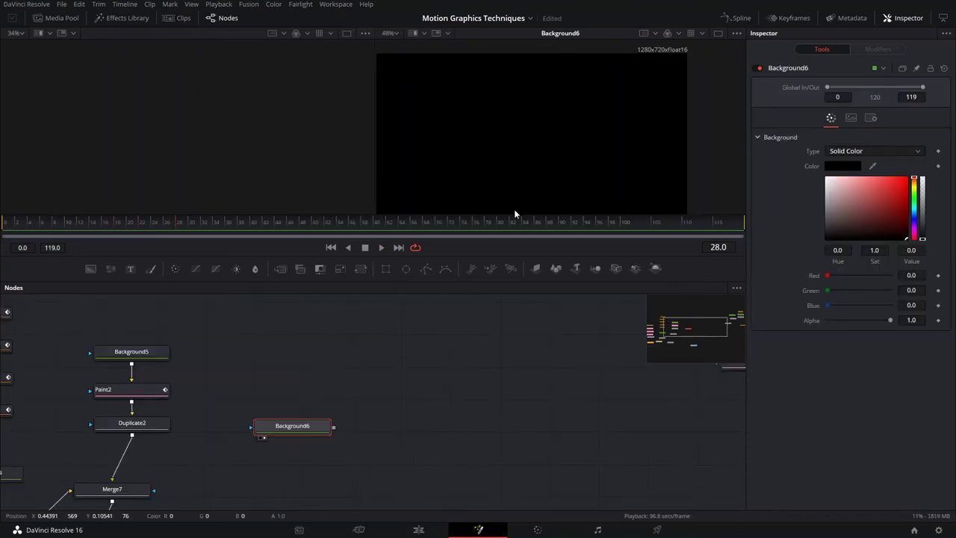
Add an Ellipse mask to Background6 and place it above the node
scroll(504, 202, "down", 2)
mouse_move(504, 202)
left_mouse_down()
mouse_move(504, 165)
mouse_move(511, 190)
left_mouse_up()
scroll(504, 165, "up", 2)
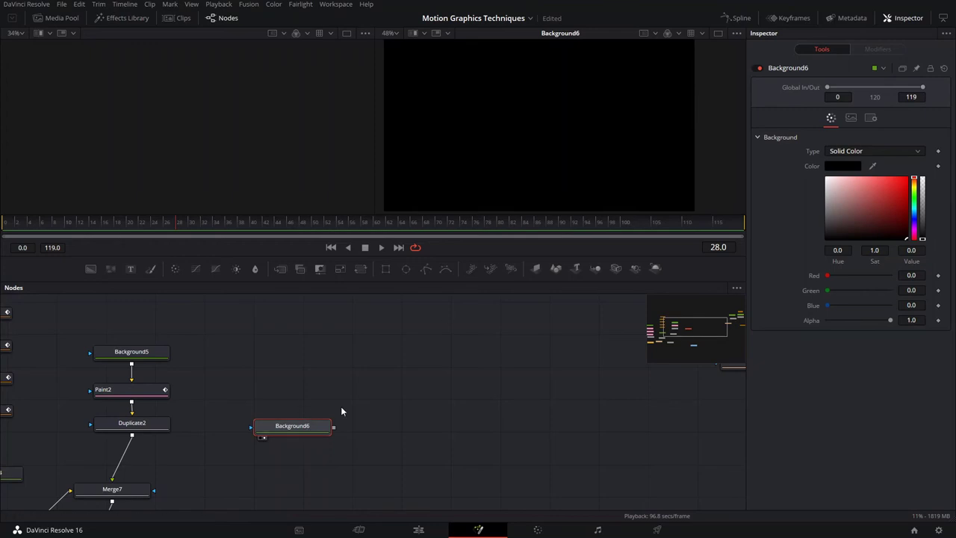
scroll(524, 151, "down", 2)
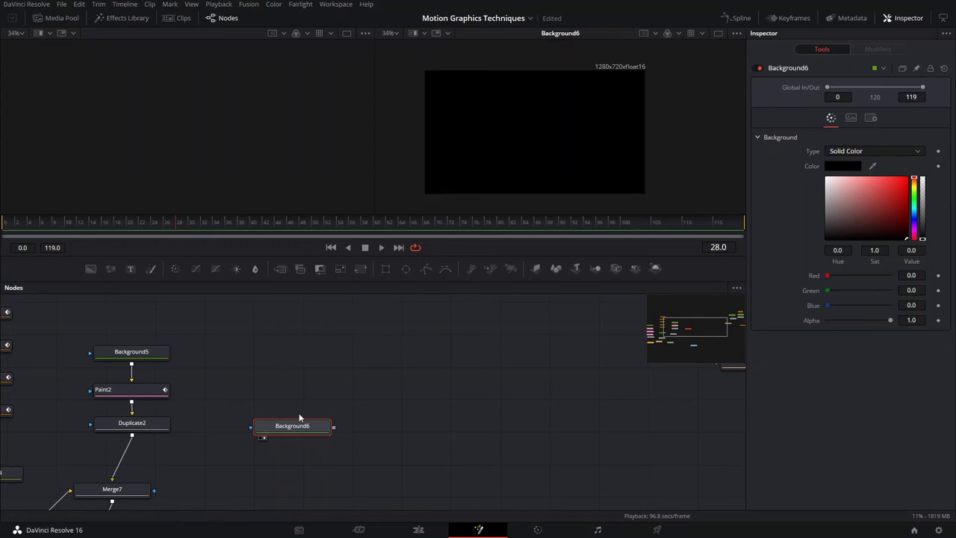
scroll(359, 425, "down", 2)
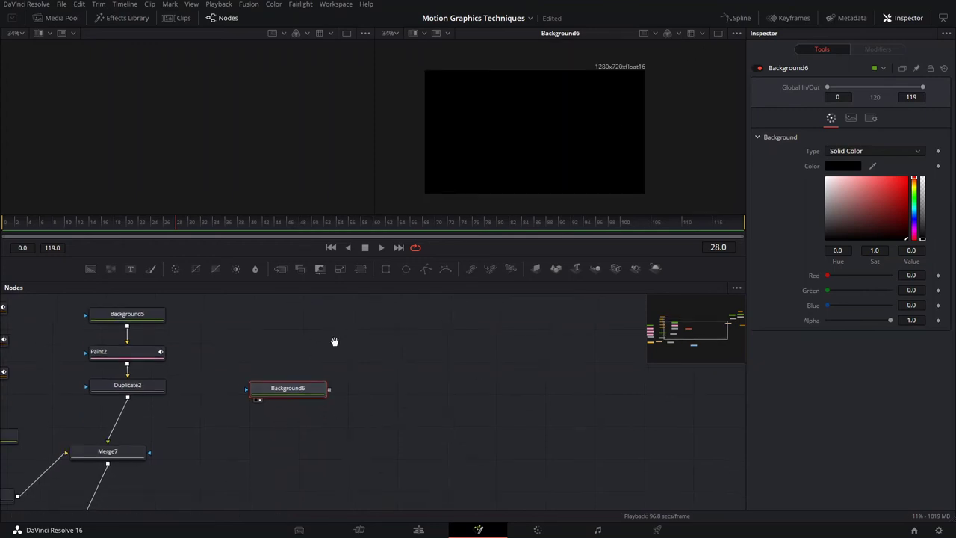
scroll(333, 326, "up", 1)
left_click(410, 270)
left_click_drag(278, 382, 281, 356)
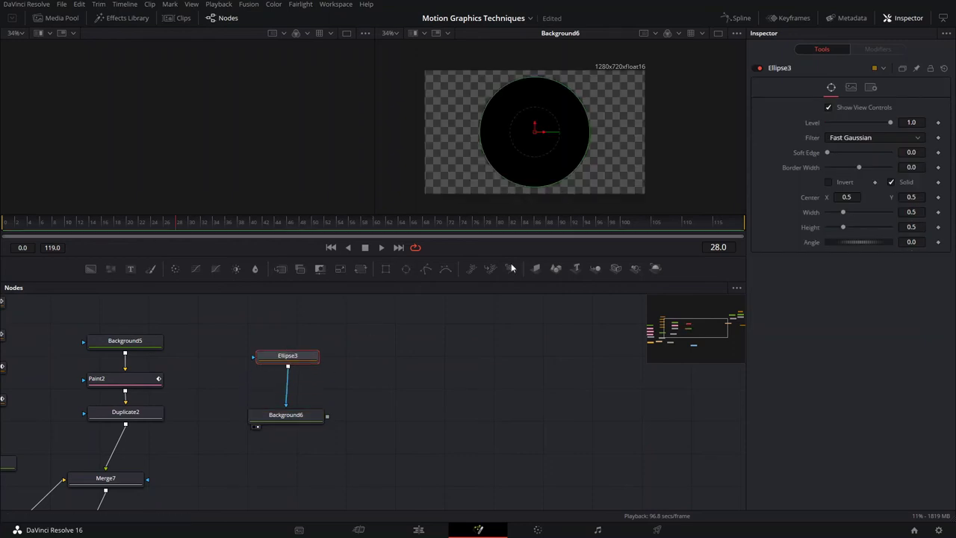
Turn off Solid on Ellipse3, set its Border Width to 0.0241, and adjust Width and Height to 0.499892
left_click(891, 183)
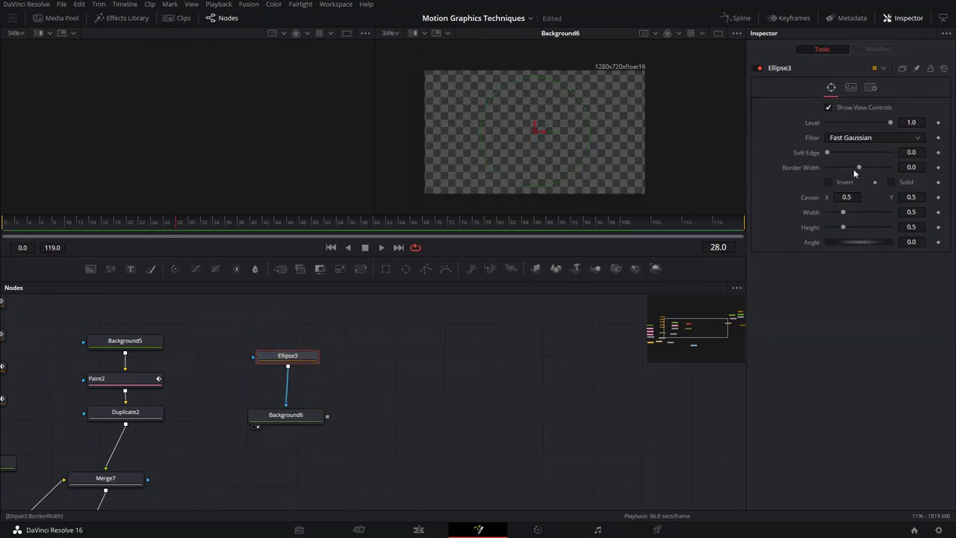
left_click_drag(859, 168, 901, 184)
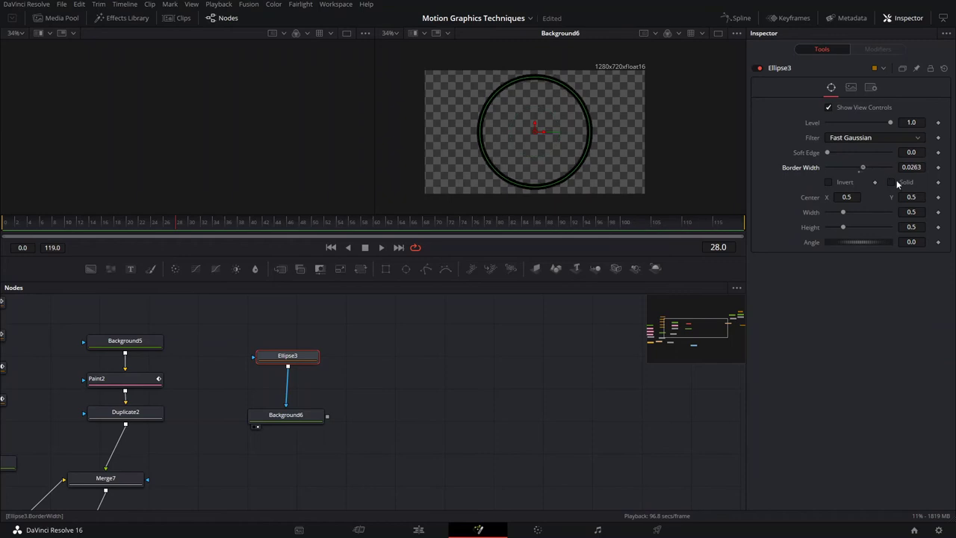
left_click_drag(580, 106, 581, 118)
scroll(426, 419, "up", 3)
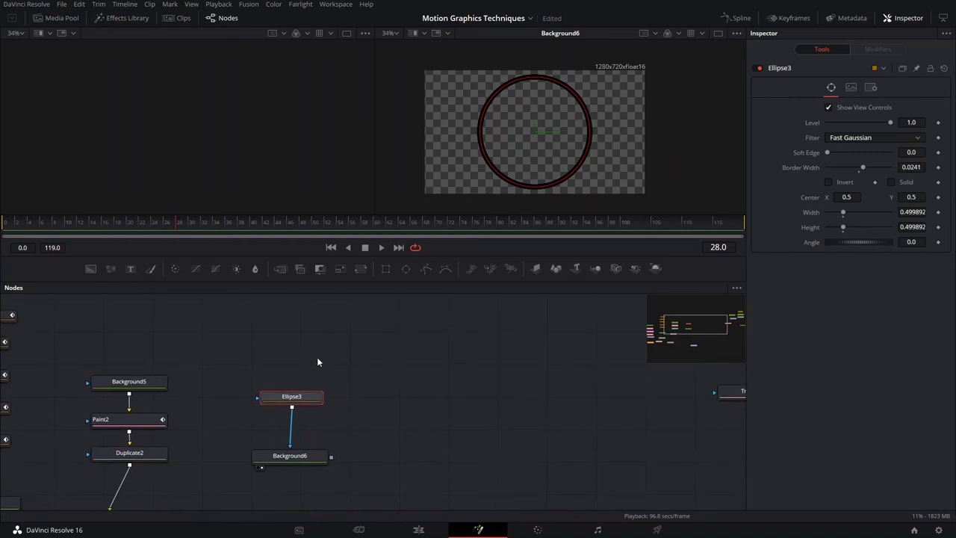
Add a Mask Paint node feeding Ellipse3, place it above that node and show it in the first viewer
left_click(349, 377)
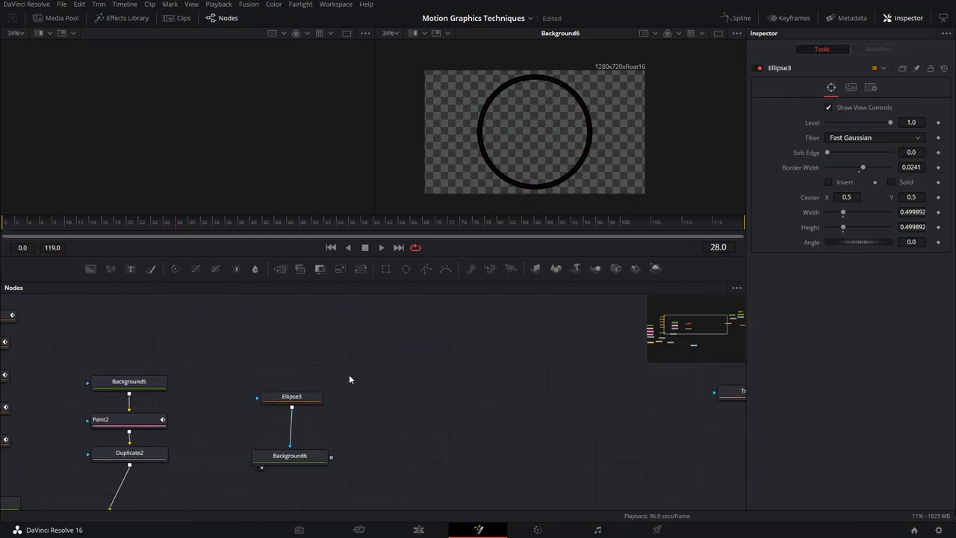
key("shift+space")
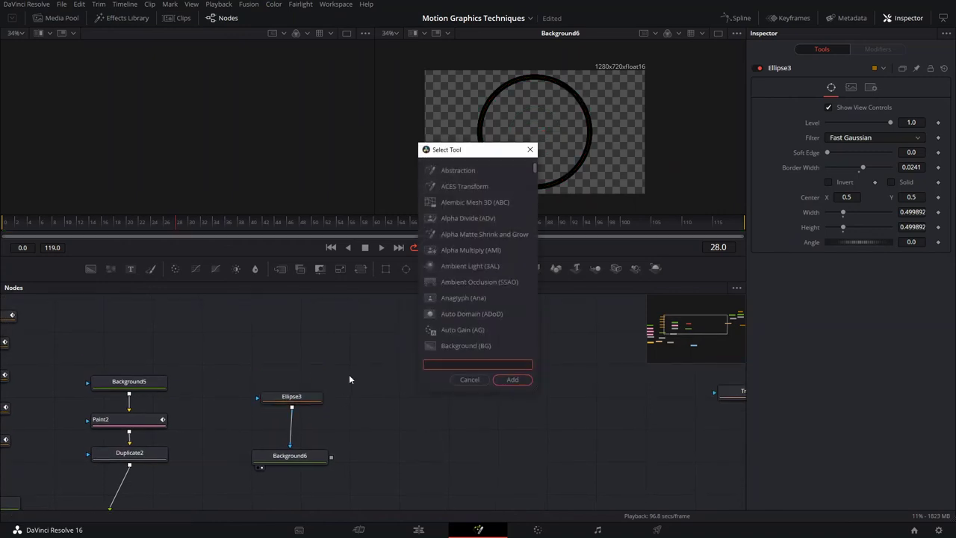
type("mask")
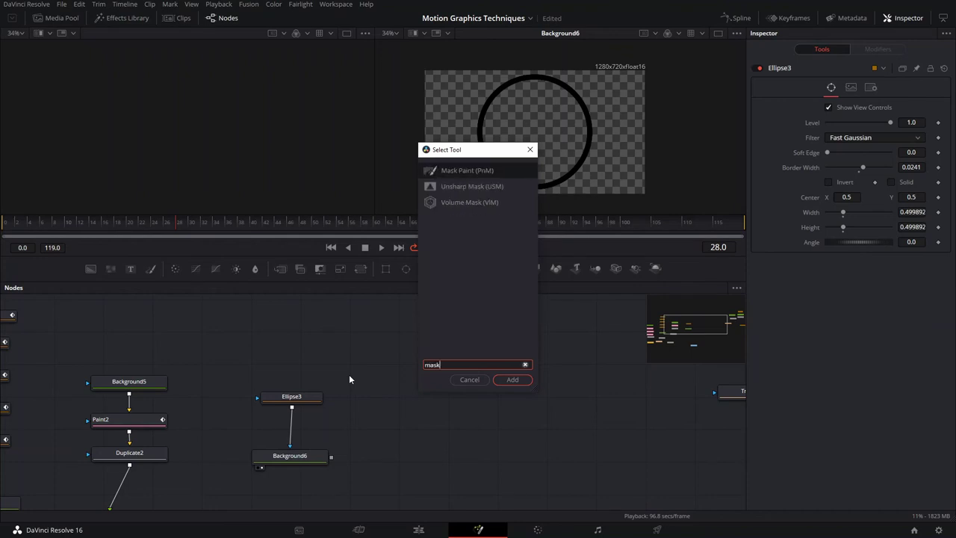
key("Return")
left_click_drag(349, 379, 316, 372)
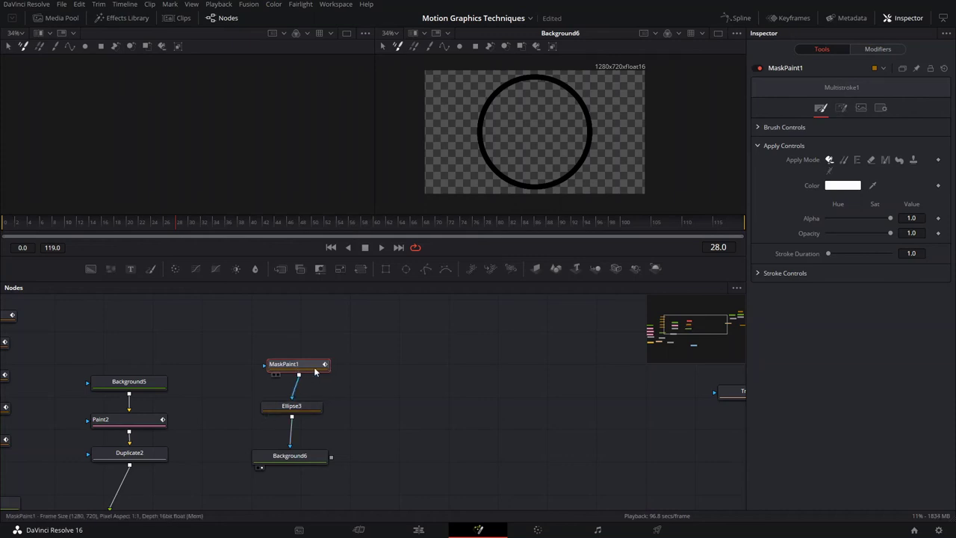
key("1")
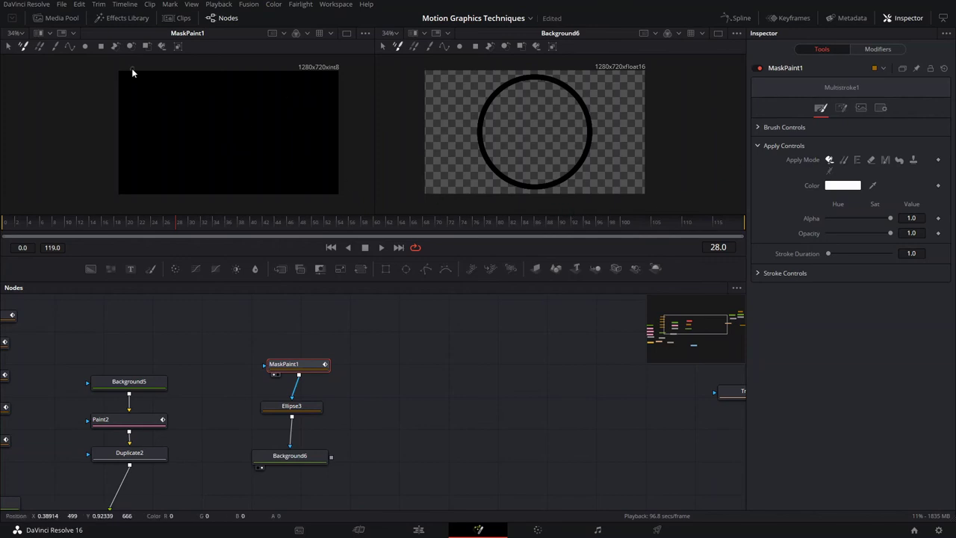
left_click_drag(295, 363, 293, 363)
Trace the right half of the ring with a polyline stroke in MaskPaint1, running from the ring's bottom to its top
left_click(70, 45)
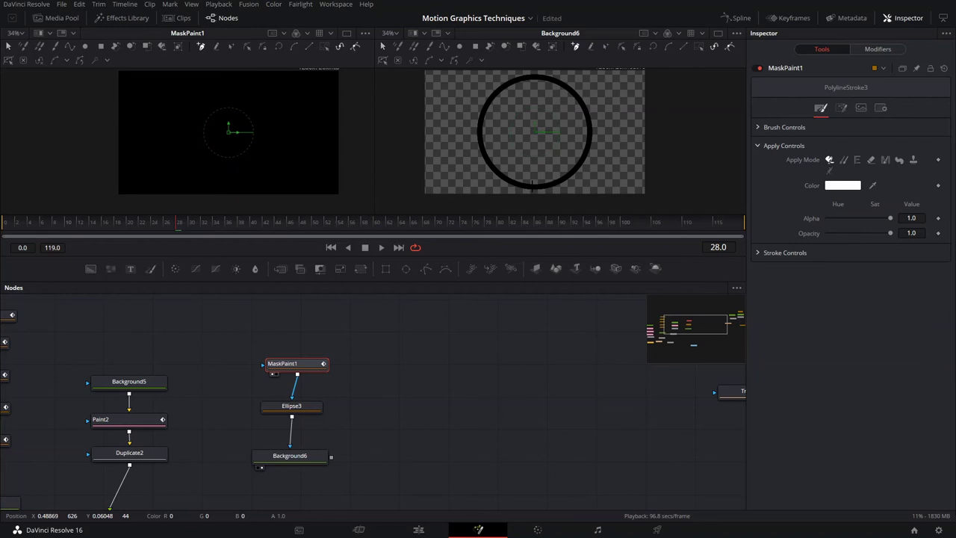
mouse_move(589, 133)
left_mouse_down()
mouse_move(588, 82)
mouse_move(558, 119)
left_mouse_up()
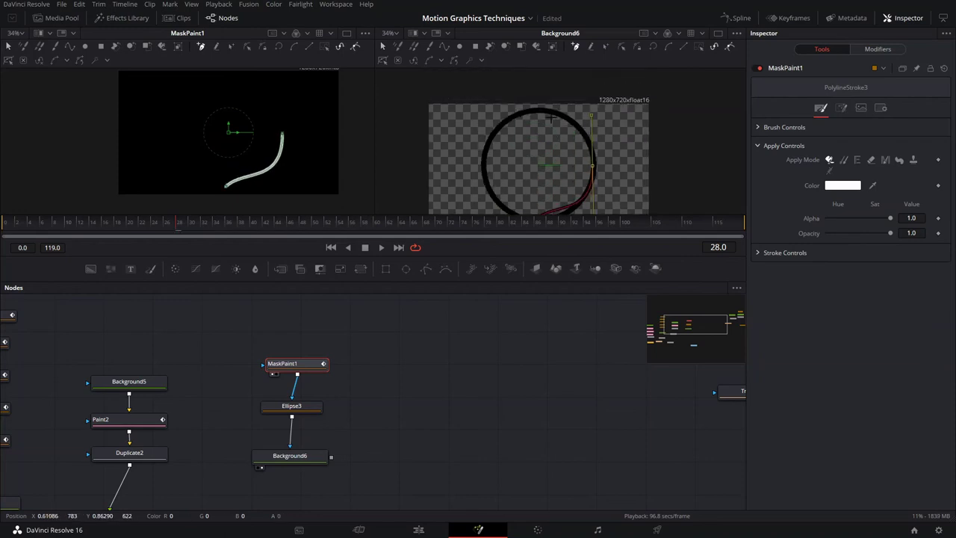
left_click(540, 111)
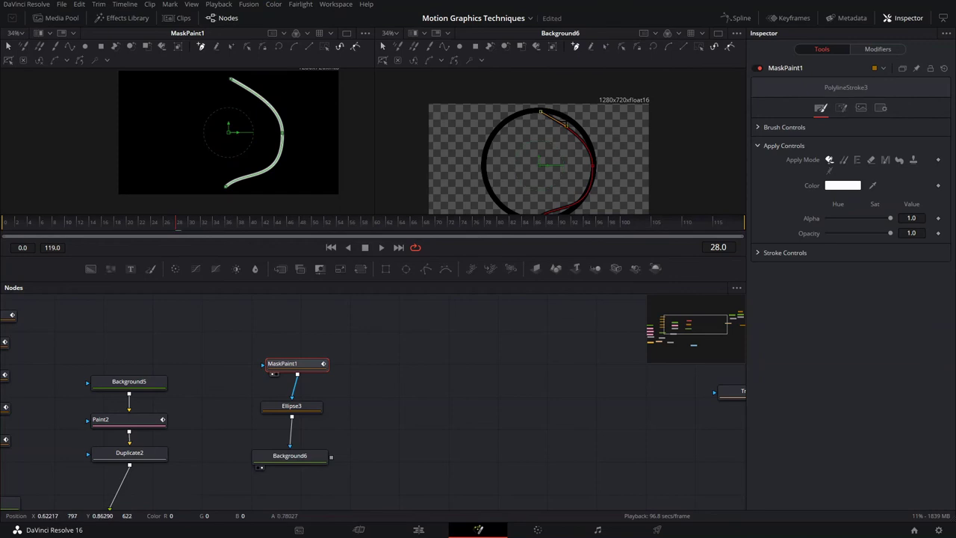
left_click_drag(567, 132, 574, 118)
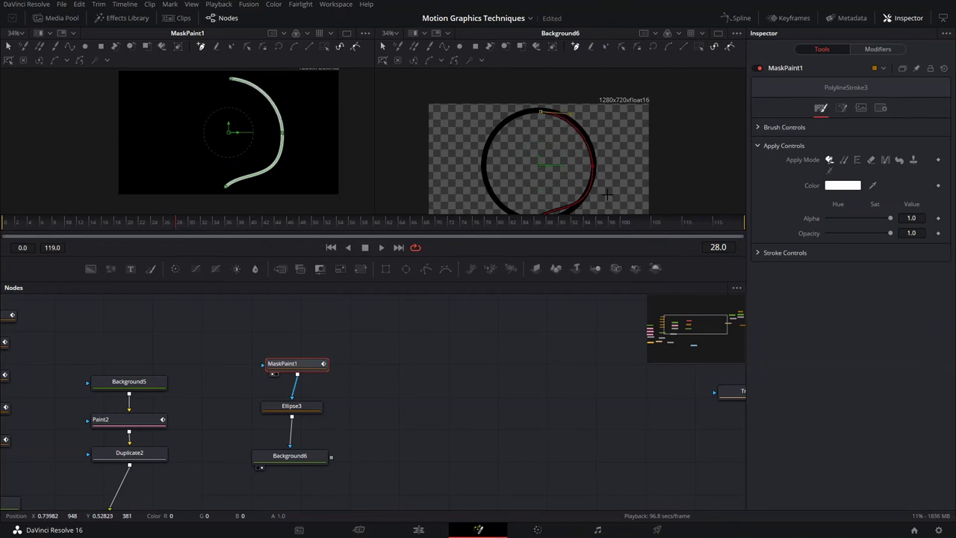
Continue the polyline stroke around the ring's left half, close it at the bottom and adjust its handles to follow the ring
scroll(527, 136, "down", 2)
left_click(491, 127)
scroll(507, 120, "up", 1)
left_click_drag(515, 126, 498, 115)
scroll(552, 105, "up", 2)
left_click(554, 119)
mouse_move(586, 123)
left_mouse_down()
mouse_move(576, 141)
mouse_move(580, 121)
left_mouse_up()
scroll(523, 149, "down", 3)
left_click(491, 117)
left_click(544, 171)
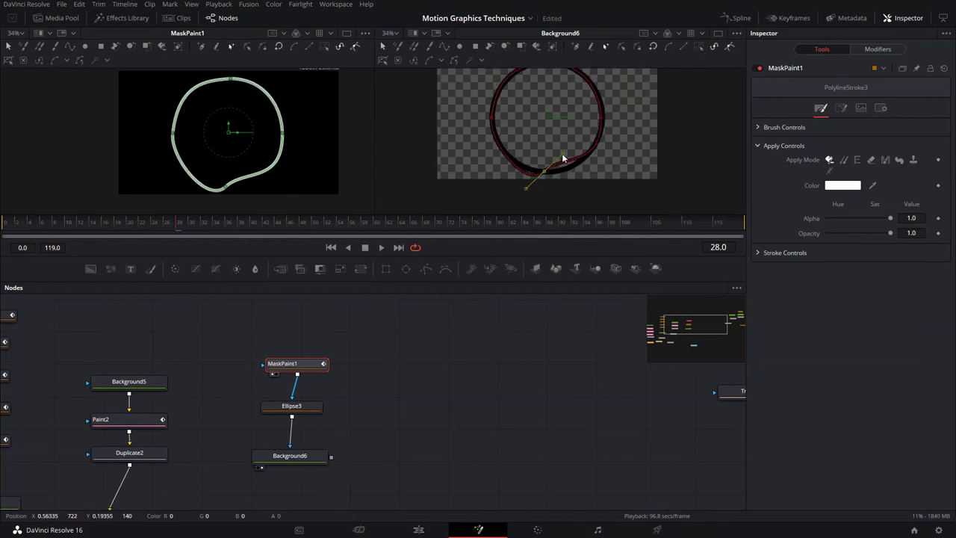
left_click_drag(556, 163, 558, 169)
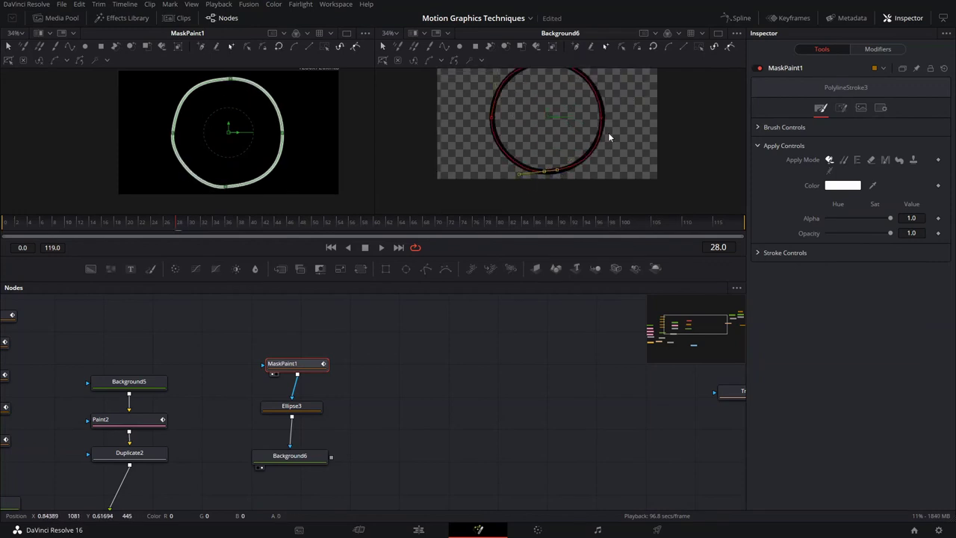
Set the polyline stroke's brush Size to 0.0535 and Softness to 0.001
left_click(550, 192)
left_click(757, 127)
mouse_move(839, 169)
left_mouse_down()
mouse_move(861, 171)
mouse_move(826, 184)
left_mouse_up()
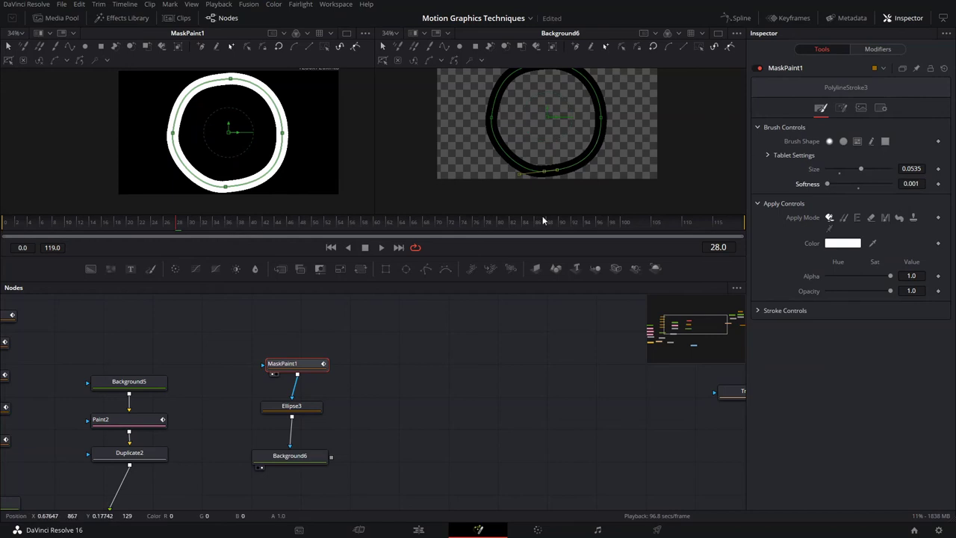
Set Ellipse3's Paint Mode to Multiply
left_click(299, 408)
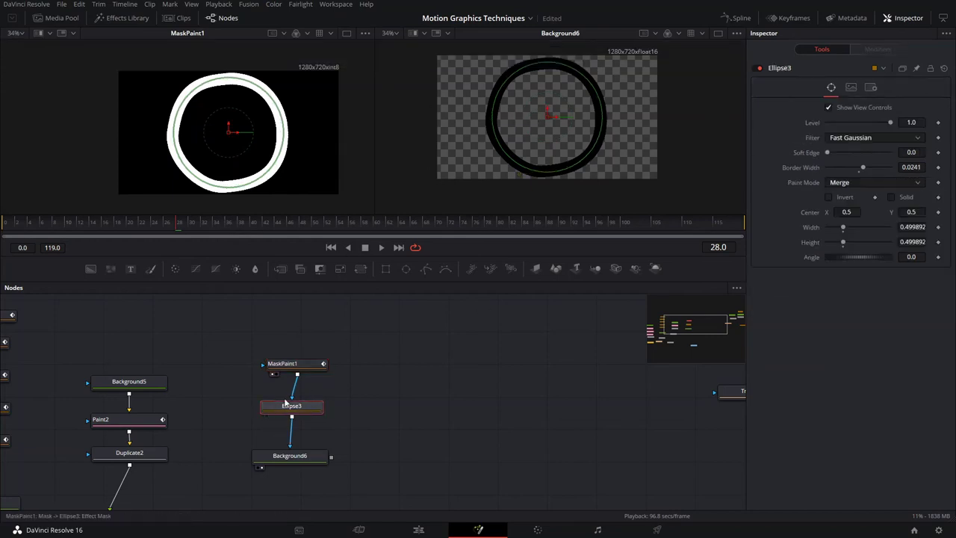
left_click(849, 184)
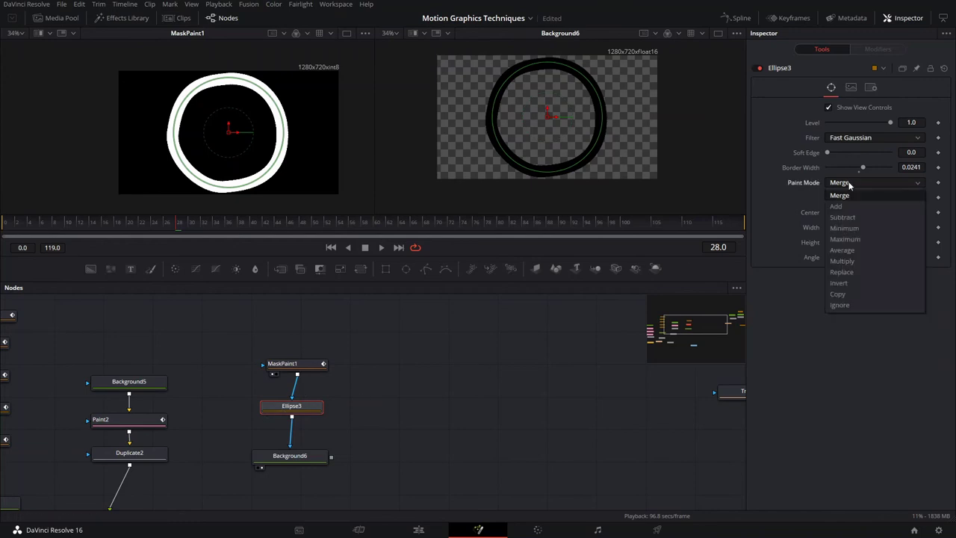
left_click(849, 261)
scroll(534, 139, "up", 2)
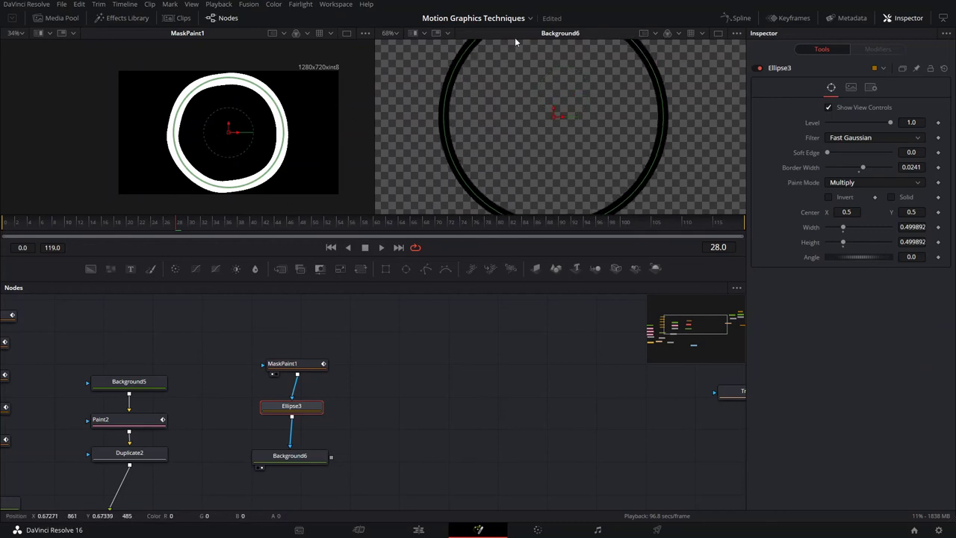
Reveal MaskPaint1's Stroke Controls and move Ellipse3 and Background6 closer beneath that node
left_click(292, 365)
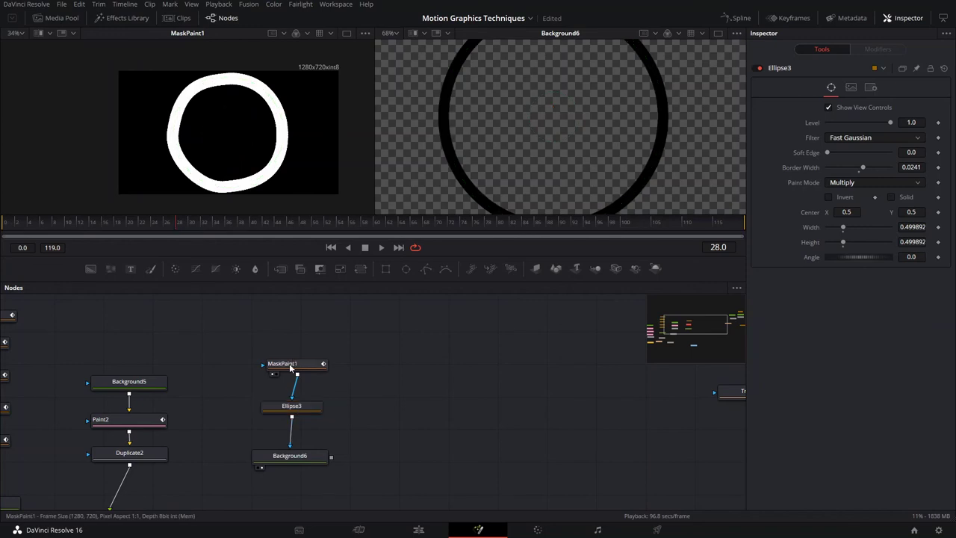
scroll(579, 123, "down", 2)
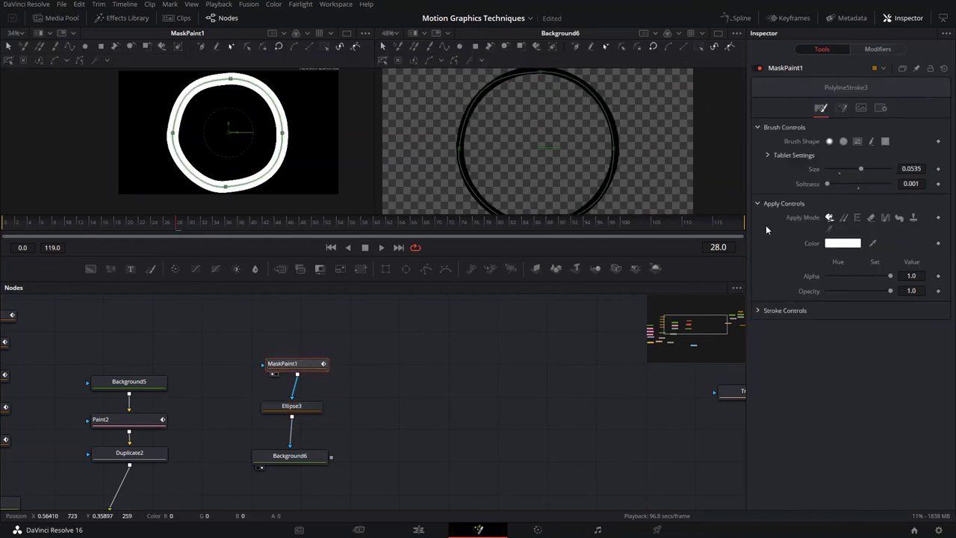
left_click(784, 310)
mouse_move(290, 456)
left_mouse_down()
mouse_move(295, 390)
mouse_move(304, 397)
left_mouse_up()
left_click(296, 372)
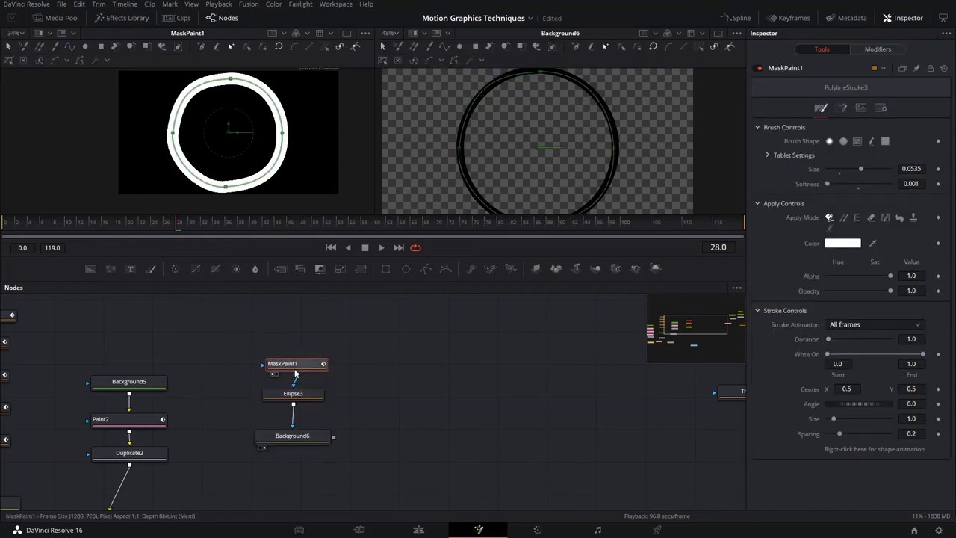
mouse_move(926, 358)
left_mouse_down()
mouse_move(863, 360)
mouse_move(925, 356)
left_mouse_up()
scroll(585, 184, "down", 1)
scroll(585, 185, "up", 1)
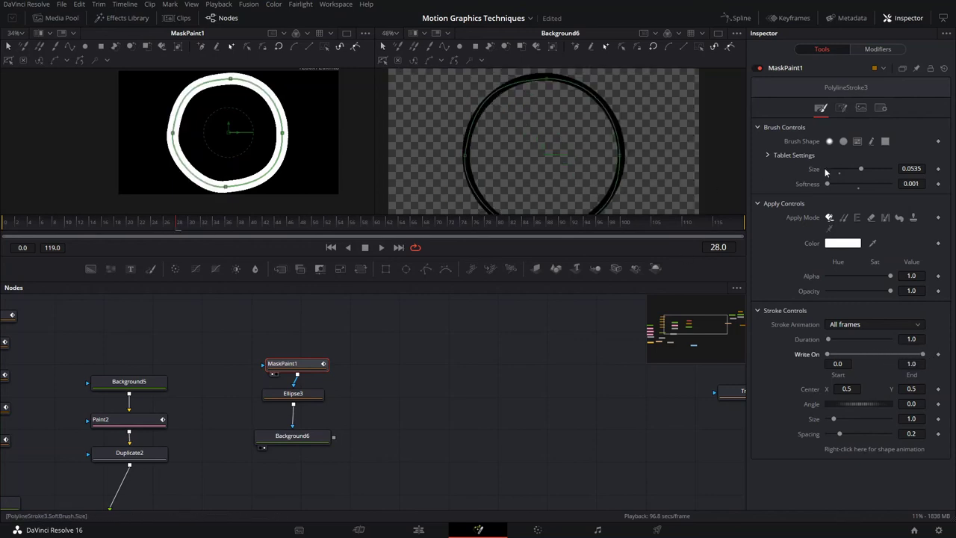
Keyframe the stroke's Write On from End 0.0 at frame 18 so the ring draws itself in, and save the project
left_click_drag(93, 223, 118, 222)
left_click_drag(921, 357, 829, 356)
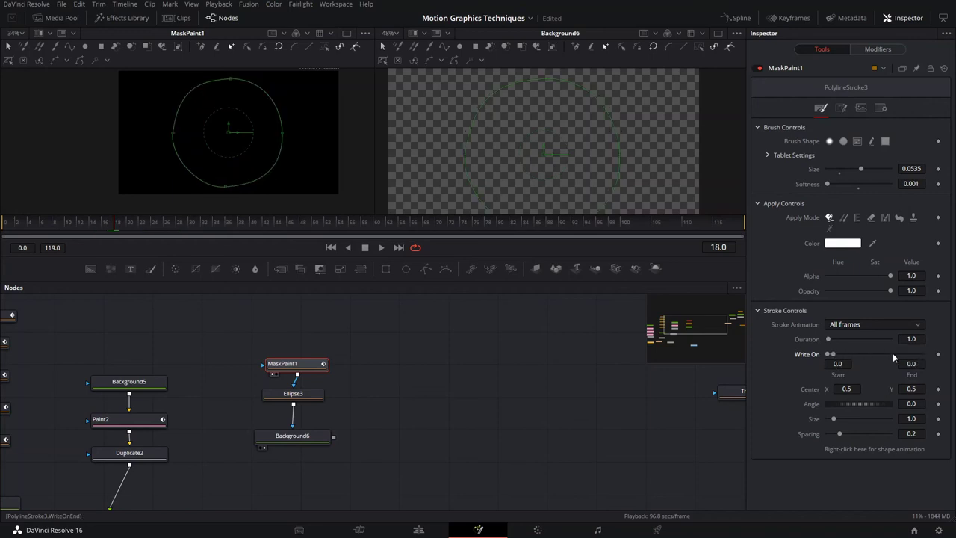
left_click(938, 355)
left_click_drag(833, 354, 923, 355)
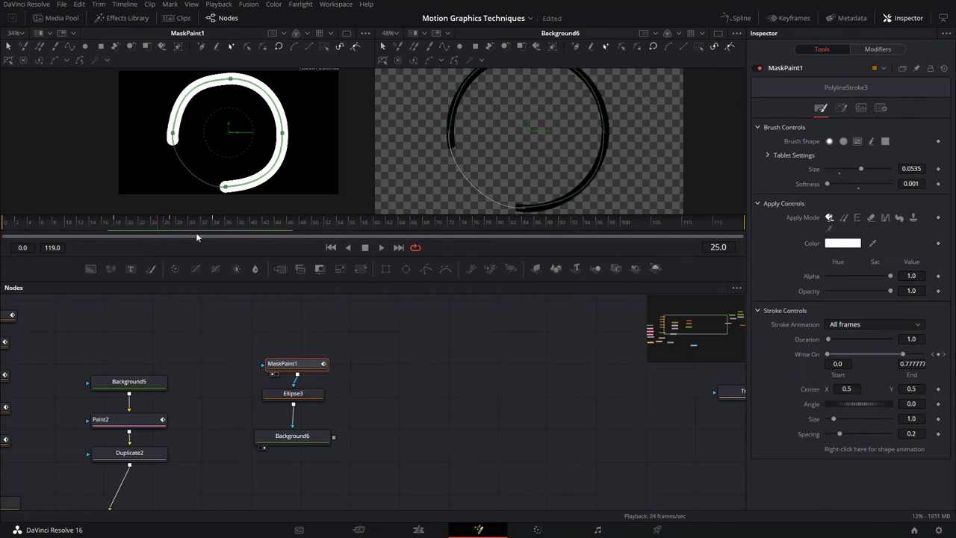
key("ctrl+s")
Add a Duplicate node after Background6, place it below and show it in the second viewer
left_click_drag(316, 439, 316, 428)
key("shift+space")
type("dupl")
key("Return")
left_click_drag(372, 429, 286, 469)
key("2")
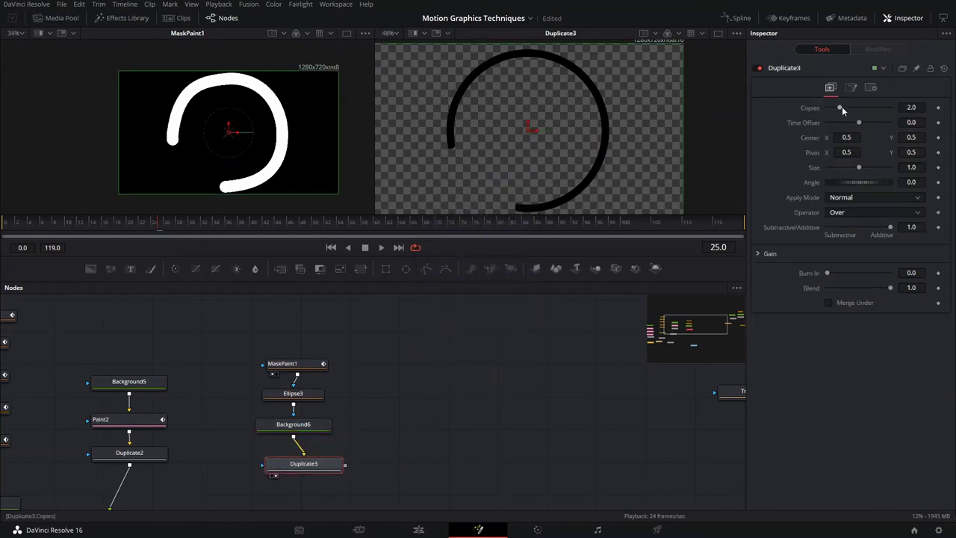
Set Duplicate3's Size to 0.81 and Angle to 133.0, and play back the ring animation
mouse_move(857, 169)
left_mouse_down()
mouse_move(849, 172)
mouse_move(860, 184)
mouse_move(870, 172)
left_mouse_up()
left_click(89, 224)
key("space")
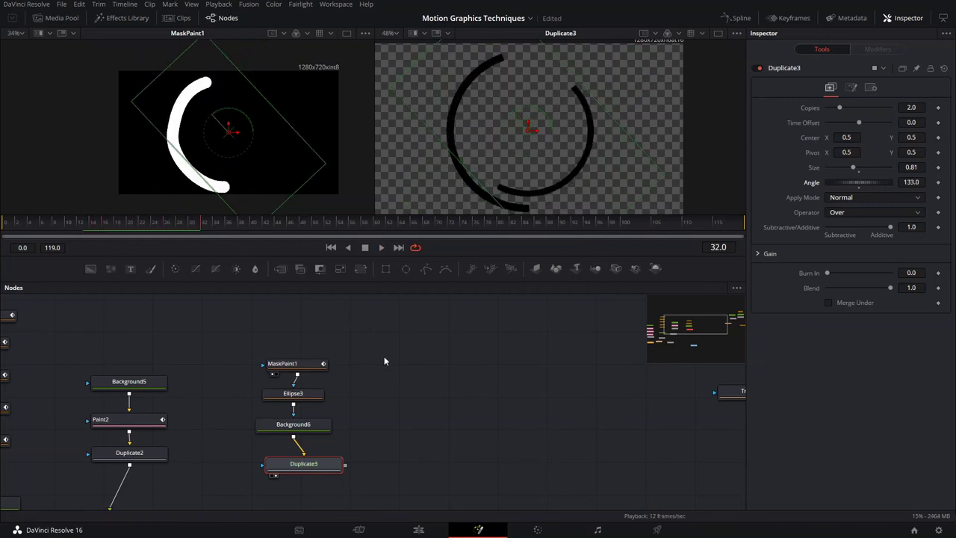
key("space")
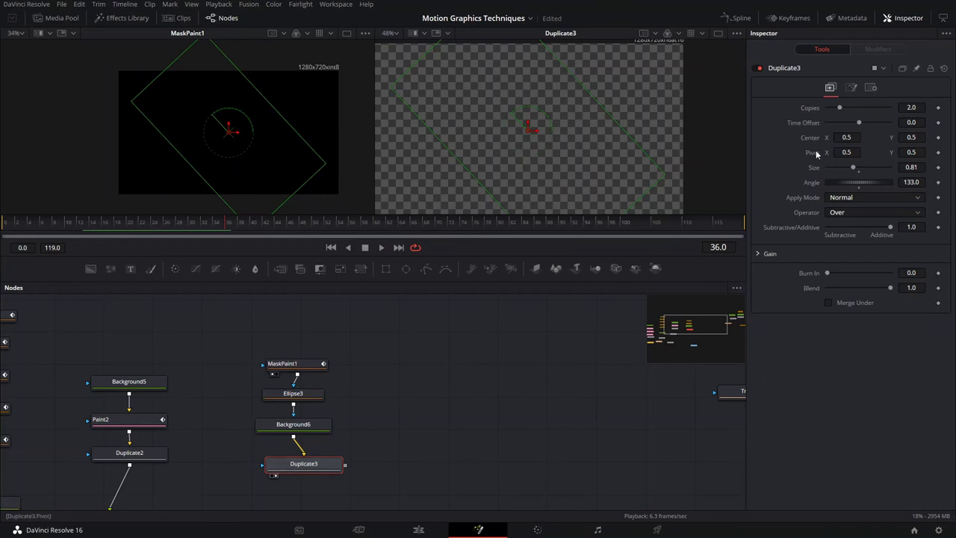
Expand Duplicate3's Gain settings, set Copies to 2.44 and play back the rings
left_click(769, 253)
left_click(163, 222)
left_click_drag(840, 107, 842, 107)
key("space")
left_click(190, 221)
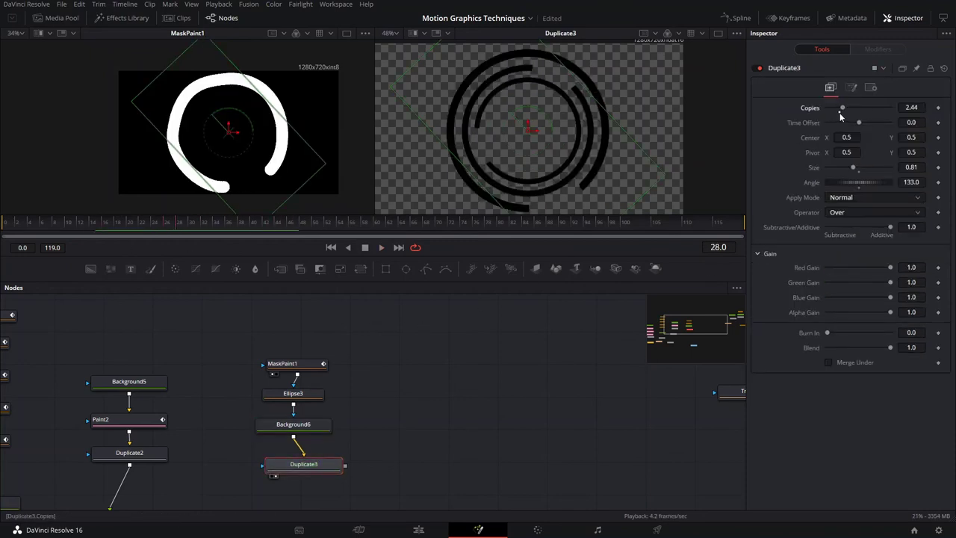
key("space")
Set Duplicate3's Time Offset to -1.09 and play back the staggered rings
left_click_drag(860, 121, 854, 128)
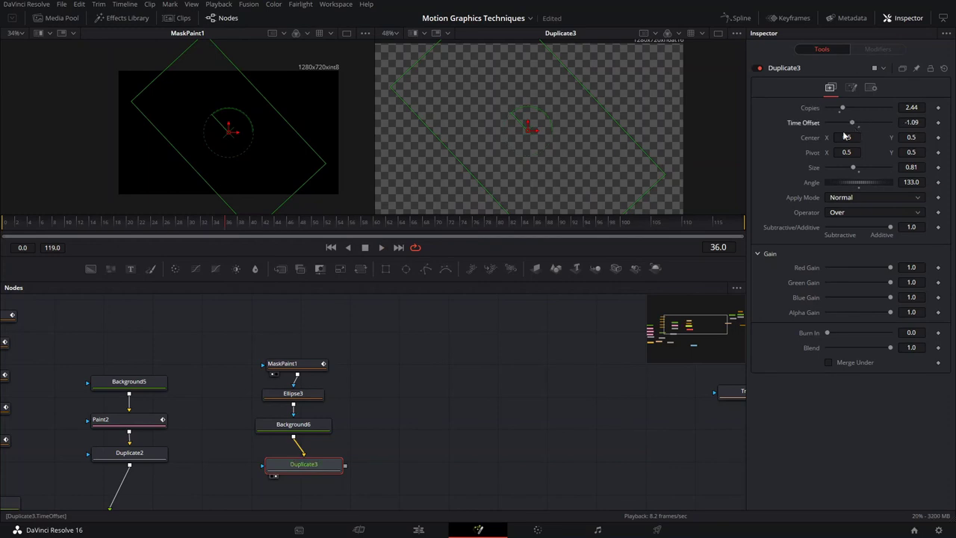
left_click(189, 219)
key("space")
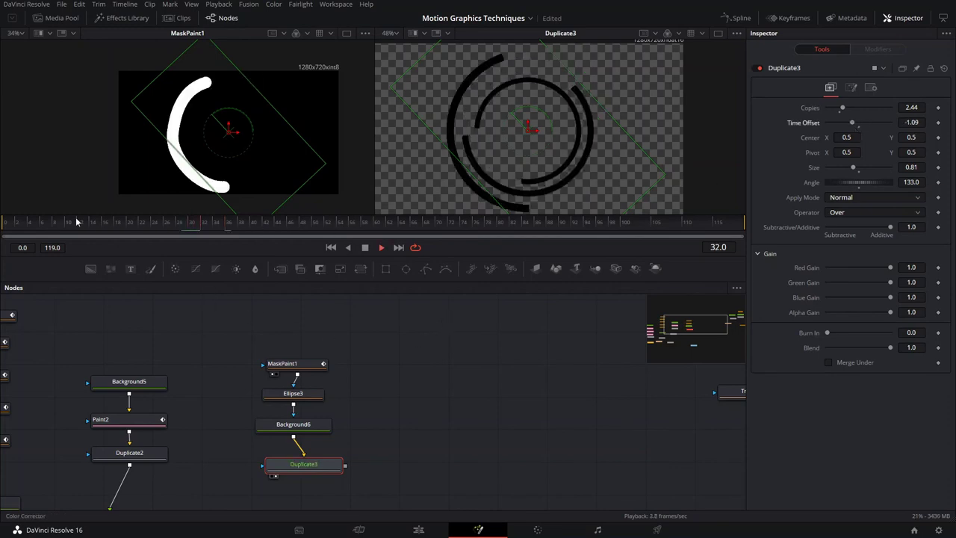
Change Background6's color to yellow with Hue 0.168, Saturation 0.928 and Value 0.85
left_click(293, 425)
left_click_drag(901, 197, 918, 186)
left_click(901, 186)
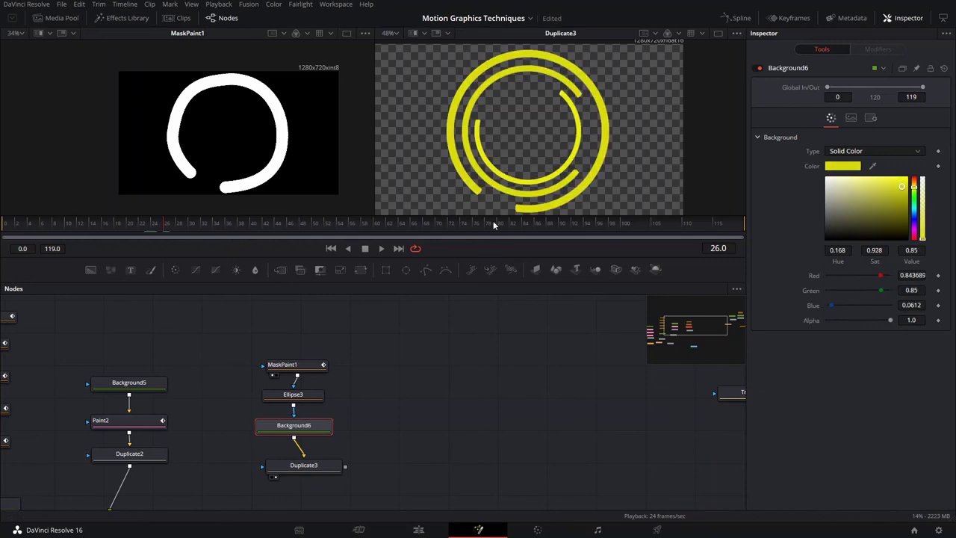
Merge Duplicate3 with the Merge7 branch ahead of Merge1, and arrange the new merge node below Duplicate3
scroll(383, 356, "down", 2)
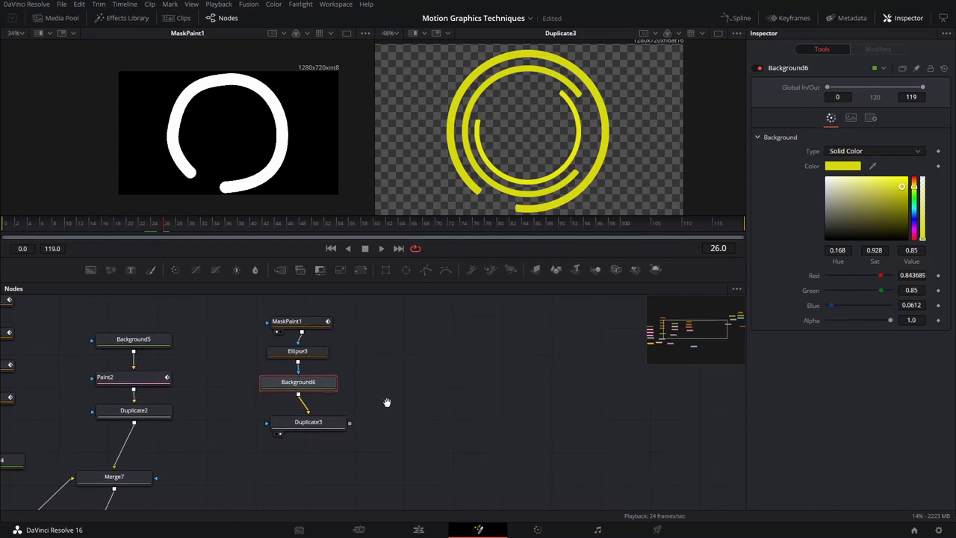
scroll(358, 409, "down", 2)
left_click_drag(321, 406, 287, 409)
left_click(287, 410)
scroll(287, 409, "down", 4)
left_click_drag(334, 344, 175, 400)
left_click_drag(279, 405, 263, 417)
scroll(351, 388, "down", 5)
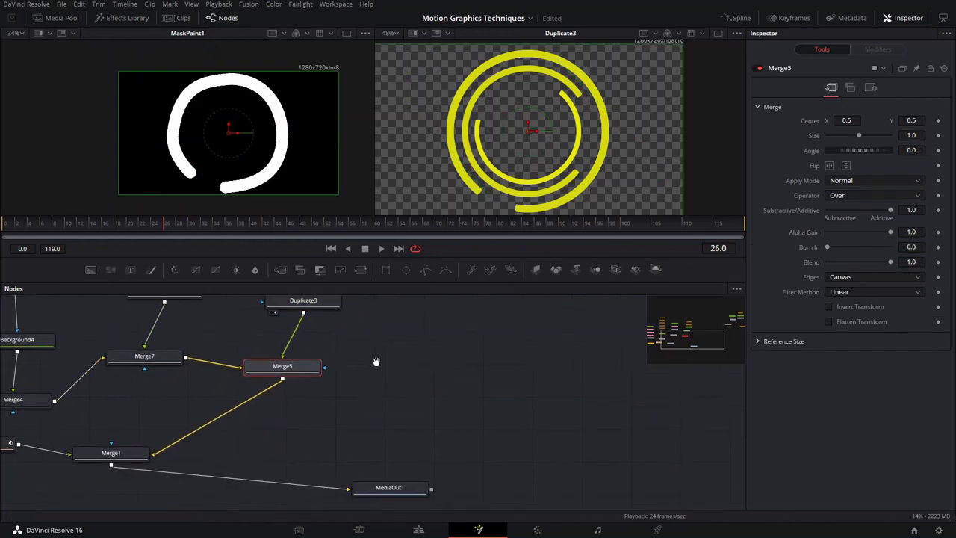
Show MediaOut1 in the second viewer and play back the full composition
scroll(373, 410, "left", 6)
left_click(504, 456)
key("2")
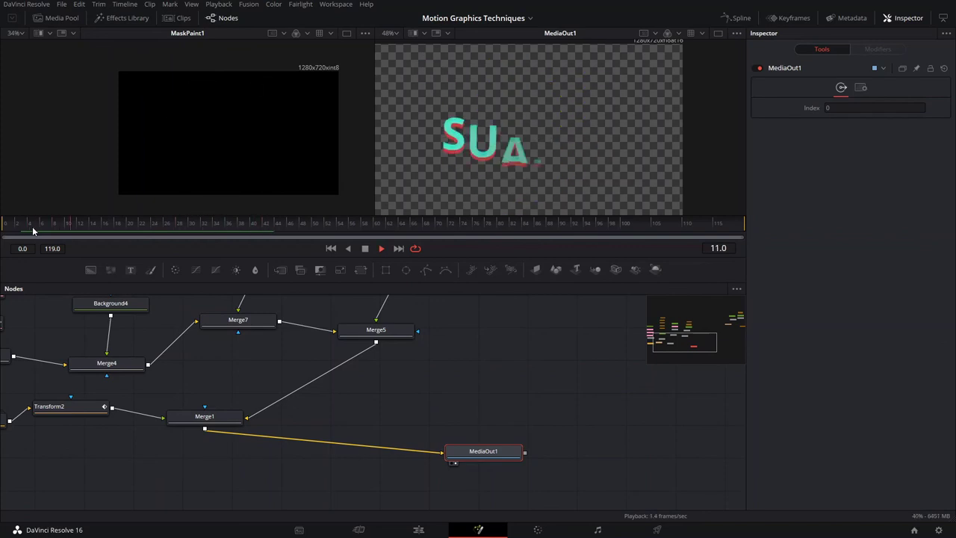
key("space")
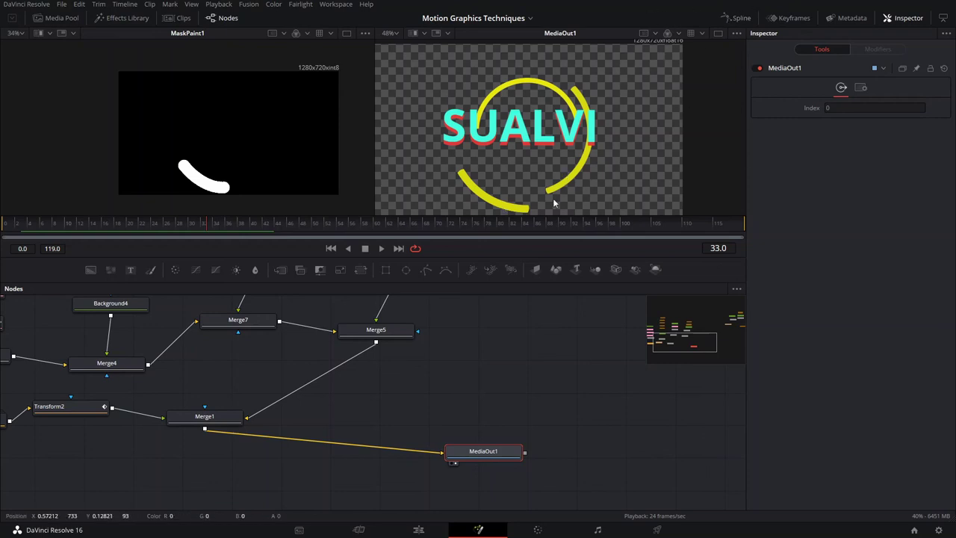
scroll(526, 149, "down", 2)
key("space")
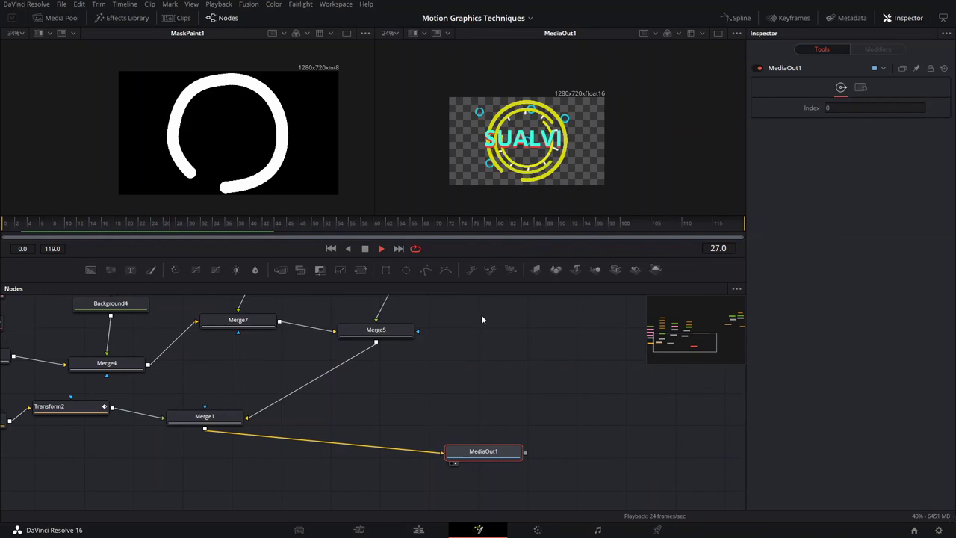
Bring the Transform3 branch with Background1, Duplicate1 and Merge2 into view and select Transform3
left_click_drag(486, 336, 438, 471)
left_click_drag(493, 371, 410, 405)
scroll(410, 406, "down", 2)
left_click_drag(385, 373, 247, 495)
left_click_drag(429, 401, 377, 421)
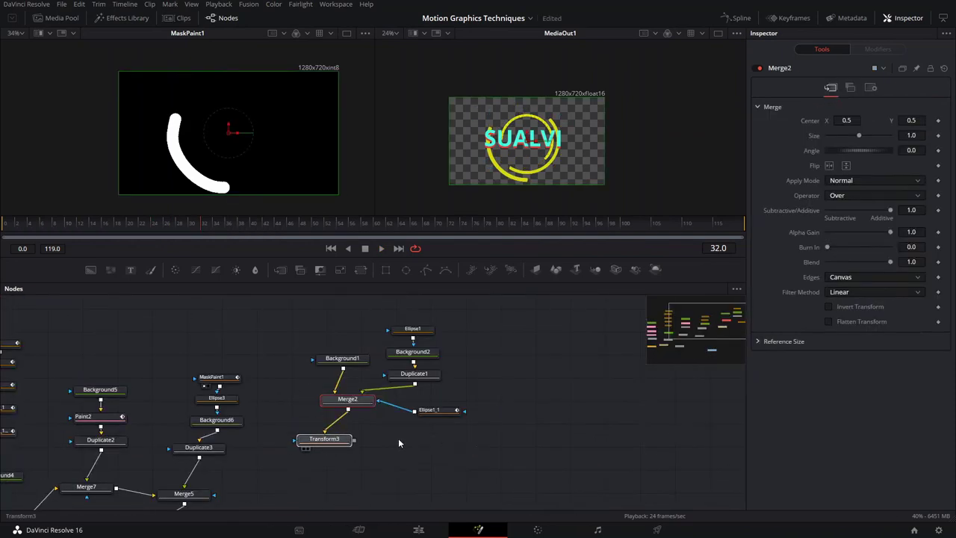
left_click(399, 437)
left_click_drag(339, 340, 306, 338)
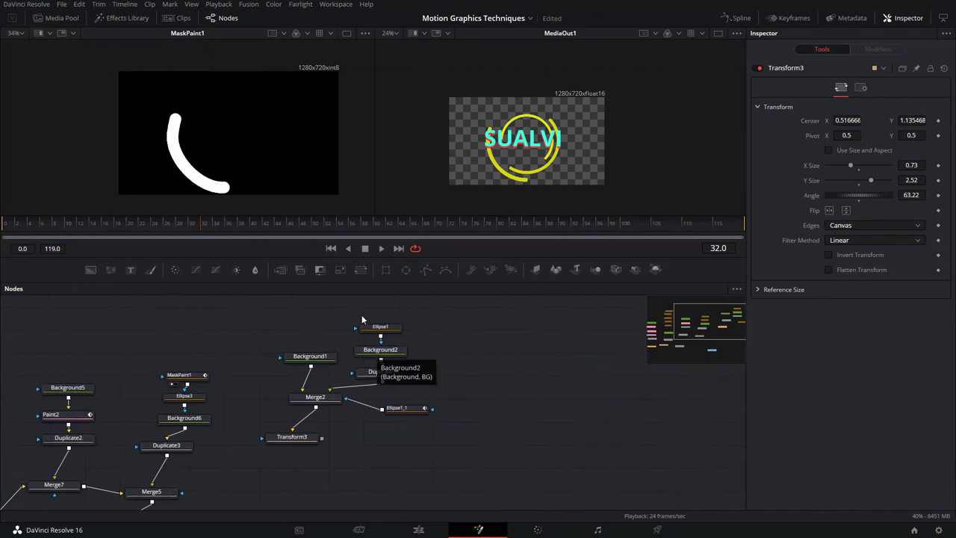
Show Background2 in the second viewer at frame 15 and move Ellipse1's center to about X 0.064, Y 0.476
left_click(95, 221)
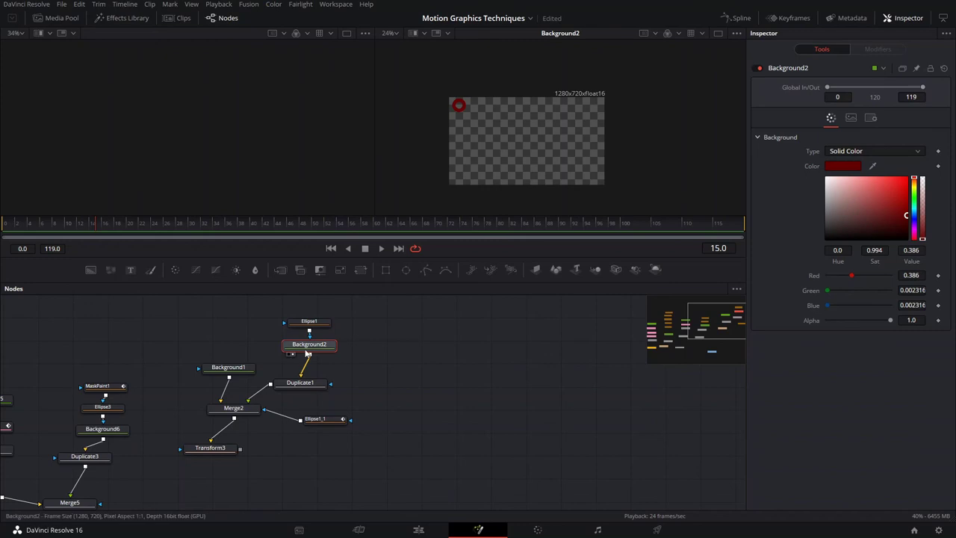
left_click_drag(307, 353, 301, 362)
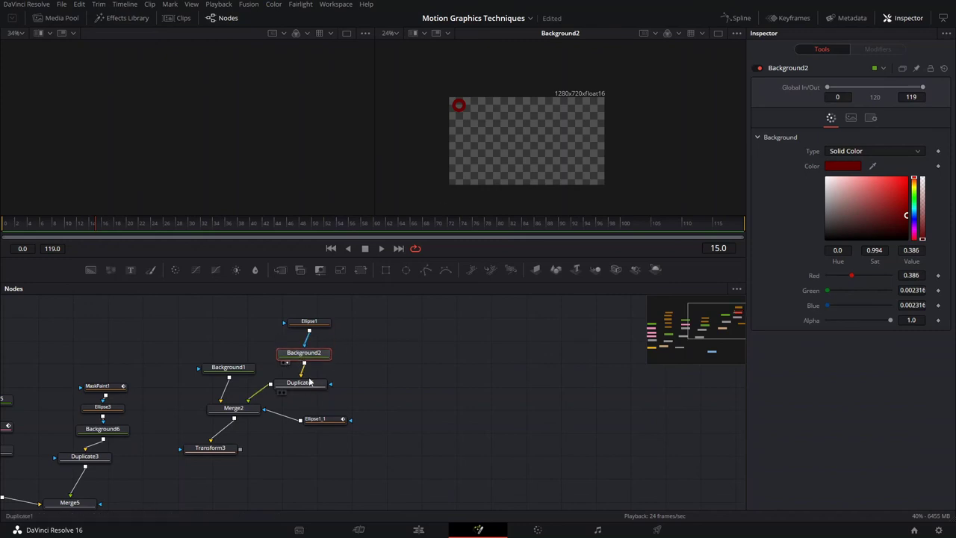
left_click(305, 388)
left_click(312, 356)
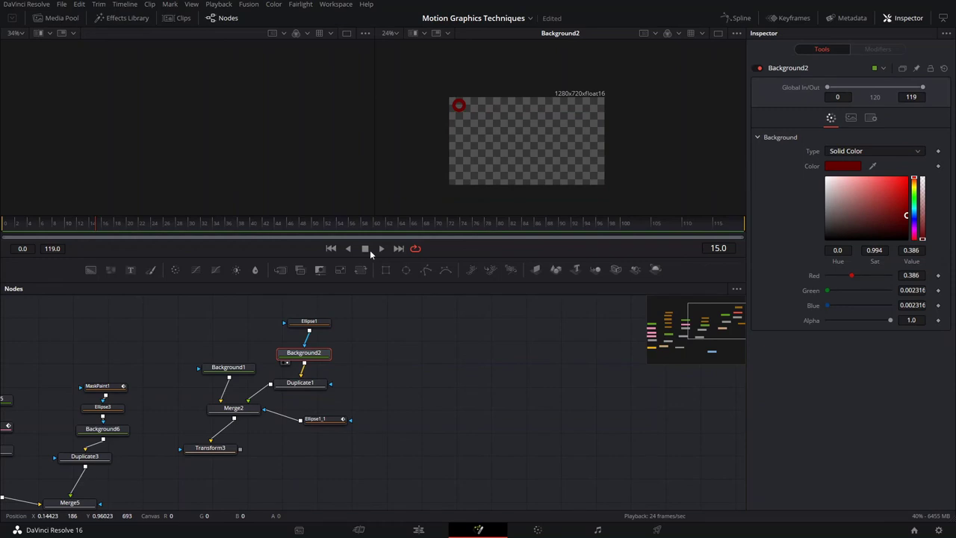
left_click(321, 321)
left_click_drag(458, 96, 456, 137)
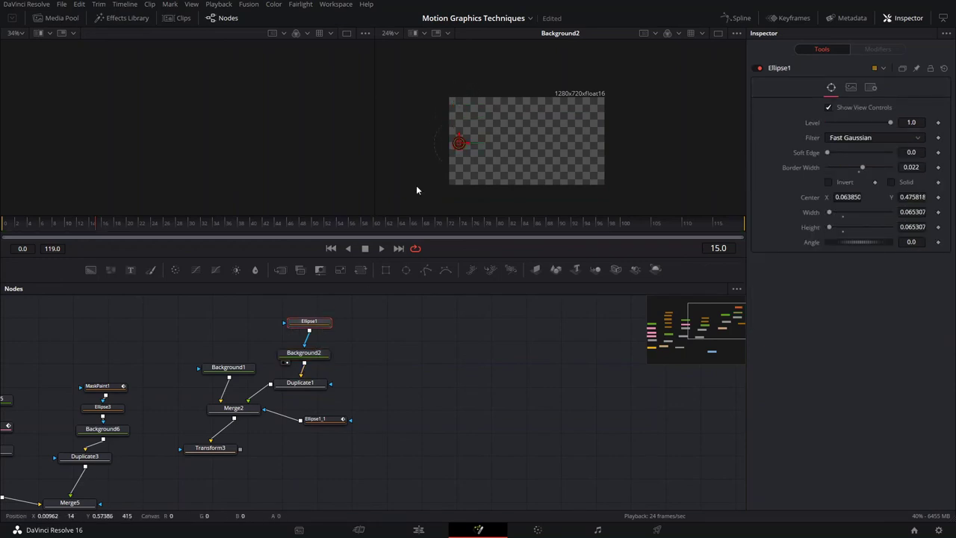
Set Duplicate1's Center Y to 0.5 and its Center X to about 0.676, spreading the six rings into a horizontal row
left_click(304, 385)
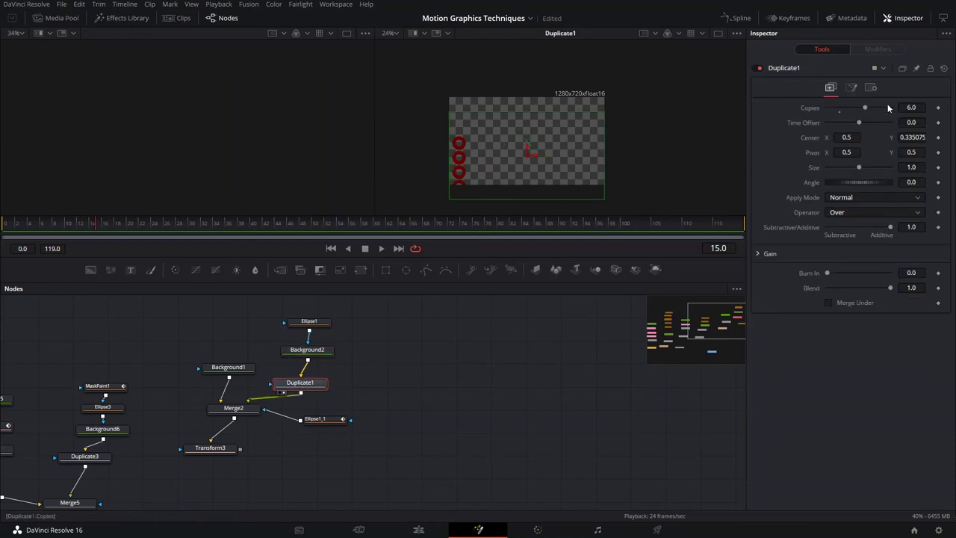
left_click(912, 137)
type("0.5")
key("Tab")
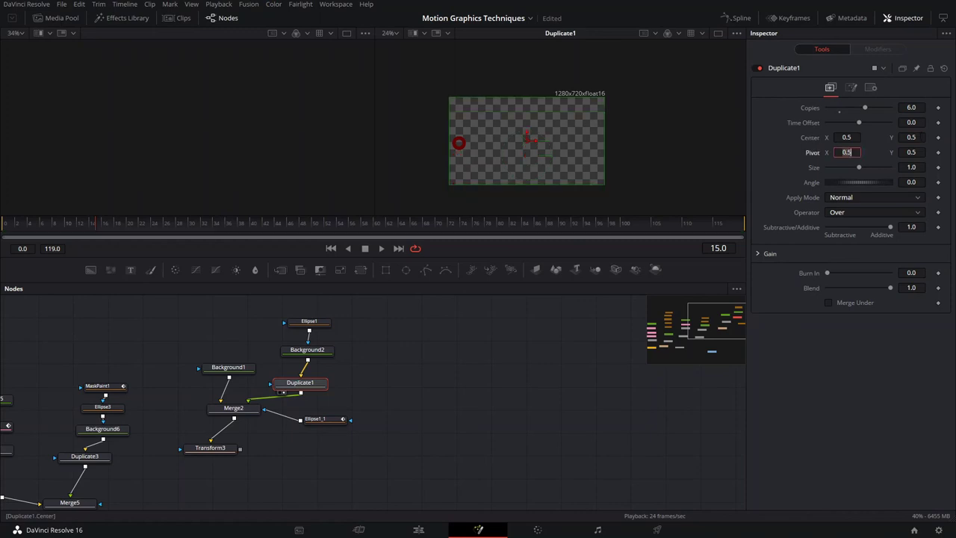
left_click_drag(536, 138, 564, 142)
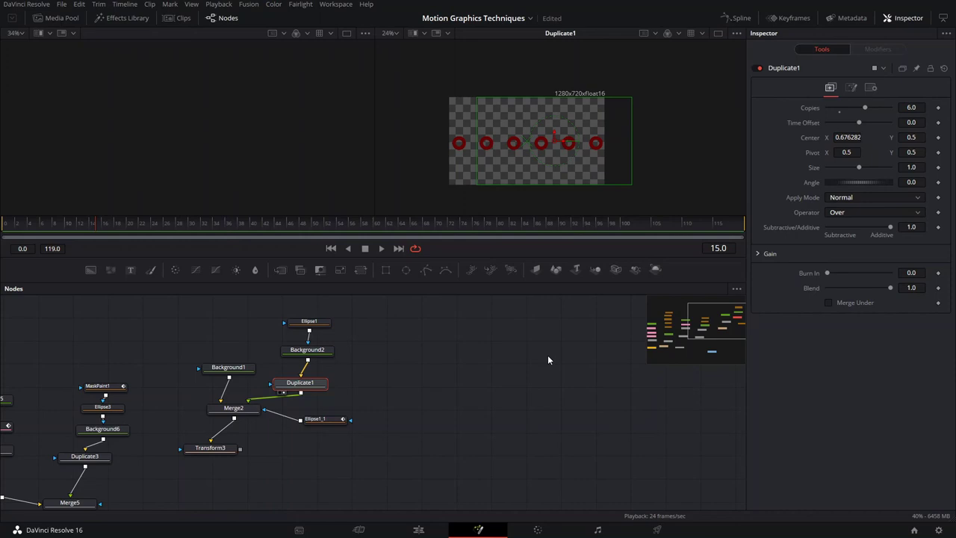
Rearrange the branch with Ellipse1, Background2 and Duplicate1 stacked above Merge2, Background1 beside it and Transform3 below it
left_click(312, 349)
left_click(300, 383)
left_click_drag(374, 306, 312, 375)
left_click_drag(360, 328, 307, 389)
left_click_drag(309, 386, 341, 350)
mouse_move(335, 316)
left_mouse_down()
mouse_move(336, 333)
mouse_move(310, 307)
mouse_move(322, 315)
left_mouse_up()
left_click_drag(248, 435, 340, 416)
left_click_drag(326, 450, 422, 435)
left_click_drag(209, 472, 333, 444)
left_click_drag(213, 390, 229, 408)
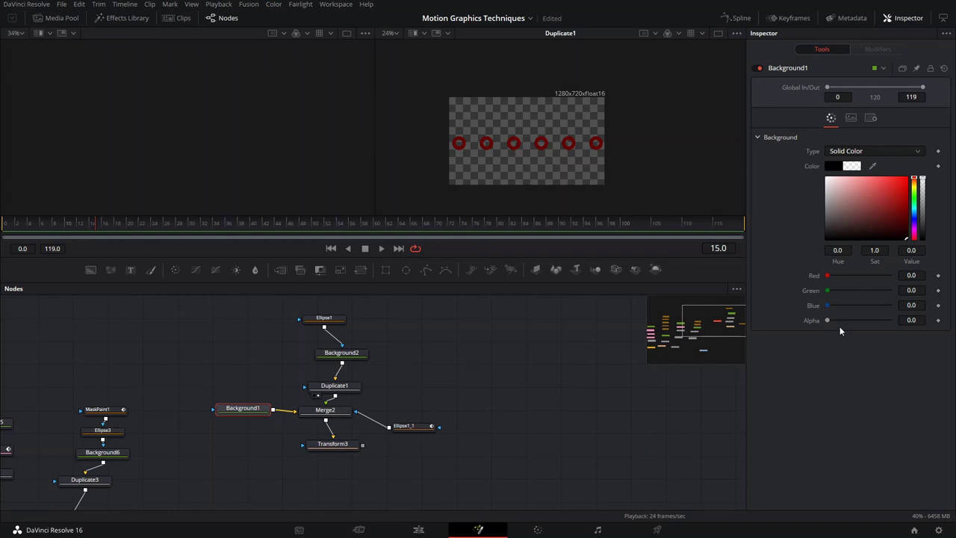
Give Merge2 a fresh Ellipse1_1 mask matching Ellipse1 without keyframes, and show Merge2 in the second viewer at frame 14
left_click_drag(397, 431, 382, 419)
left_click(384, 410)
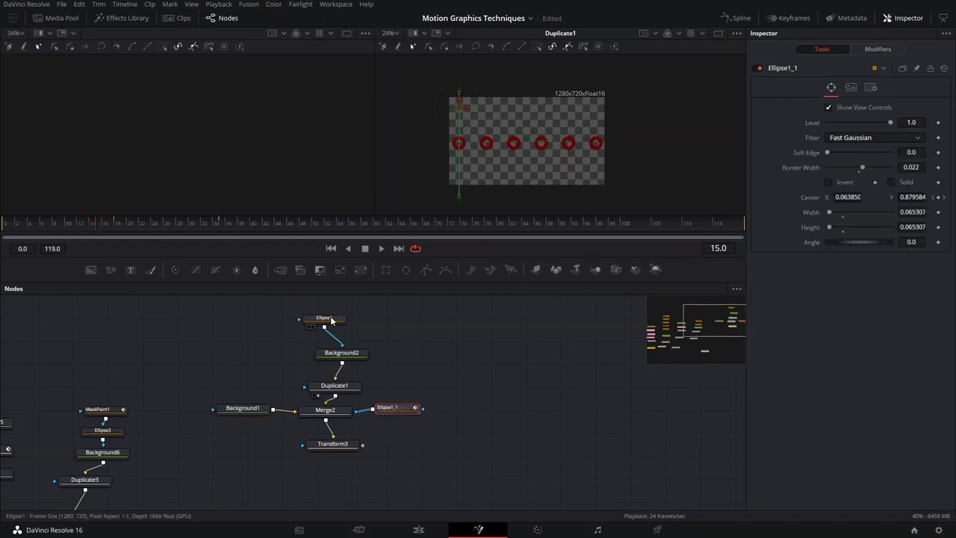
left_click(333, 416)
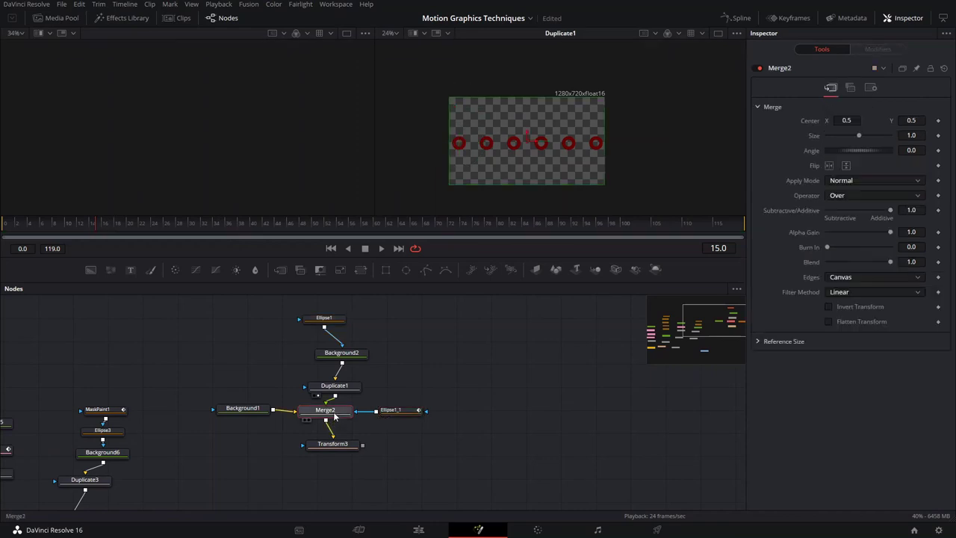
left_click(75, 224)
mouse_move(74, 224)
left_mouse_down()
mouse_move(138, 223)
mouse_move(135, 233)
mouse_move(84, 234)
left_mouse_up()
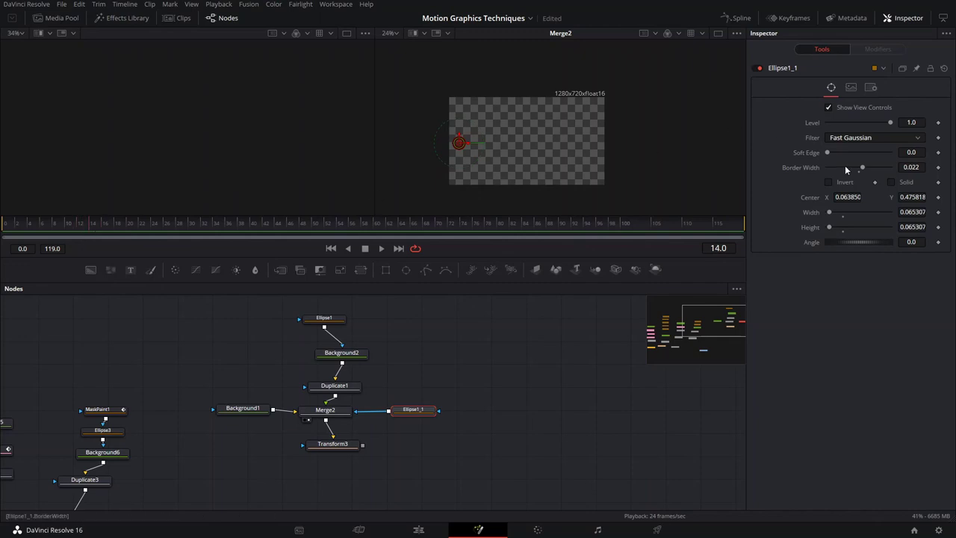
Keyframe Ellipse1_1's Center from X about -0.058, outside the image's left edge, across to beyond its right edge
left_click(938, 197)
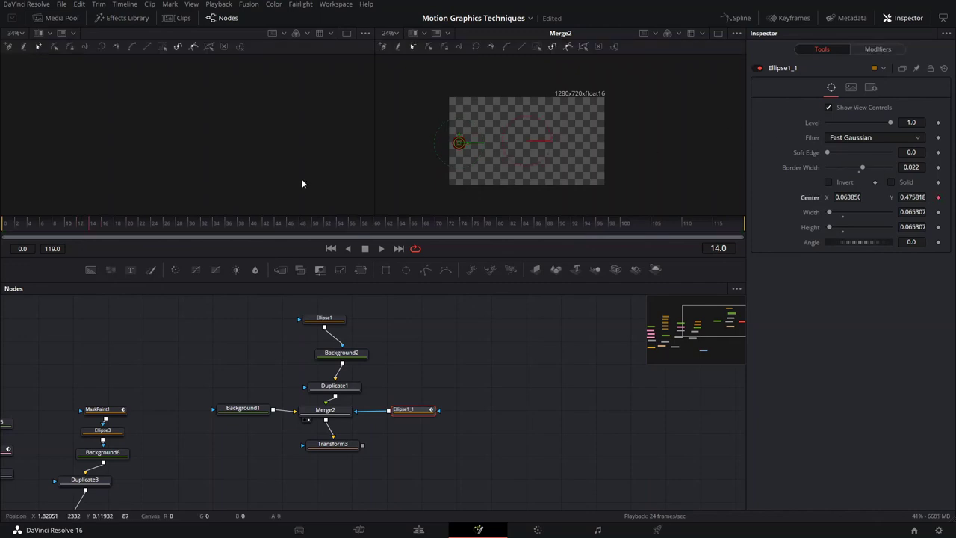
left_click_drag(480, 142, 445, 143)
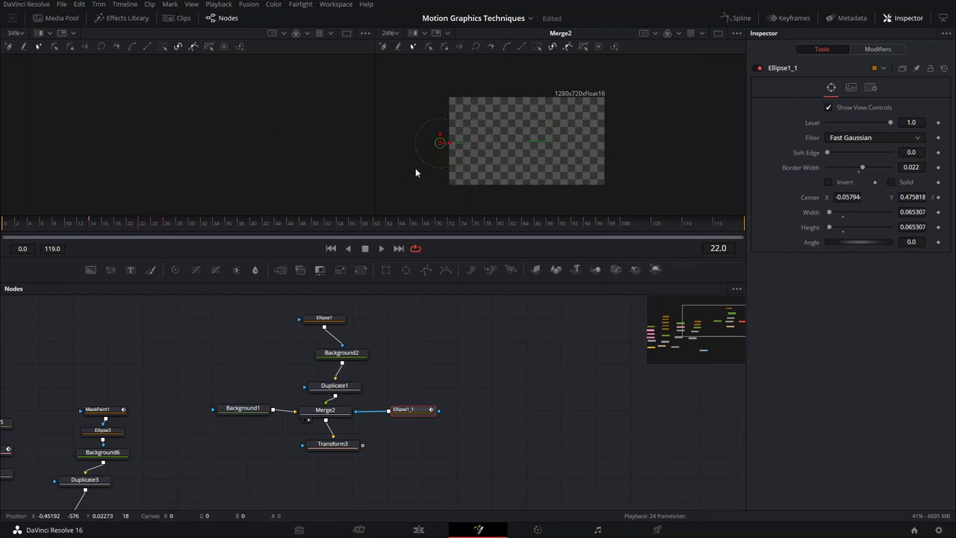
left_click_drag(450, 141, 613, 143)
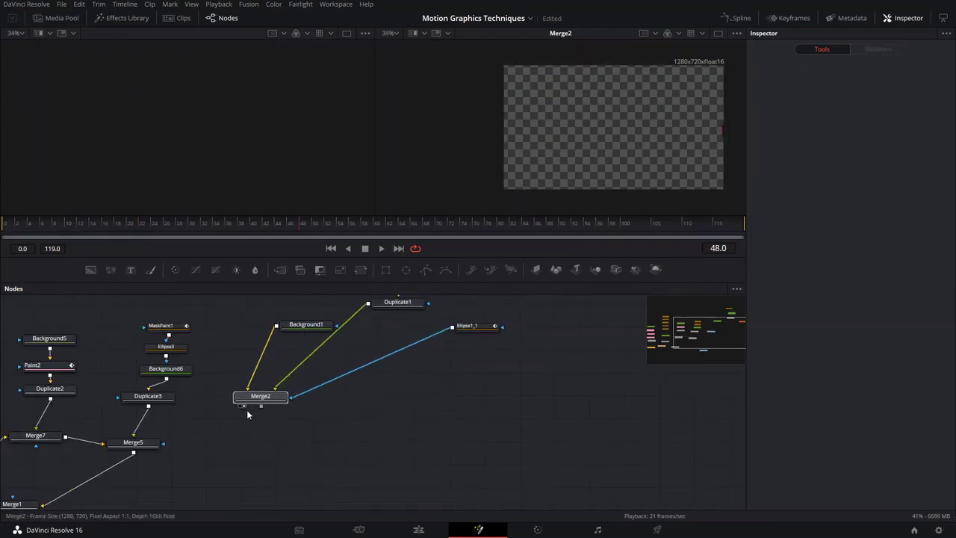
Merge Merge2's output with the Merge5 branch ahead of Merge1, arrange the connected nodes and save the project
left_click_drag(251, 397, 374, 365)
left_click_drag(330, 410, 282, 380)
left_click_drag(372, 376, 373, 386)
left_click_drag(316, 371, 422, 357)
scroll(508, 357, "down", 3)
left_click_drag(542, 395, 519, 406)
key("ctrl+s")
Show MediaOut1 in the second viewer, play back the opening frames and inspect the enlarged composition around the traveling rings
left_click(414, 420)
key("2")
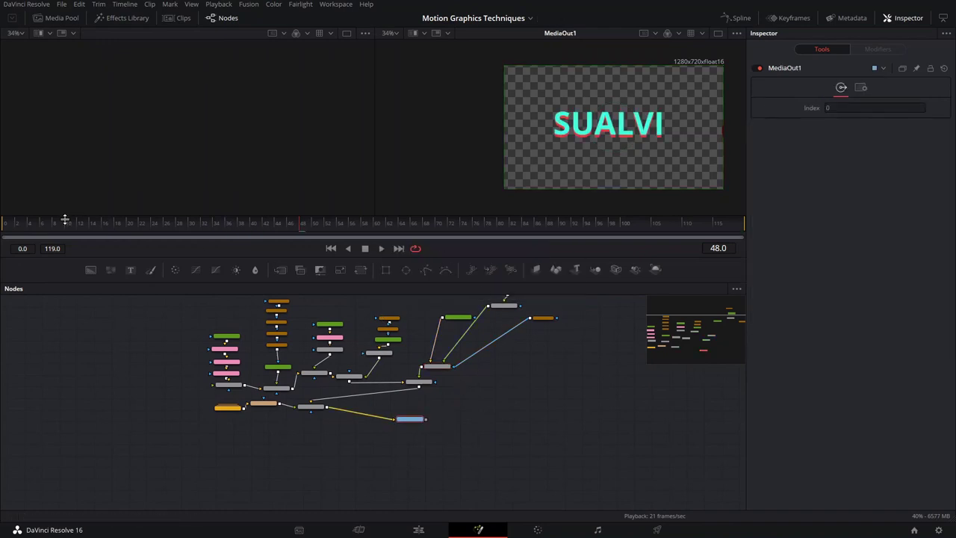
left_click_drag(43, 224, 5, 238)
key("space")
key("space")
left_click(22, 226)
key("space")
key("space")
left_click(21, 228)
left_click(30, 223)
scroll(644, 140, "up", 2)
left_click_drag(640, 138, 620, 147)
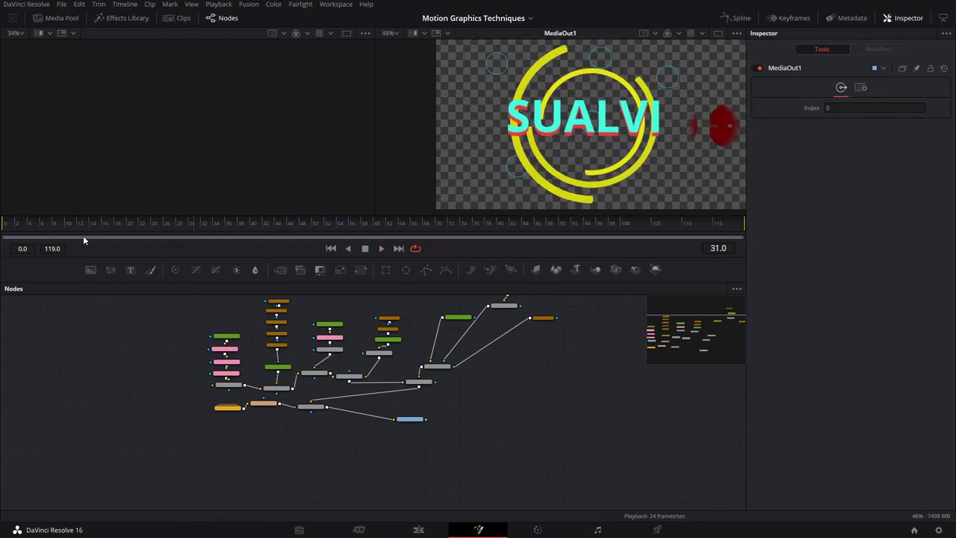